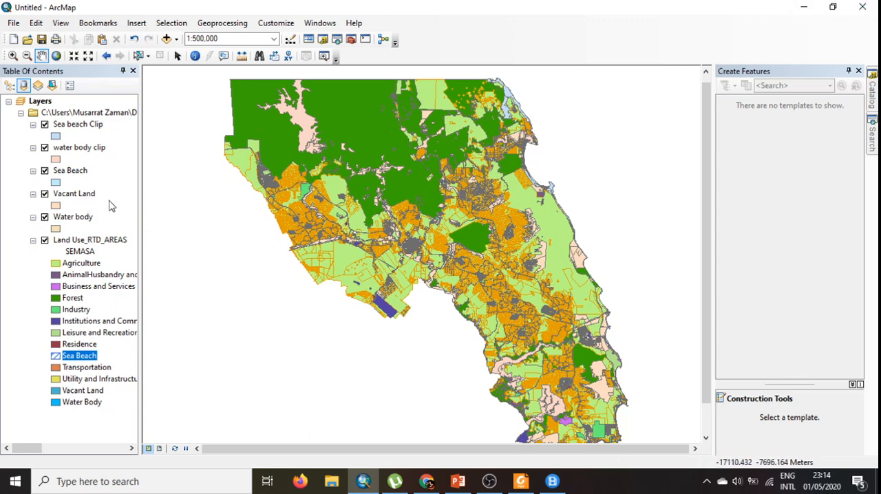
{"action": "left_click", "coordinate": [233, 28]}
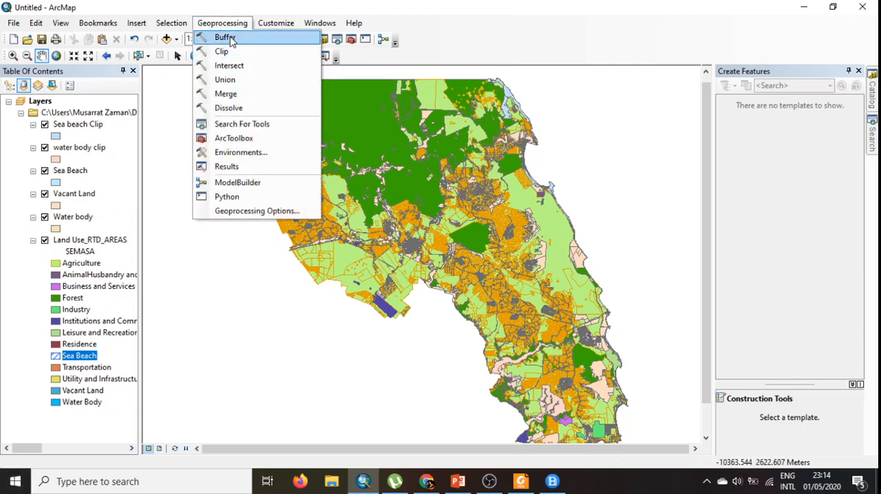
{"action": "left_click", "coordinate": [167, 38]}
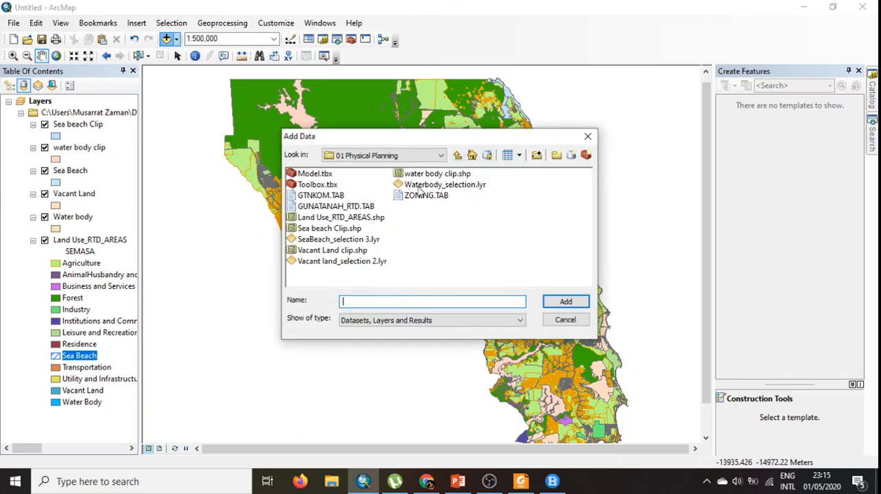
{"action": "left_click", "coordinate": [587, 136]}
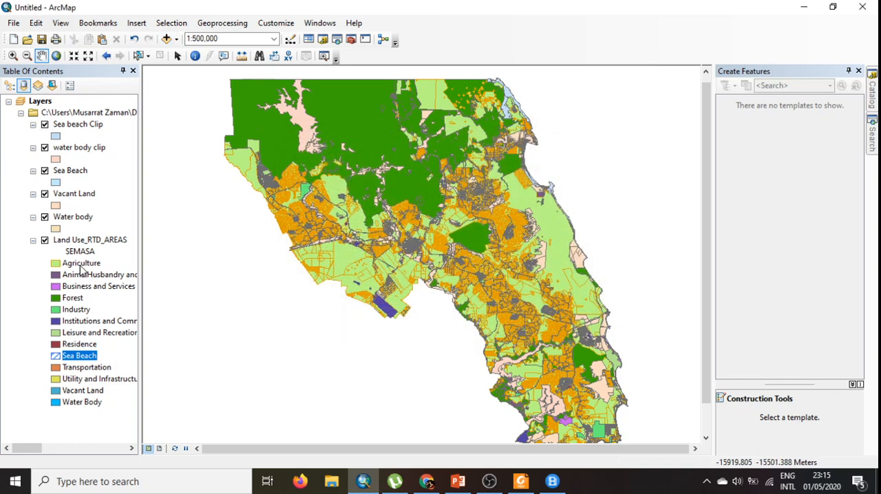
- Turn off the display of all layers in the map, from Land Use_RTD_AREAS up to Sea beach Clip
{"action": "left_click", "coordinate": [45, 239]}
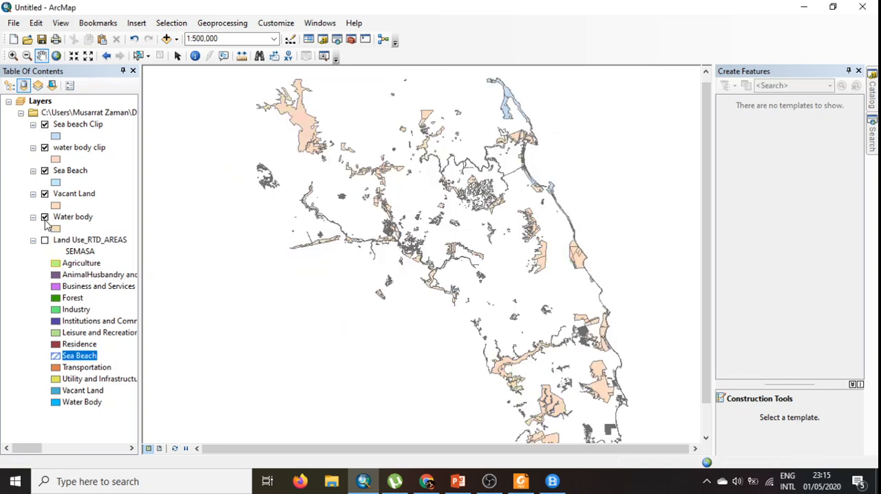
{"action": "left_click", "coordinate": [45, 217]}
{"action": "left_click", "coordinate": [45, 193]}
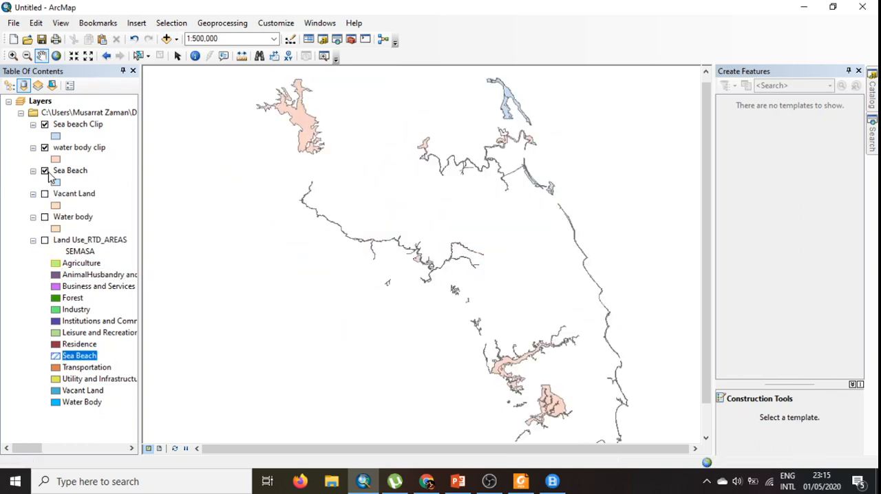
{"action": "left_click", "coordinate": [45, 171]}
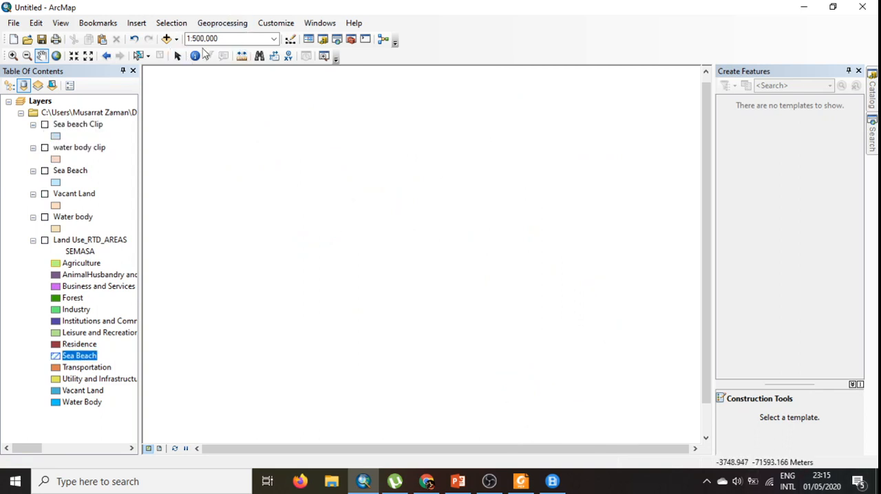
- Browse for data to add in the 04 Social Land Use folder of Data for exercise and look through its files
{"action": "left_click", "coordinate": [167, 40]}
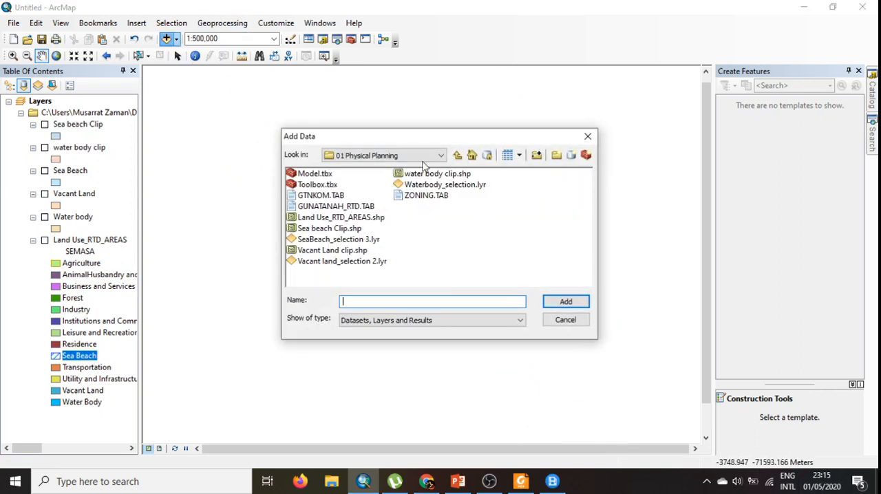
{"action": "left_click", "coordinate": [458, 154]}
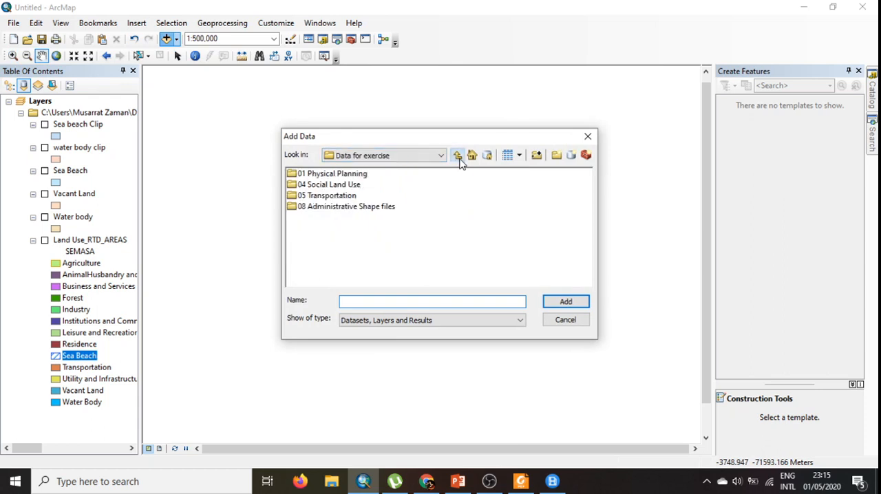
{"action": "left_click", "coordinate": [310, 187]}
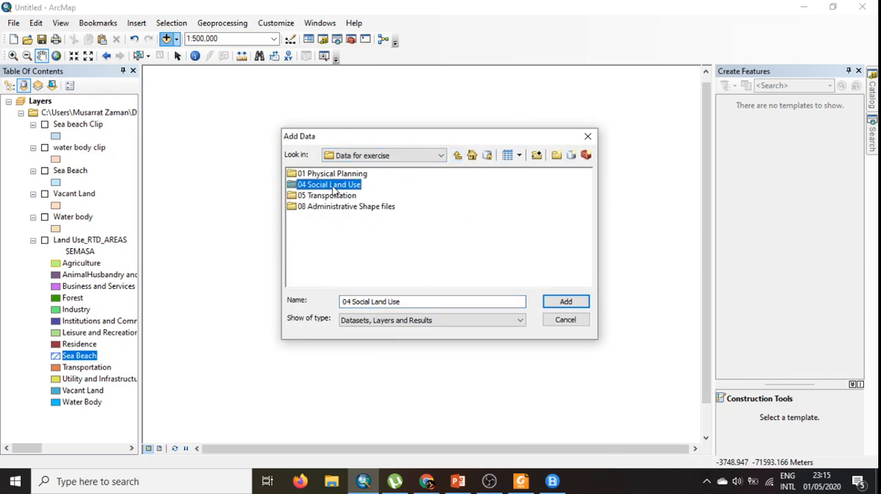
{"action": "double_click", "coordinate": [333, 191]}
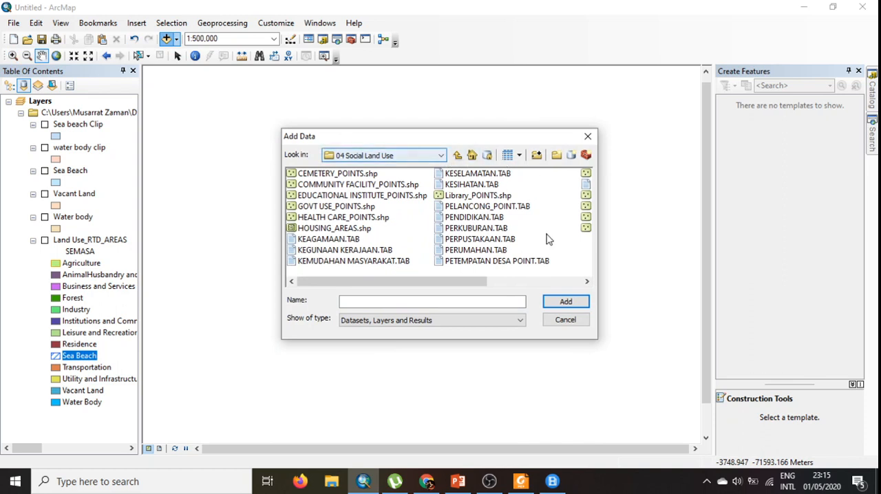
{"action": "left_click", "coordinate": [587, 282]}
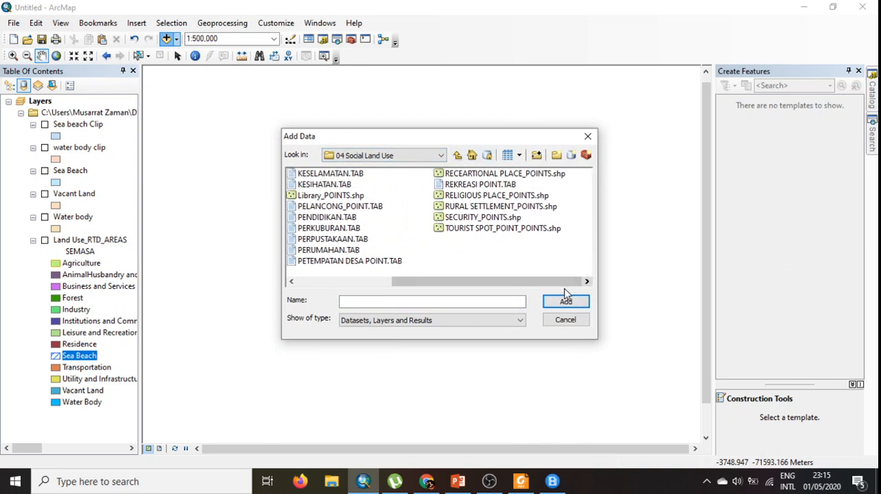
{"action": "left_click_drag", "start_coordinate": [423, 282], "coordinate": [309, 289]}
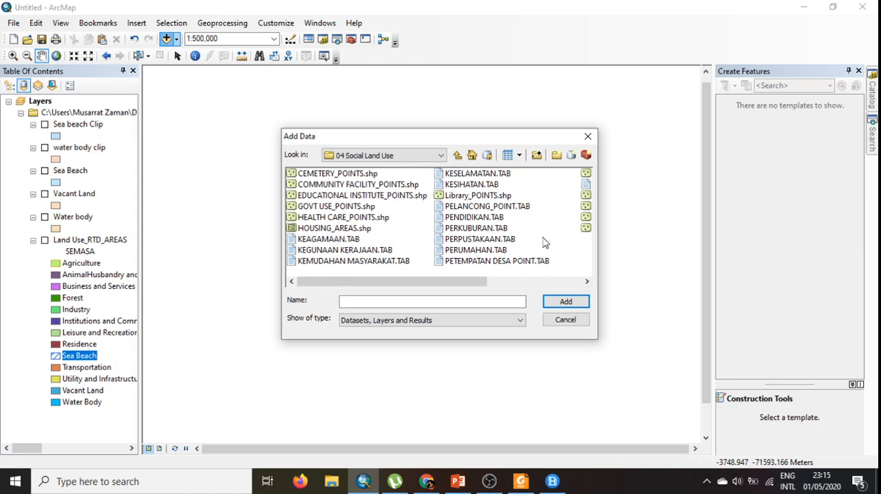
{"action": "left_click", "coordinate": [587, 281]}
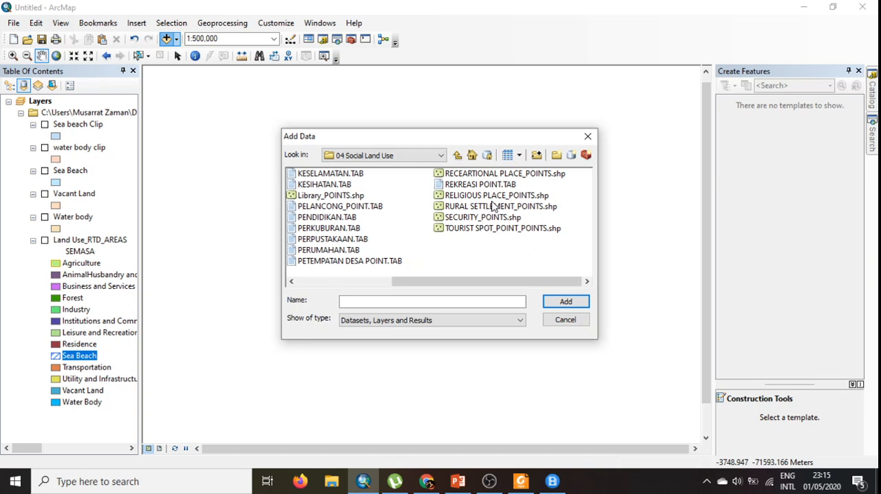
- Add the TOURIST SPOT_POINT_POINTS.shp and RURAL SETTLEMENT_POINTS.shp shapefiles together to the map
{"action": "left_click", "coordinate": [494, 229]}
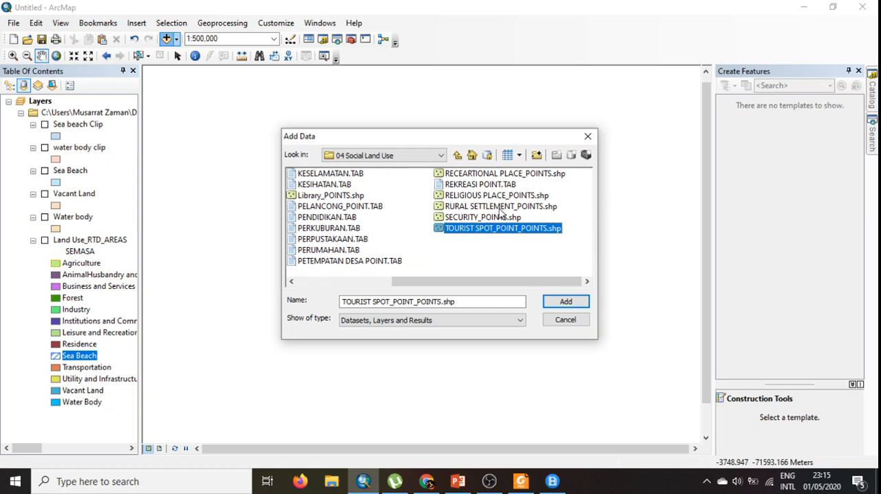
{"action": "left_click", "coordinate": [500, 207], "text": "ctrl"}
{"action": "left_click", "coordinate": [499, 241]}
{"action": "left_click", "coordinate": [485, 228]}
{"action": "left_click", "coordinate": [486, 208], "text": "ctrl"}
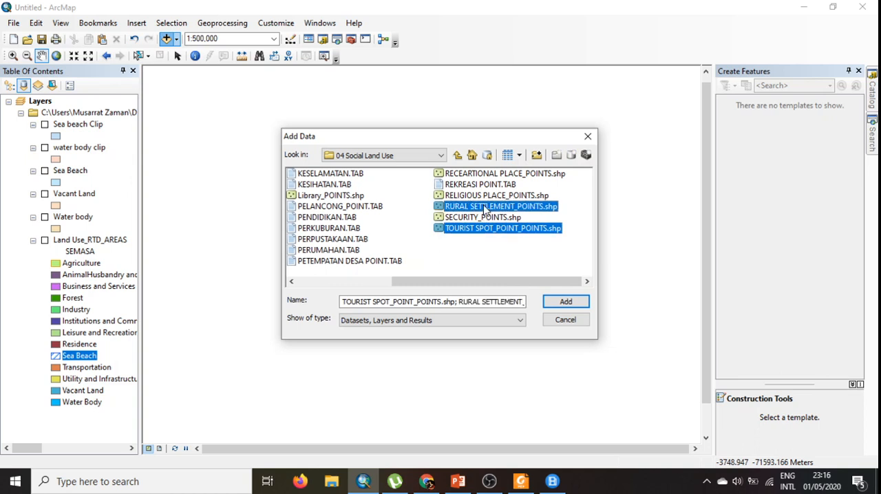
{"action": "left_click", "coordinate": [574, 300]}
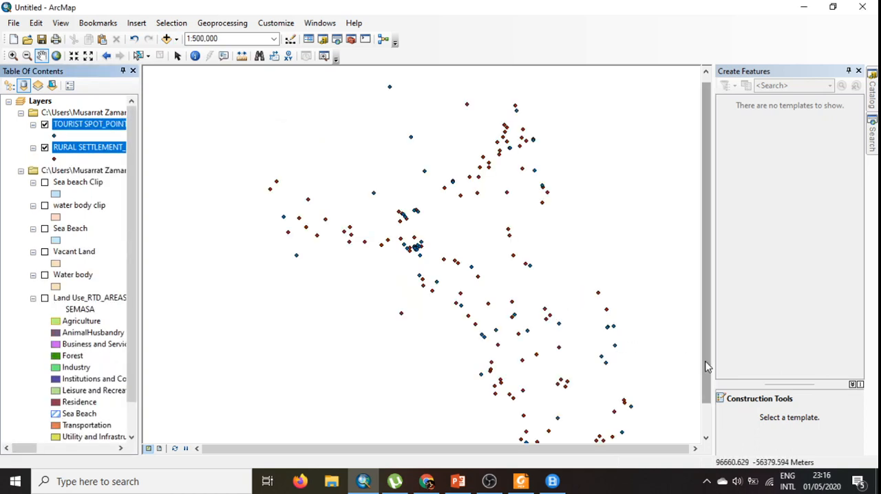
- Symbolize the tourist spot points with the Check 2 marker in orange at size 14
{"action": "left_click_drag", "start_coordinate": [708, 365], "coordinate": [706, 394]}
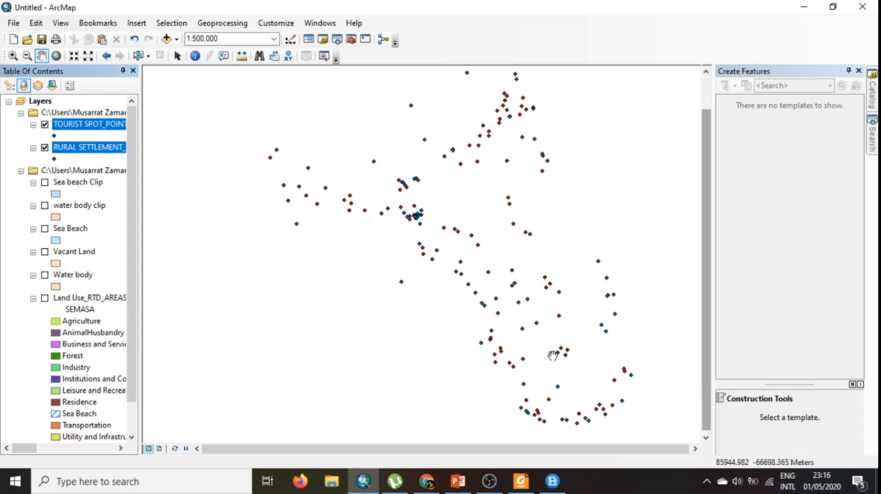
{"action": "left_click", "coordinate": [54, 161]}
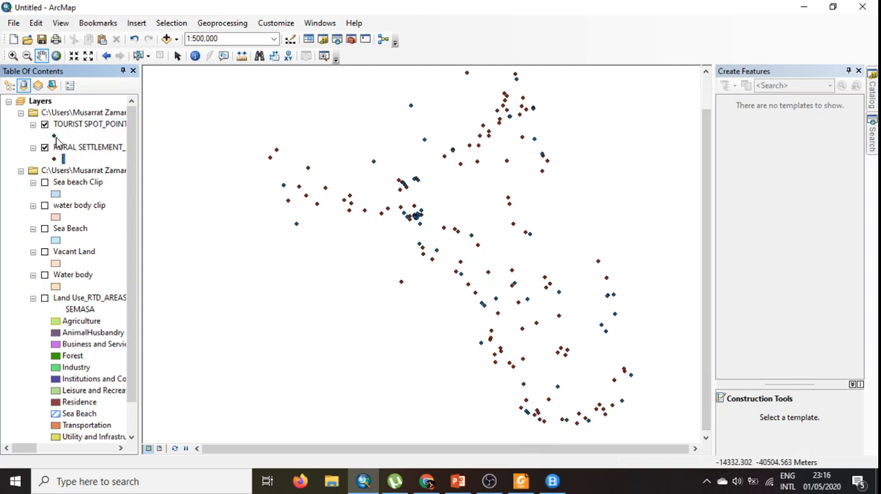
{"action": "left_click", "coordinate": [58, 135]}
{"action": "double_click", "coordinate": [59, 135]}
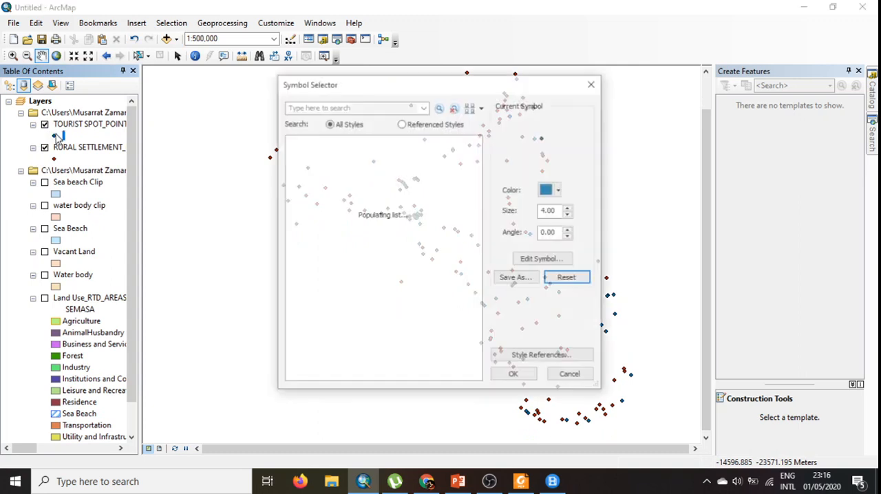
{"action": "left_click_drag", "start_coordinate": [474, 158], "coordinate": [482, 240]}
{"action": "left_click", "coordinate": [311, 278]}
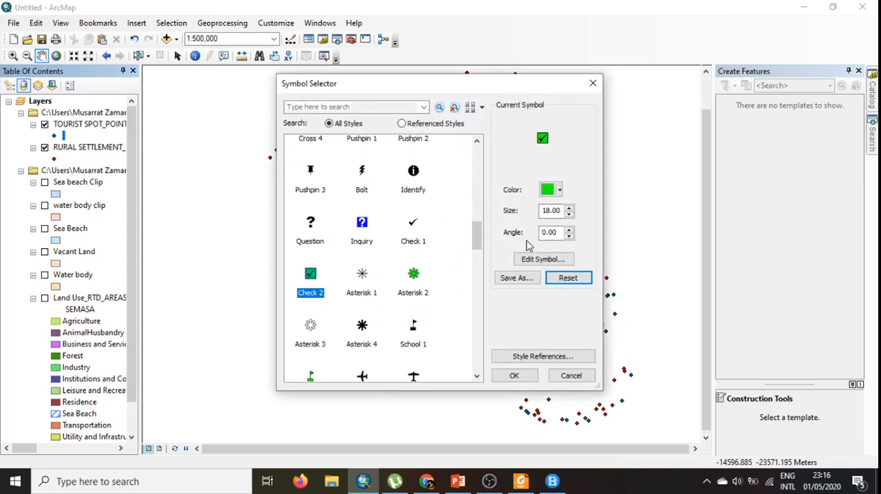
{"action": "left_click", "coordinate": [569, 215]}
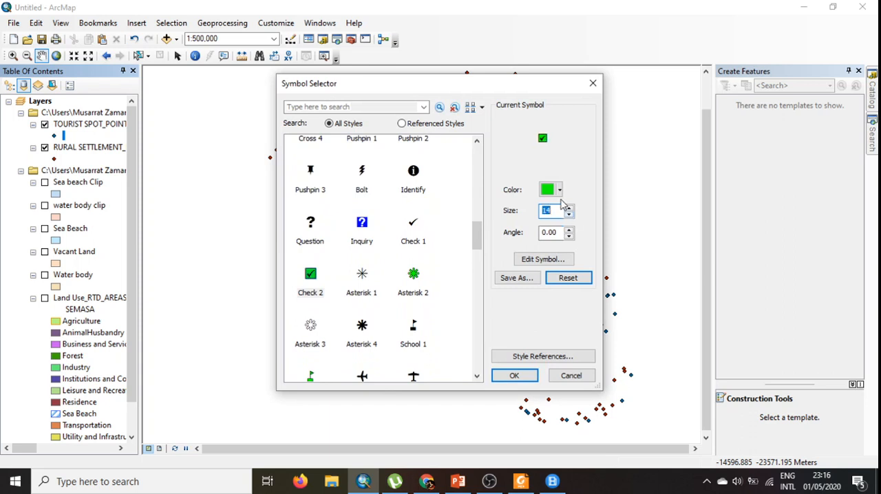
{"action": "left_click", "coordinate": [559, 190]}
{"action": "left_click", "coordinate": [566, 249]}
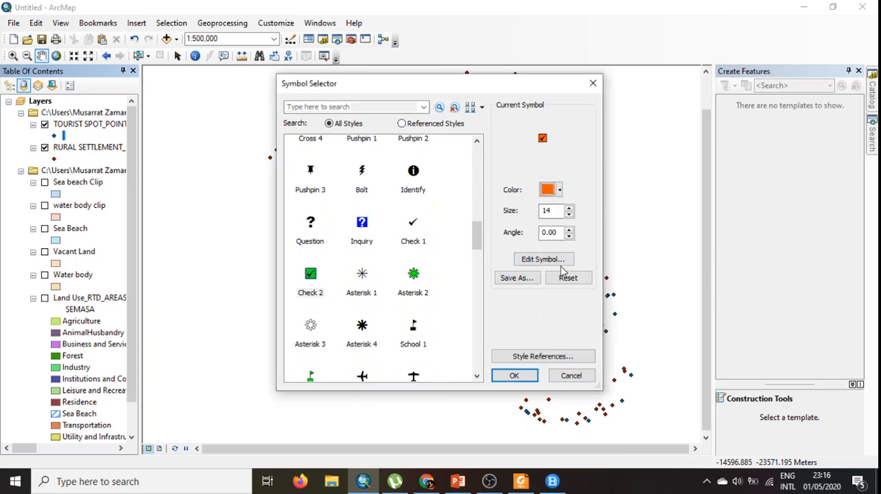
{"action": "left_click", "coordinate": [516, 375]}
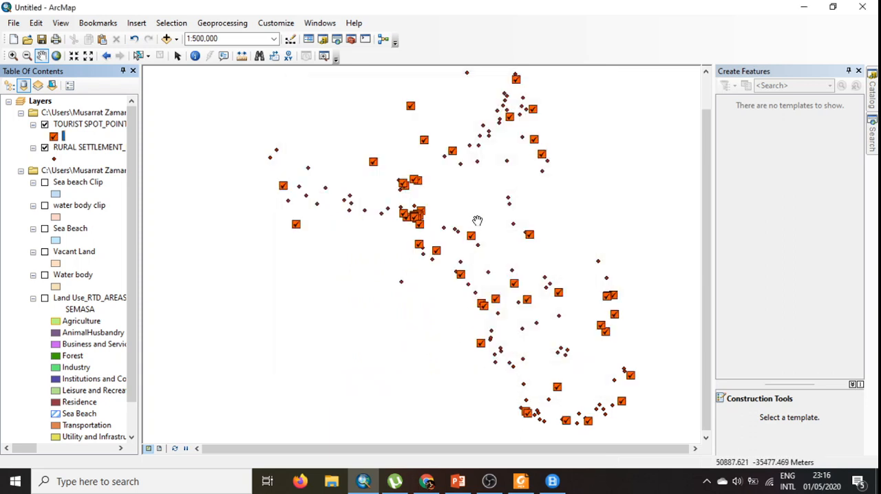
- Symbolize the rural settlement points with the Circle 2 marker in yellow at a reduced size
{"action": "left_click", "coordinate": [53, 159]}
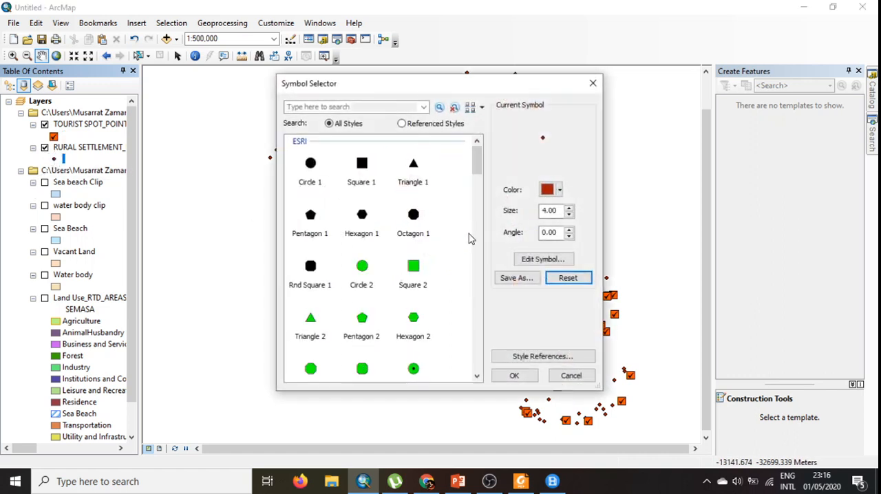
{"action": "left_click", "coordinate": [363, 268]}
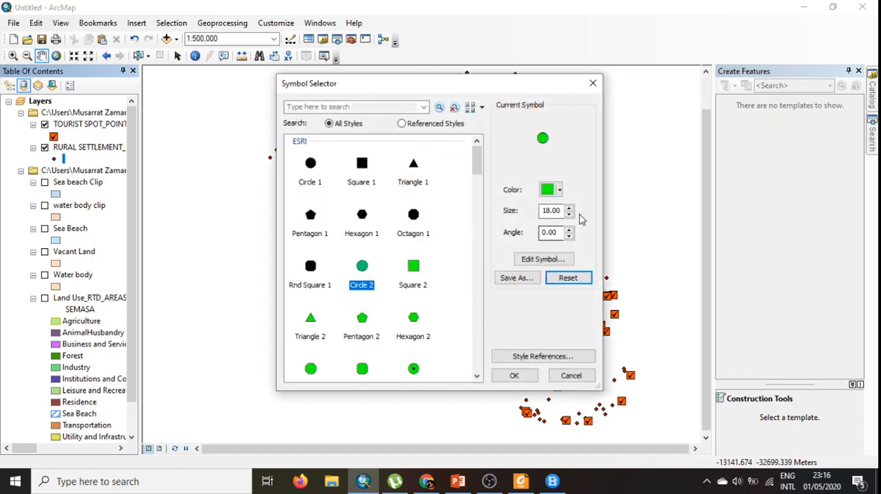
{"action": "left_click", "coordinate": [559, 190]}
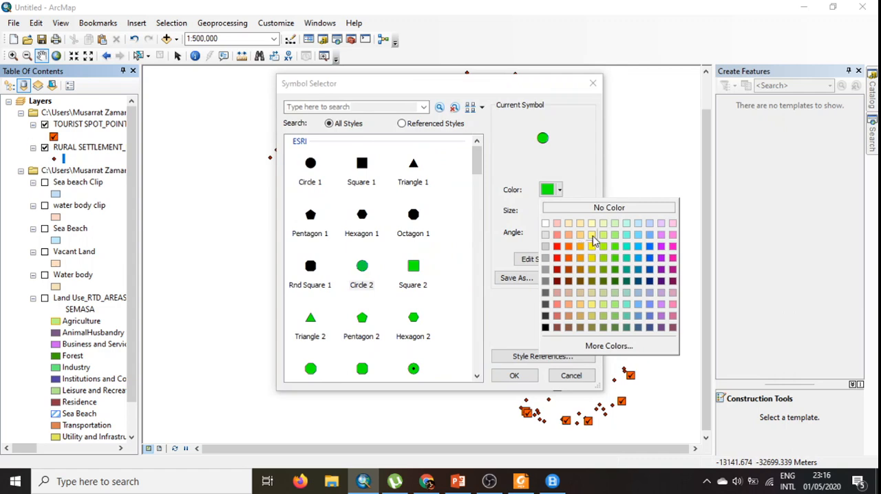
{"action": "left_click", "coordinate": [592, 246]}
{"action": "left_click", "coordinate": [571, 216]}
{"action": "left_click", "coordinate": [571, 215]}
{"action": "left_click", "coordinate": [571, 215]}
{"action": "left_click", "coordinate": [571, 216]}
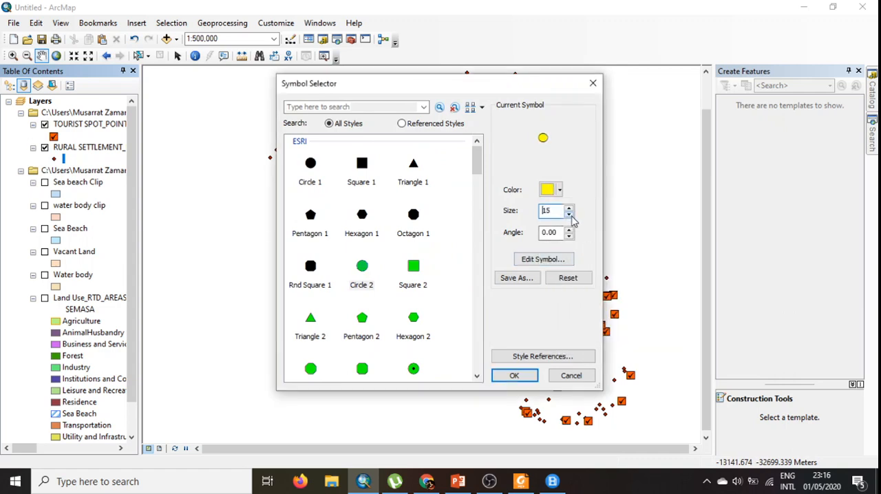
{"action": "left_click", "coordinate": [571, 216]}
{"action": "left_click", "coordinate": [571, 216]}
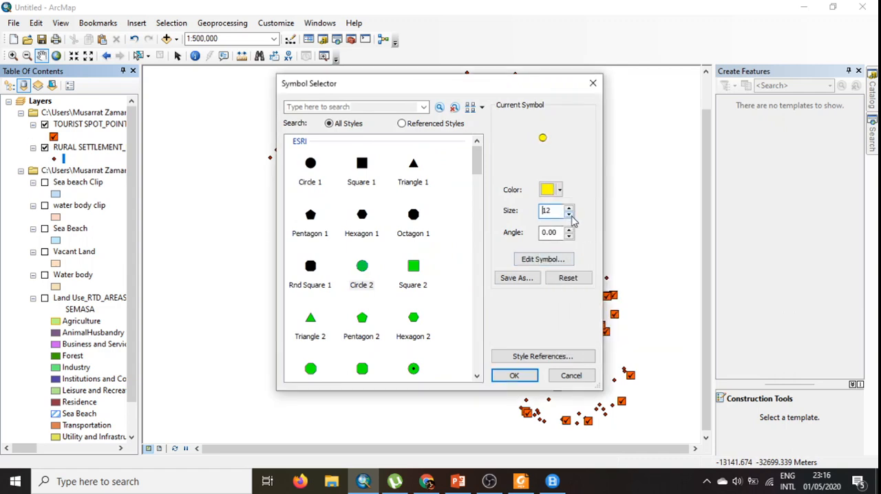
{"action": "left_click", "coordinate": [515, 376]}
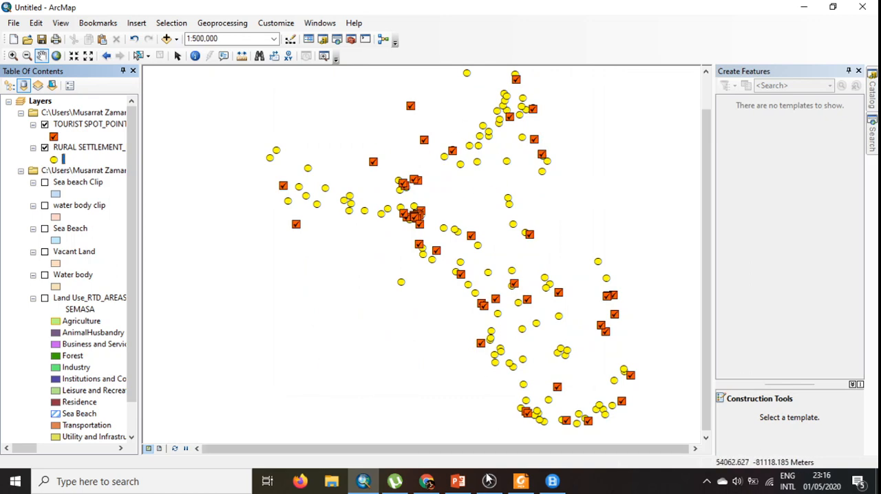
- Switch to PowerPoint, review the site selection criteria table for the tourist resorts, and return to ArcMap
{"action": "left_click", "coordinate": [458, 481]}
{"action": "left_click", "coordinate": [103, 159]}
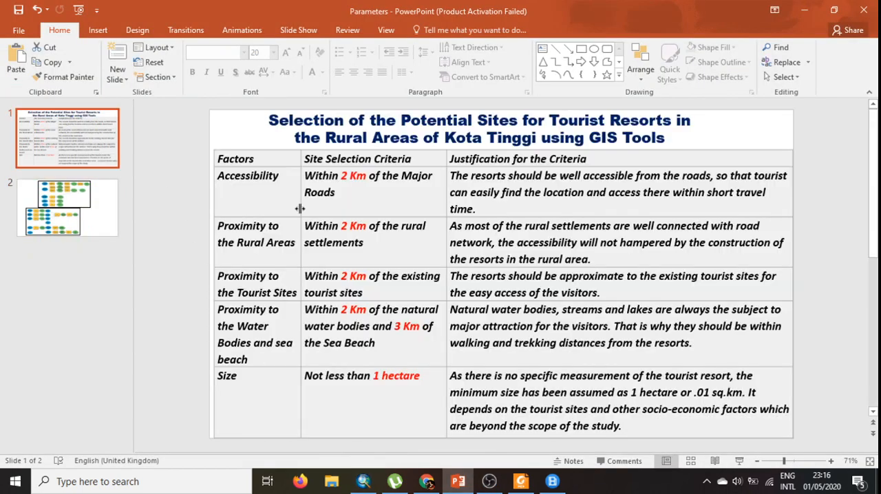
{"action": "scroll", "coordinate": [407, 303], "scroll_direction": "down", "scroll_amount": 1}
{"action": "scroll", "coordinate": [403, 305], "scroll_direction": "up", "scroll_amount": 1}
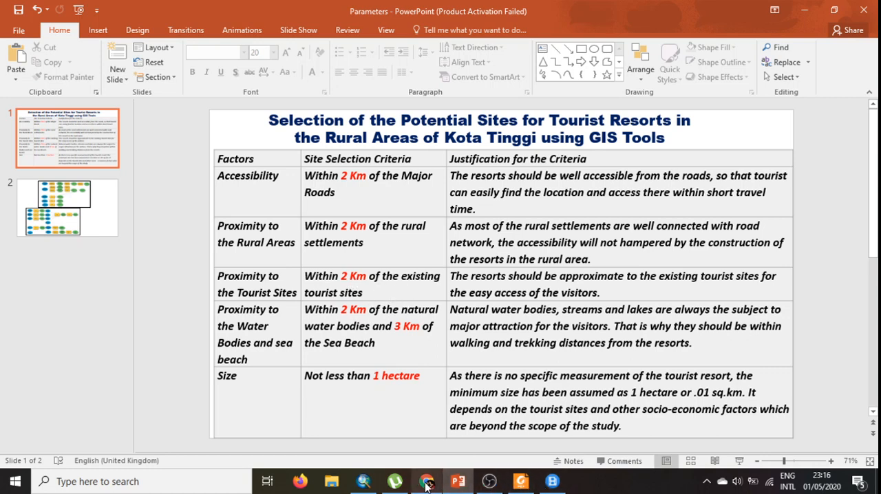
{"action": "left_click", "coordinate": [363, 483]}
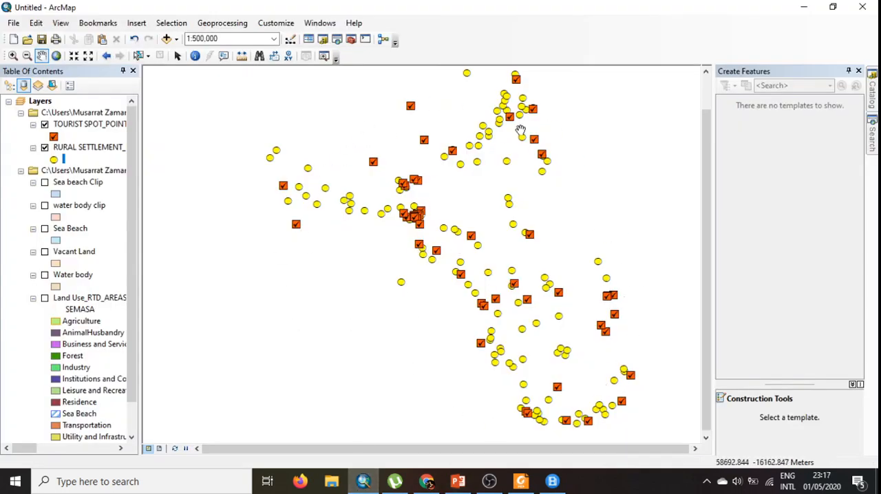
- Set up a Buffer of RURAL SETTLEMENT_POINTS with its output saved as "rural buffer" in the 01 Physical Planning folder
{"action": "left_click", "coordinate": [237, 25]}
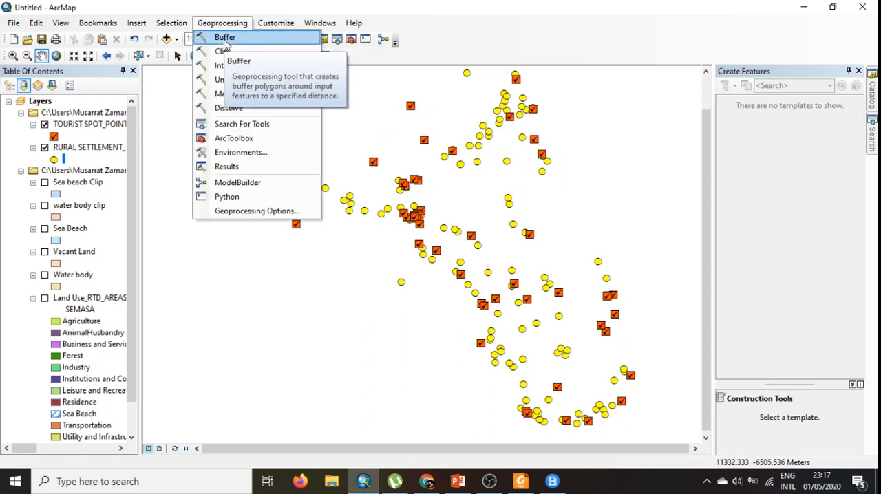
{"action": "left_click", "coordinate": [872, 134]}
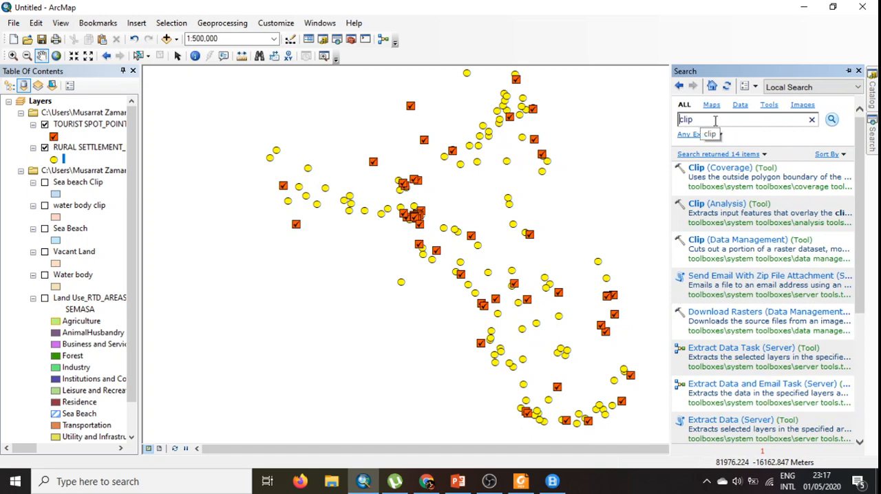
{"action": "left_click", "coordinate": [202, 25]}
{"action": "left_click", "coordinate": [221, 36]}
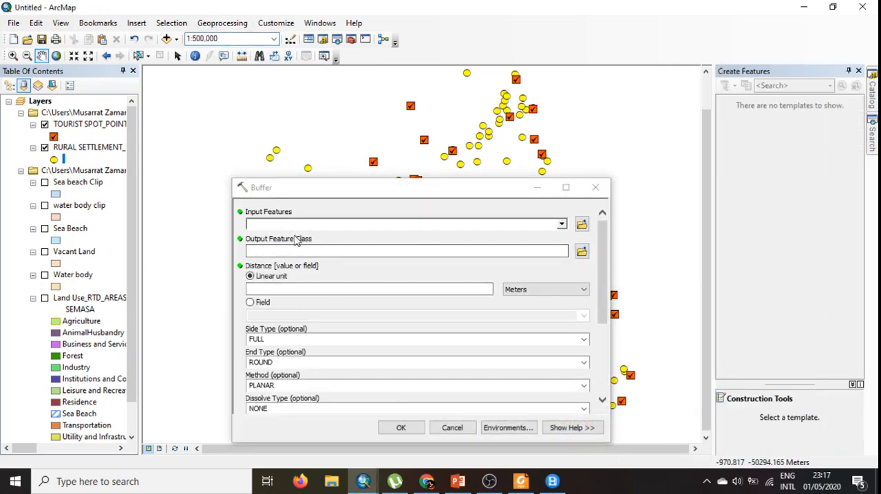
{"action": "left_click", "coordinate": [562, 224]}
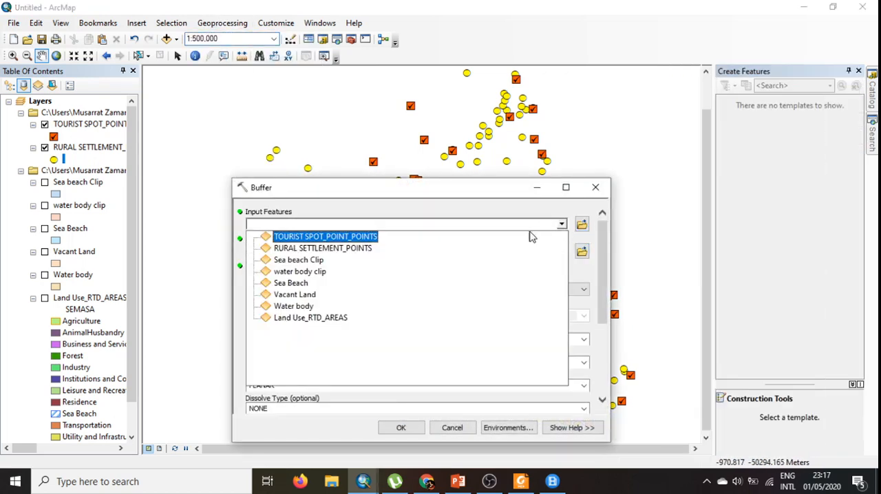
{"action": "left_click", "coordinate": [320, 248]}
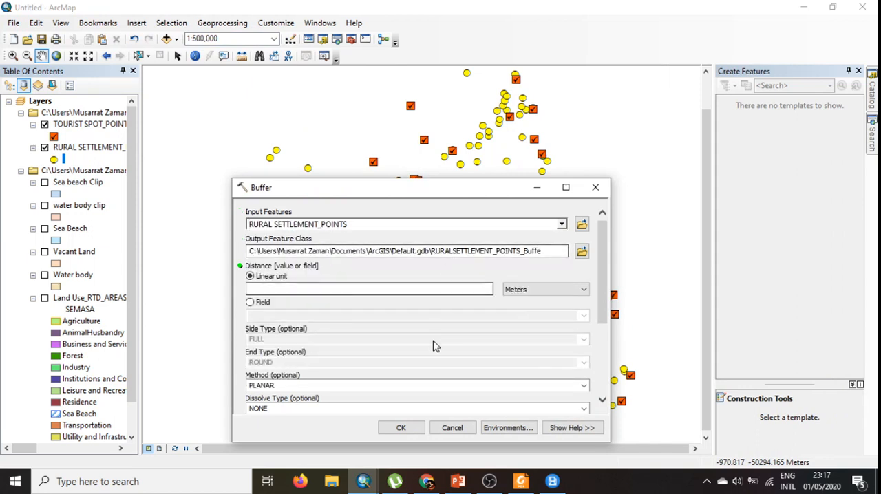
{"action": "left_click", "coordinate": [582, 253]}
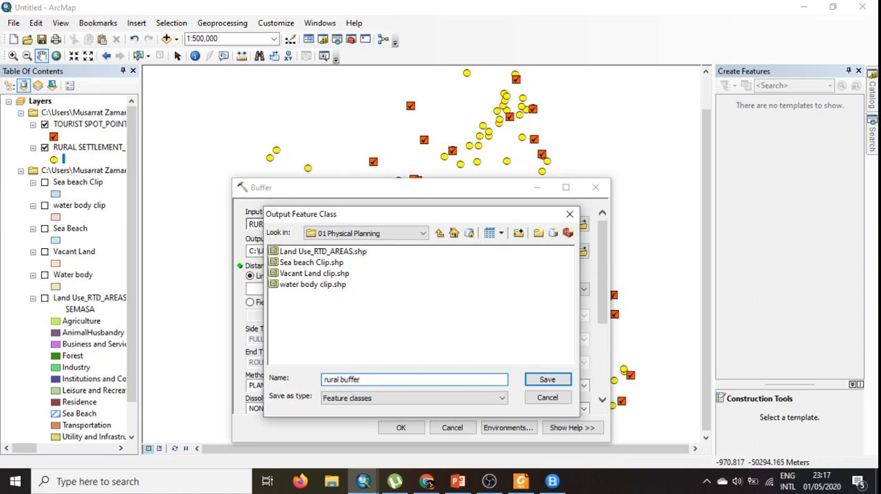
{"action": "left_click", "coordinate": [544, 379]}
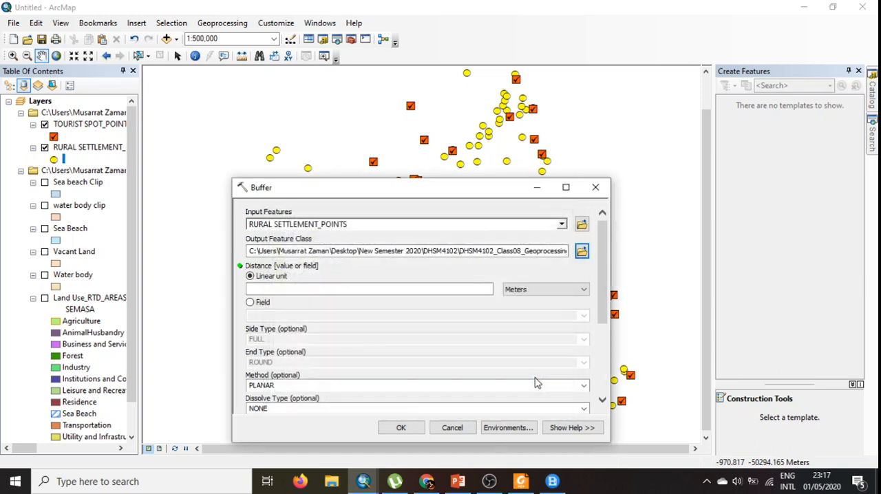
- Set the rural settlement buffer's linear distance to 2 kilometers and run the tool
{"action": "left_click", "coordinate": [251, 275]}
{"action": "left_click", "coordinate": [540, 293]}
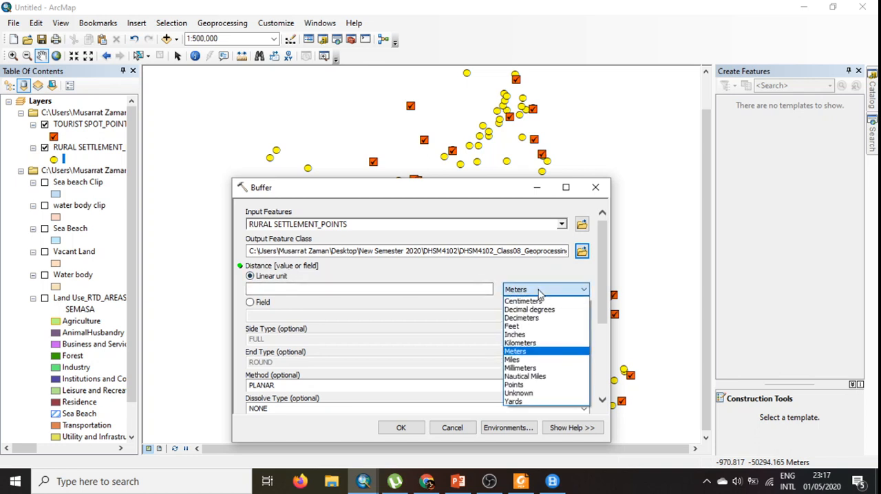
{"action": "left_click", "coordinate": [532, 343]}
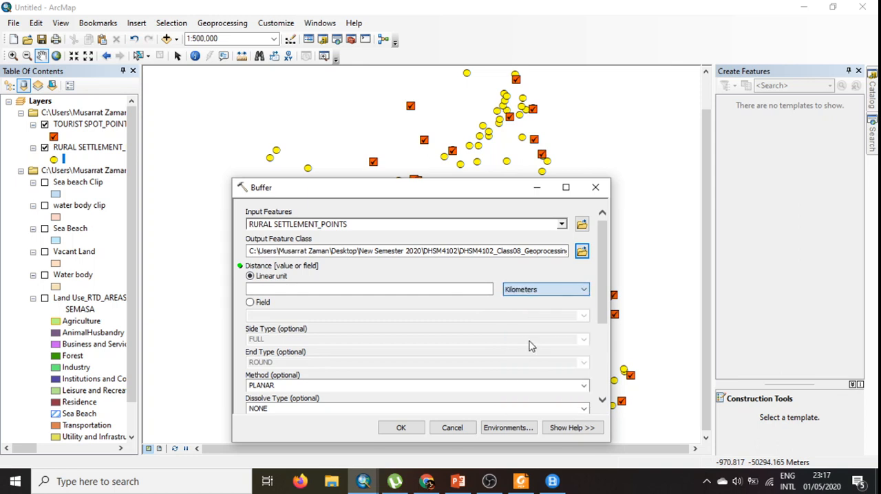
{"action": "left_click", "coordinate": [442, 289]}
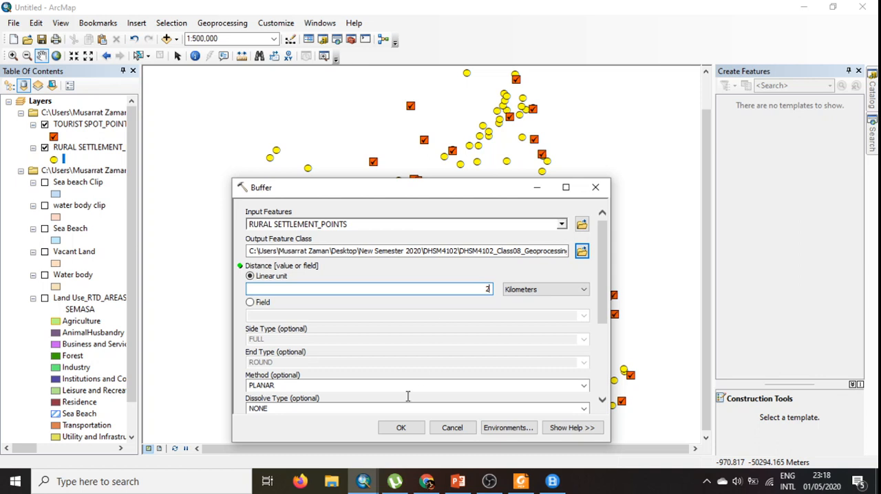
{"action": "left_click", "coordinate": [406, 427]}
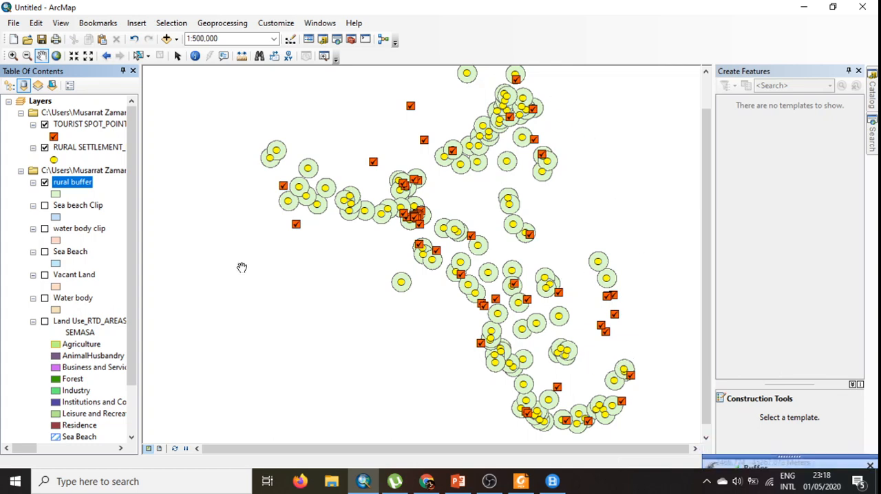
- Set up a Buffer of TOURIST SPOT_POINT_POINTS with its output saved as "tourist buffer" in the 01 Physical Planning folder
{"action": "left_click", "coordinate": [222, 23]}
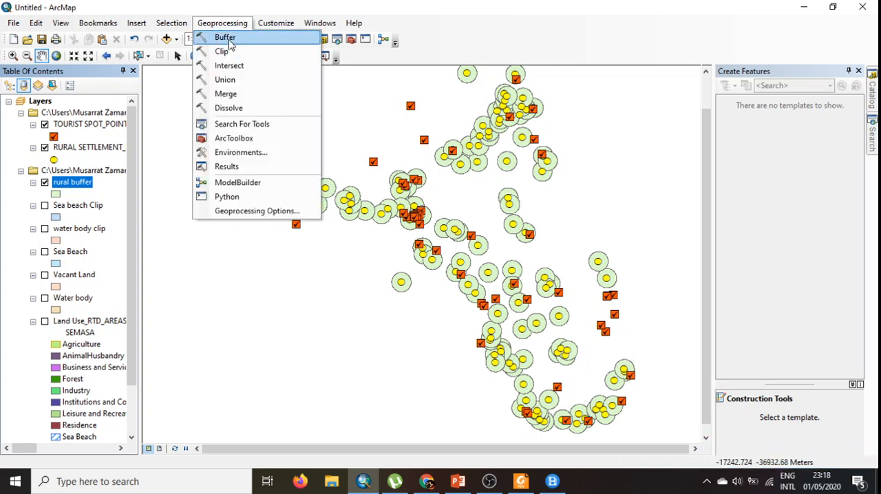
{"action": "left_click", "coordinate": [229, 40]}
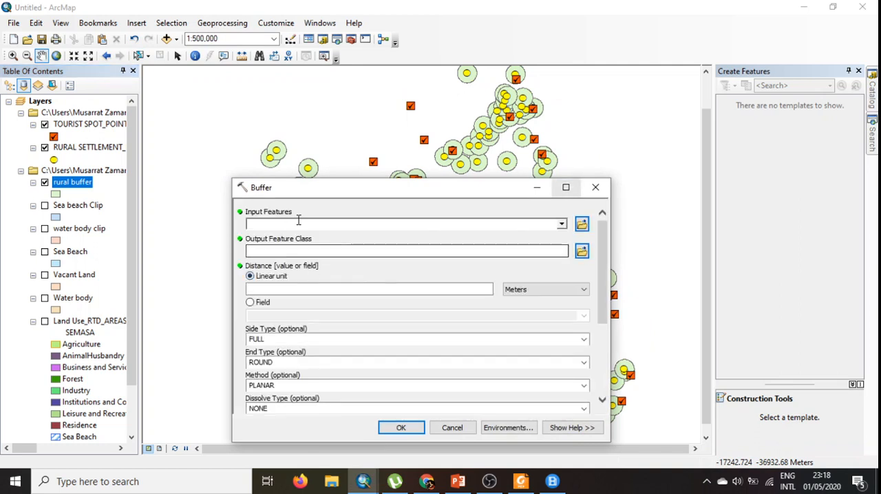
{"action": "left_click", "coordinate": [562, 225]}
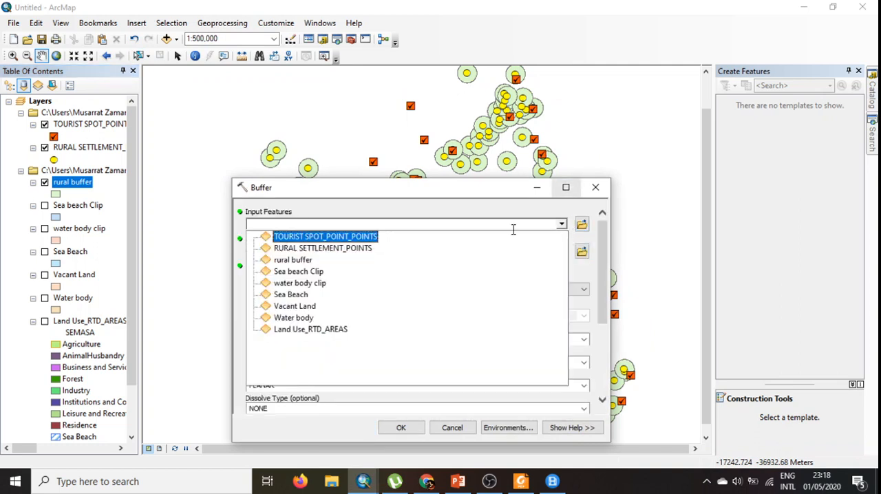
{"action": "left_click", "coordinate": [283, 236]}
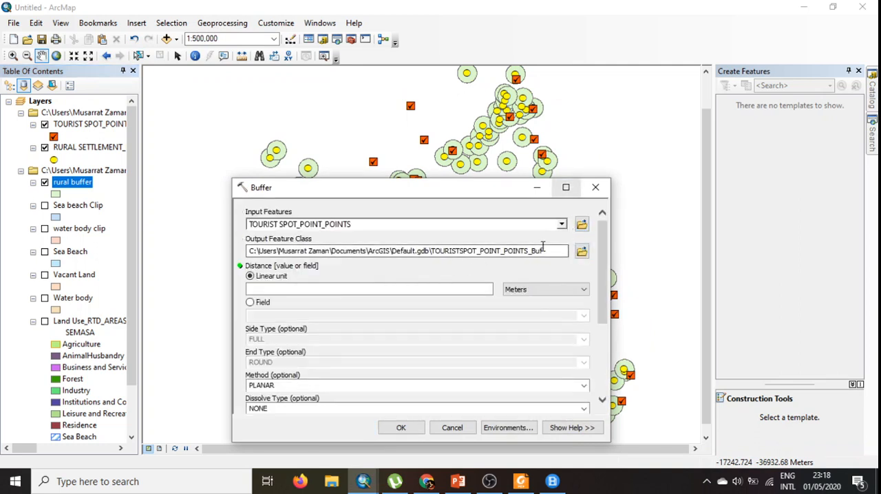
{"action": "left_click", "coordinate": [583, 252]}
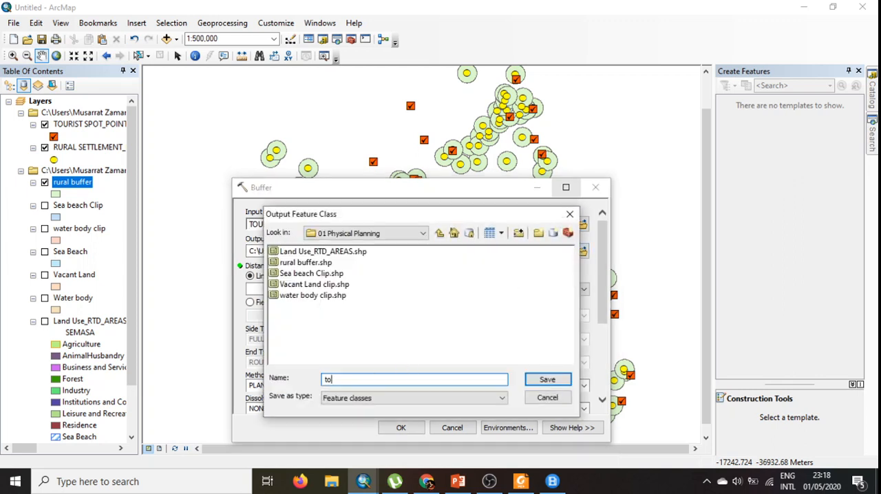
{"action": "type", "text": "tourist buffer"}
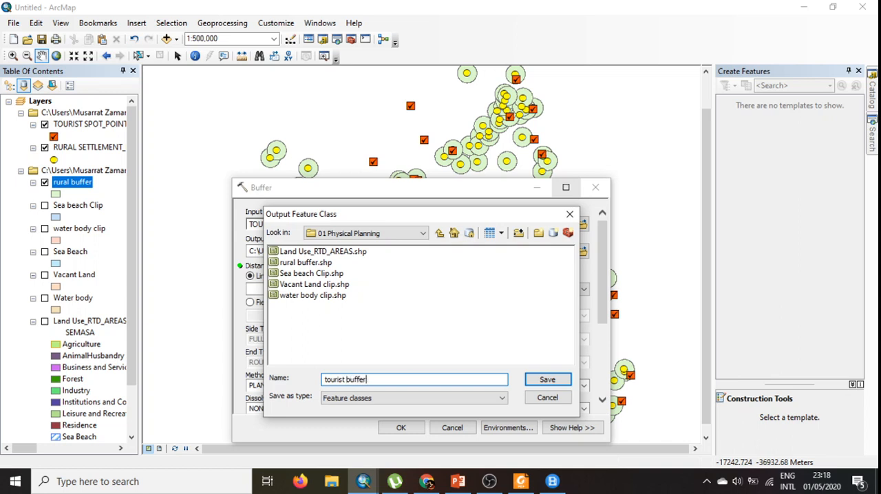
{"action": "key", "text": "Return"}
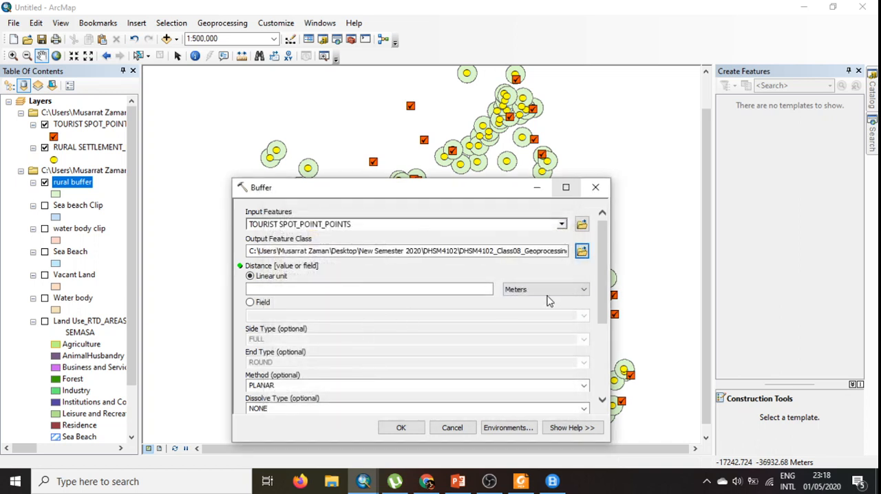
- Set the tourist spot buffer's linear distance to 2 kilometers and run the tool
{"action": "left_click", "coordinate": [554, 290]}
{"action": "left_click", "coordinate": [533, 344]}
{"action": "left_click", "coordinate": [467, 289]}
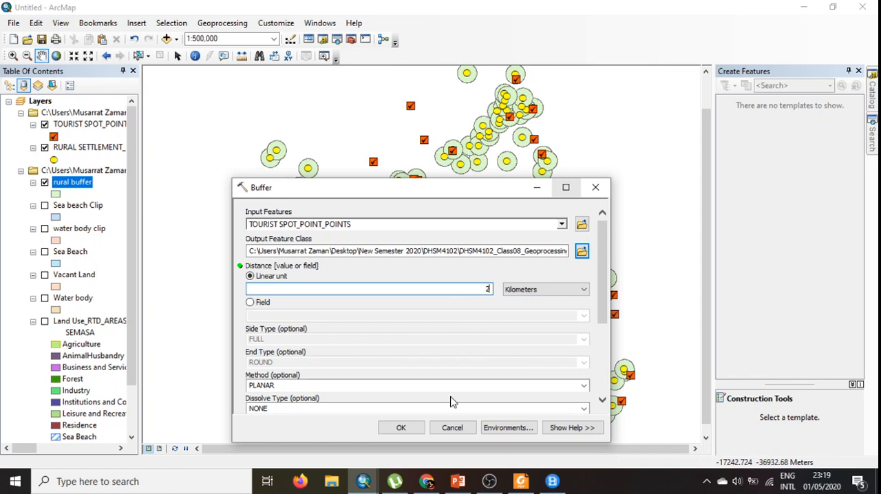
{"action": "left_click", "coordinate": [400, 428]}
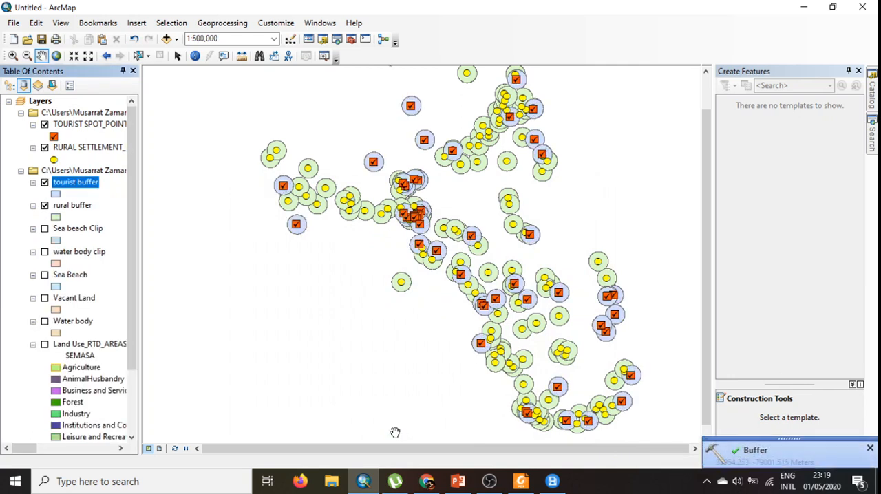
- Change the tourist buffer layer's fill color to light yellow-green
{"action": "left_click", "coordinate": [55, 194]}
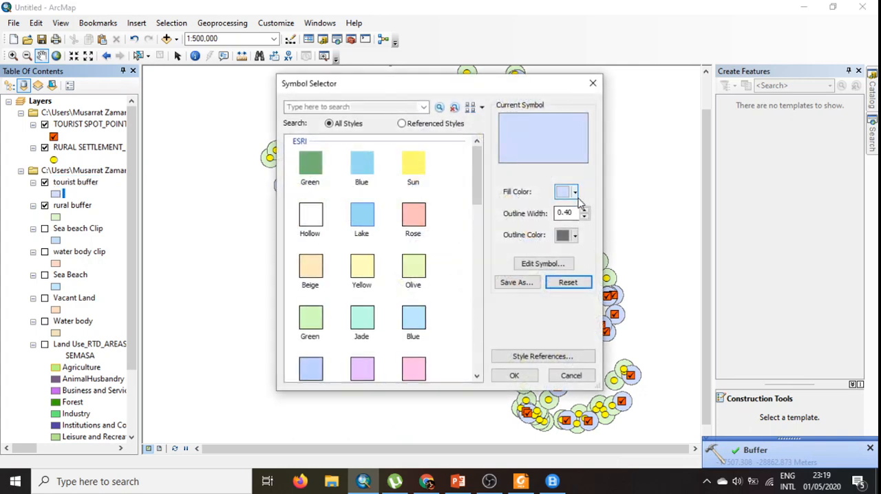
{"action": "left_click", "coordinate": [574, 192]}
{"action": "left_click", "coordinate": [618, 239]}
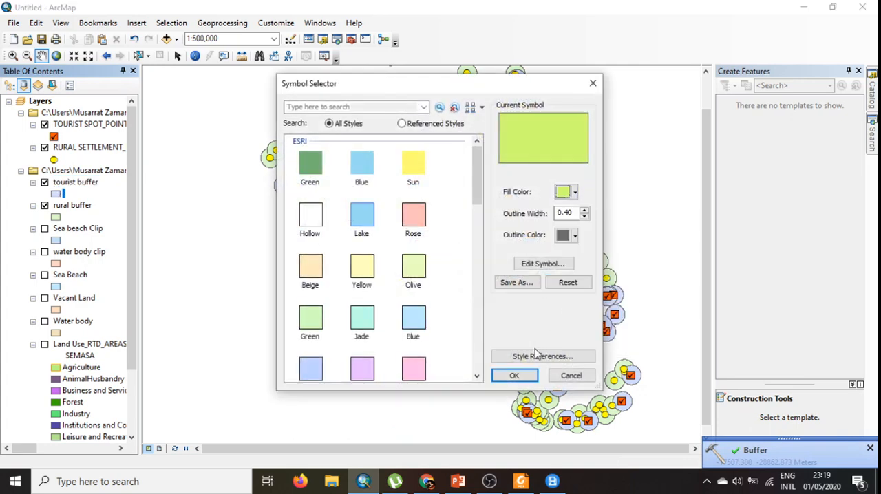
{"action": "left_click", "coordinate": [515, 376]}
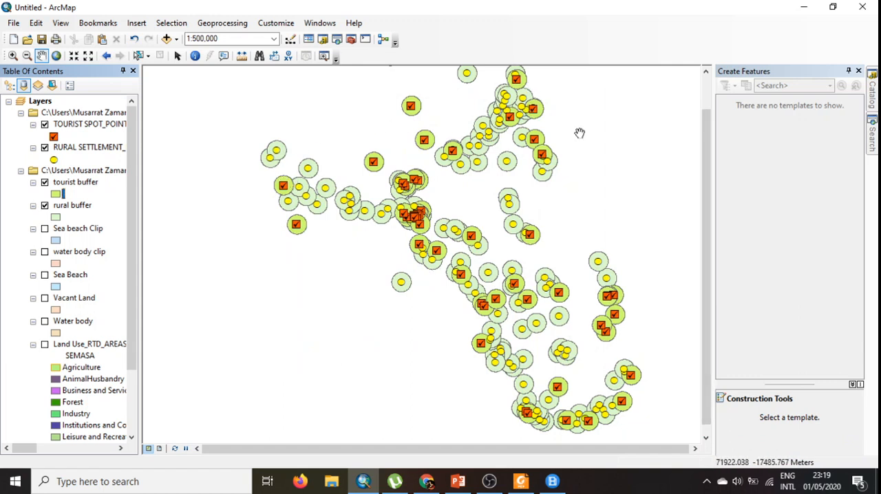
- Add the MINOR ROADS_LINES.shp shapefile from the 05 Transportation folder to the map
{"action": "left_click", "coordinate": [706, 72]}
{"action": "left_click", "coordinate": [706, 72]}
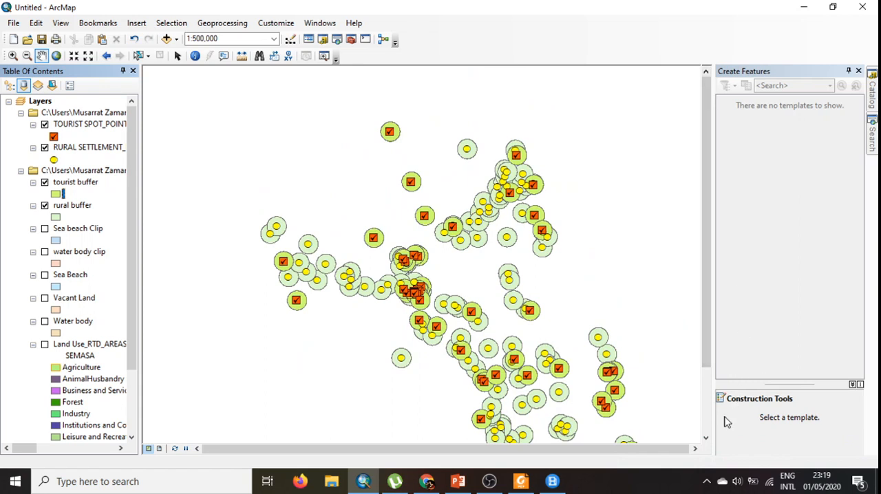
{"action": "left_click", "coordinate": [706, 438]}
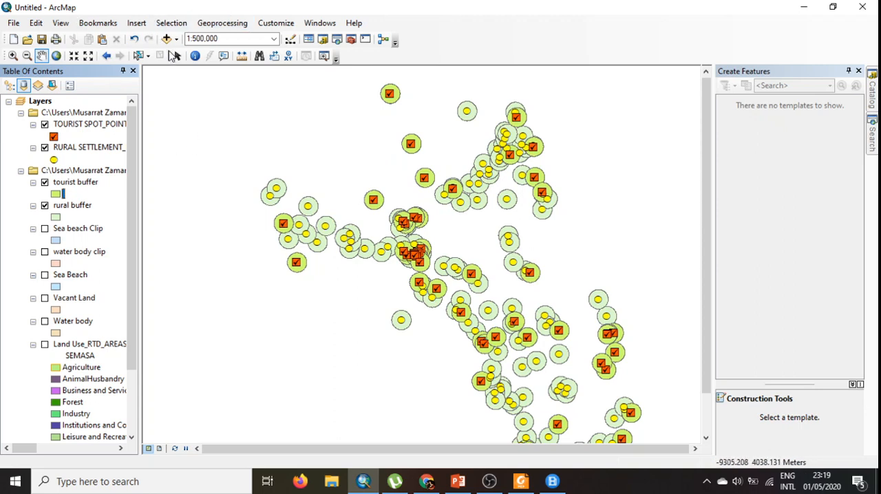
{"action": "left_click", "coordinate": [167, 39]}
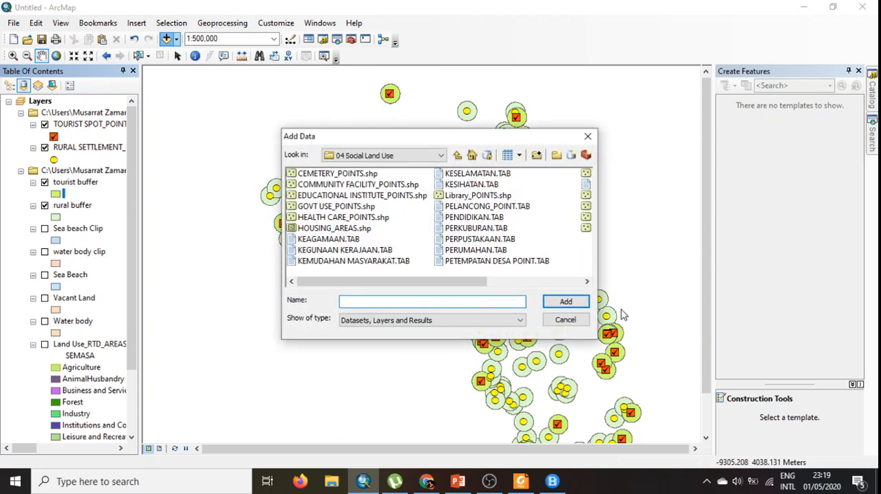
{"action": "left_click", "coordinate": [457, 155]}
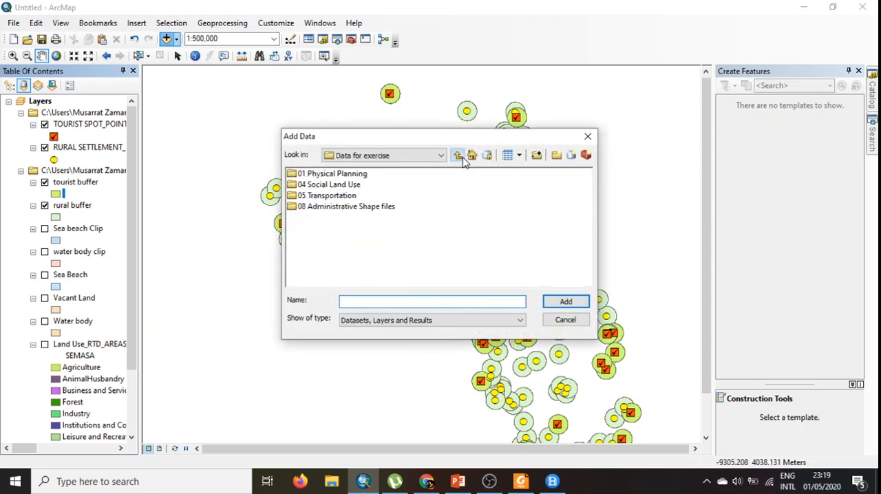
{"action": "double_click", "coordinate": [323, 196]}
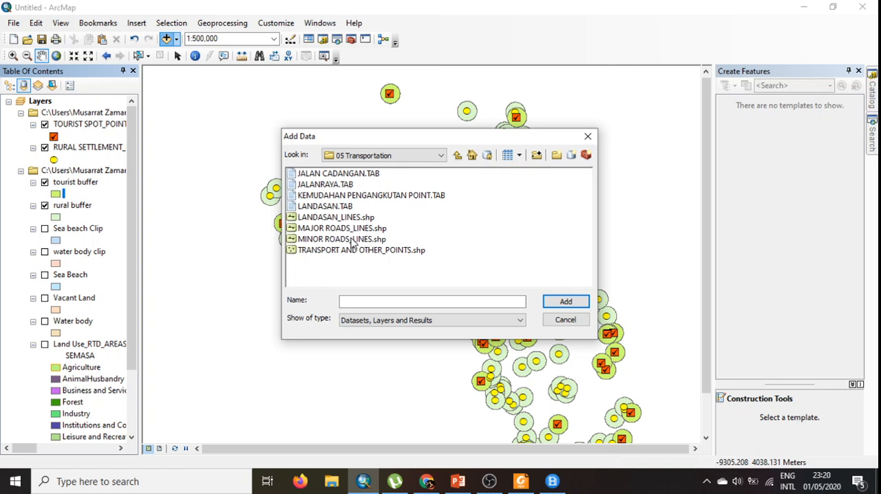
{"action": "left_click", "coordinate": [353, 240]}
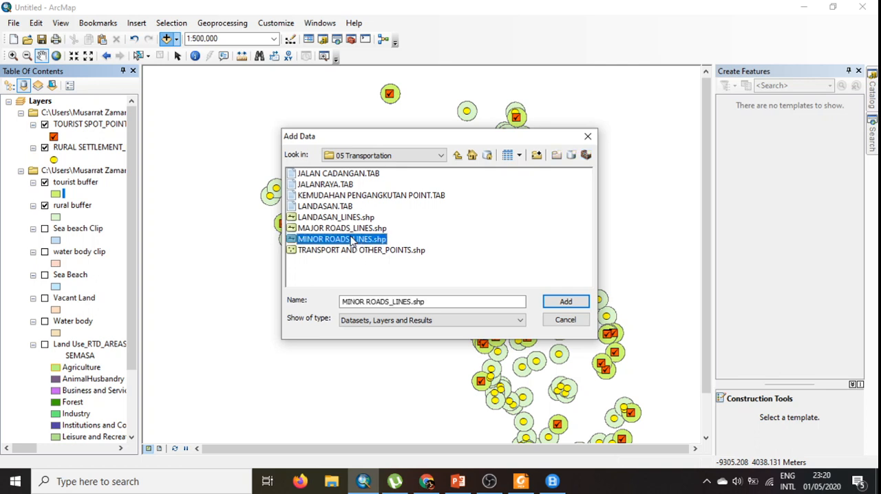
{"action": "left_click", "coordinate": [565, 304]}
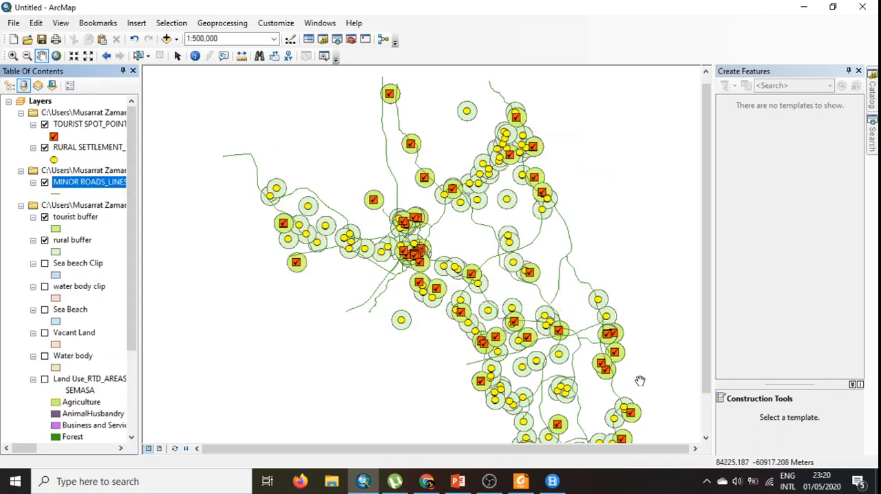
{"action": "mouse_move", "coordinate": [714, 344]}
{"action": "left_mouse_down"}
{"action": "mouse_move", "coordinate": [709, 390]}
{"action": "mouse_move", "coordinate": [709, 343]}
{"action": "left_mouse_up"}
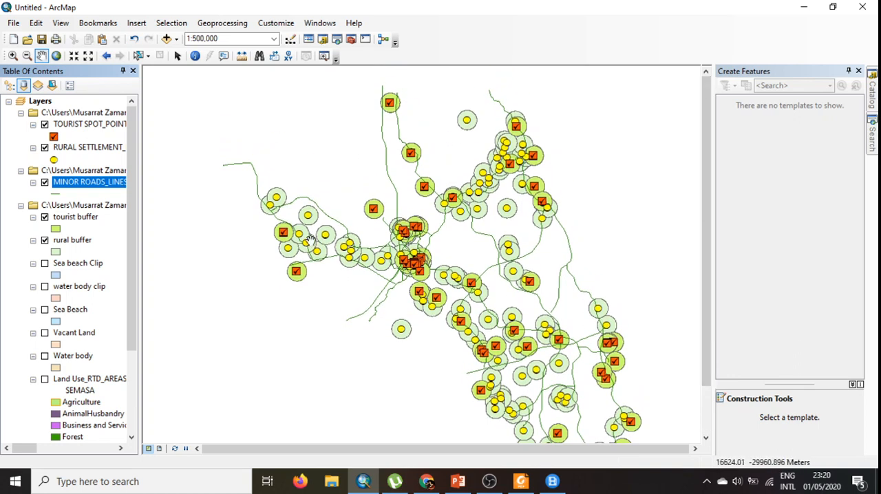
{"action": "left_click", "coordinate": [209, 23]}
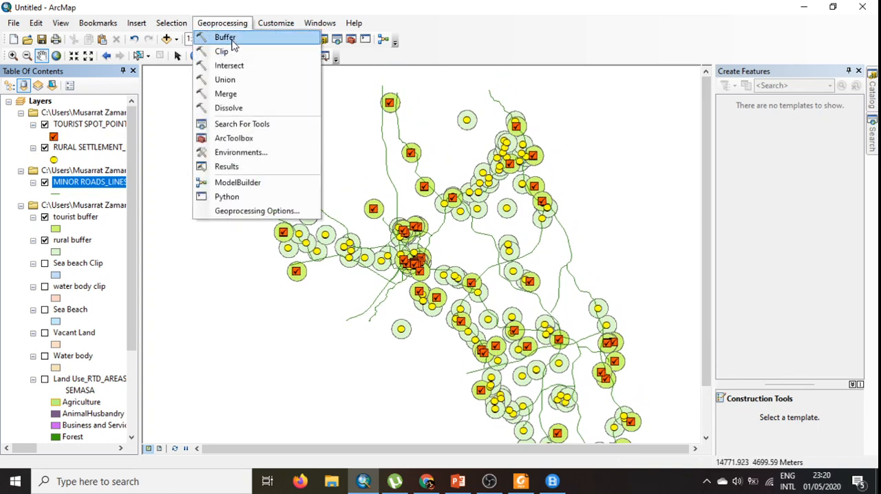
{"action": "left_click", "coordinate": [216, 36]}
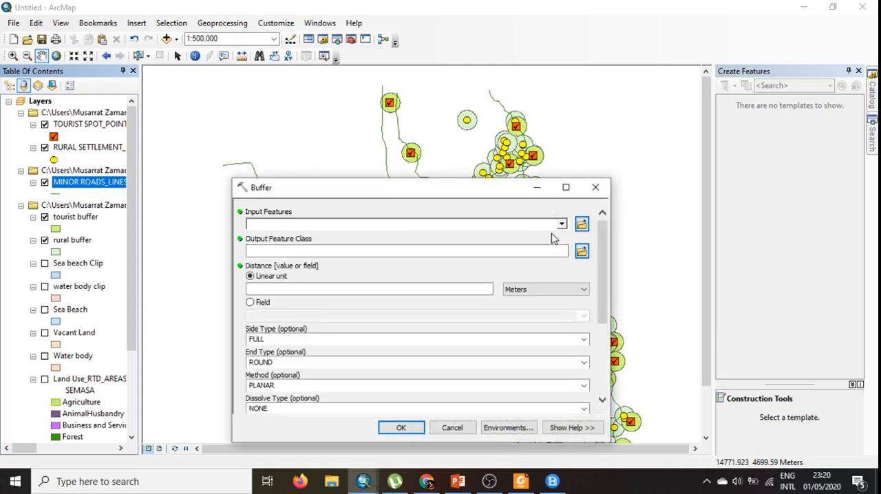
{"action": "left_click", "coordinate": [561, 225]}
{"action": "key", "text": "Up"}
{"action": "key", "text": "Up"}
{"action": "key", "text": "Up"}
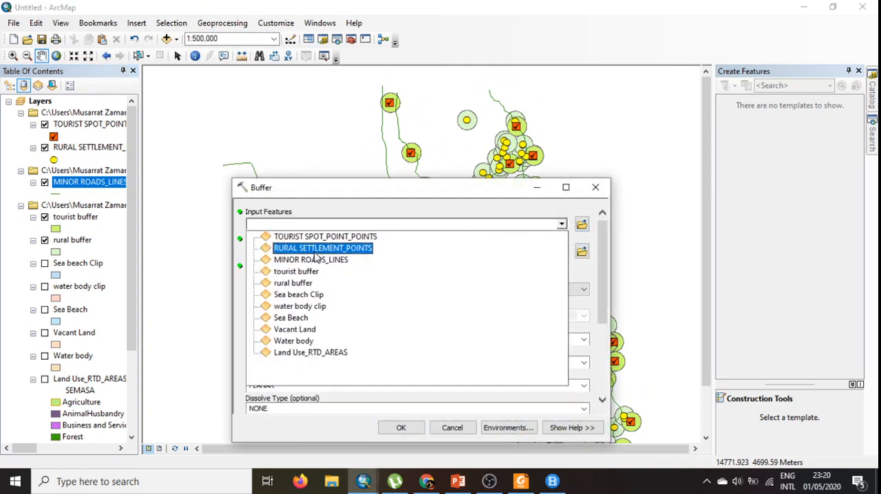
{"action": "key", "text": "Down"}
{"action": "key", "text": "Down"}
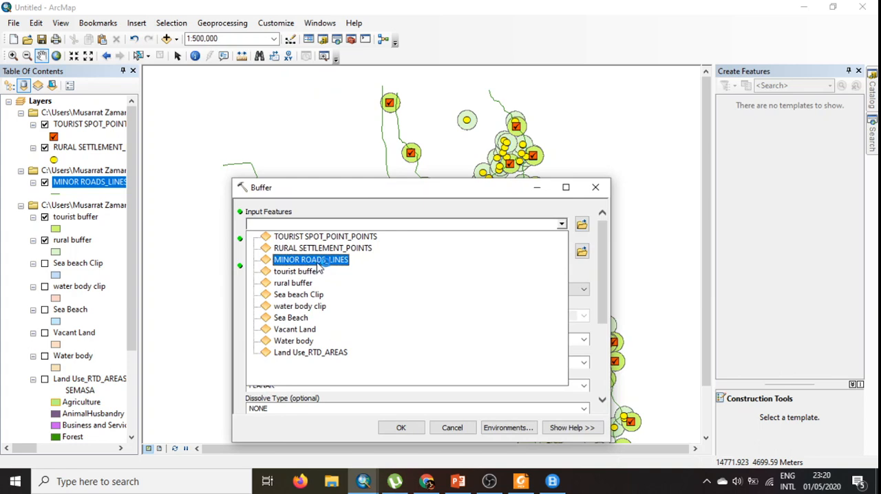
{"action": "left_click", "coordinate": [316, 261]}
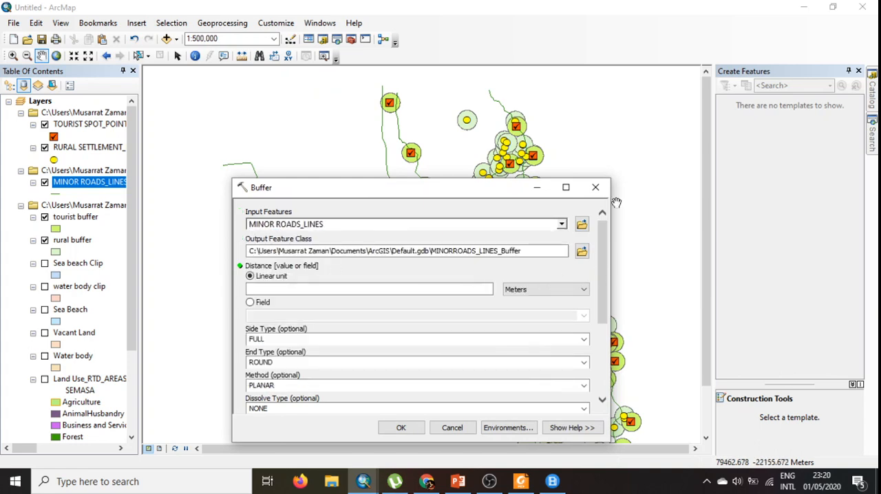
{"action": "left_click", "coordinate": [596, 188]}
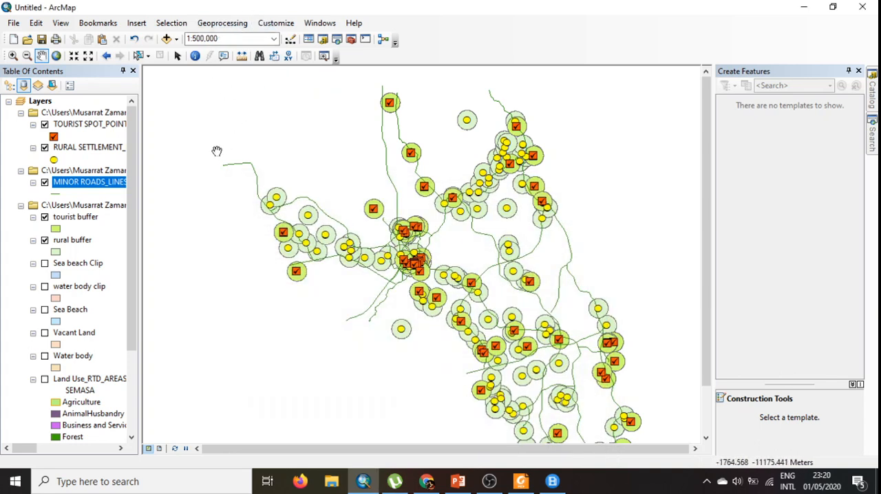
- Replace the MINOR ROADS_LINES layer with the MAJOR ROADS_LINES.shp shapefile from the 05 Transportation folder
{"action": "right_click", "coordinate": [76, 183]}
{"action": "left_click", "coordinate": [103, 202]}
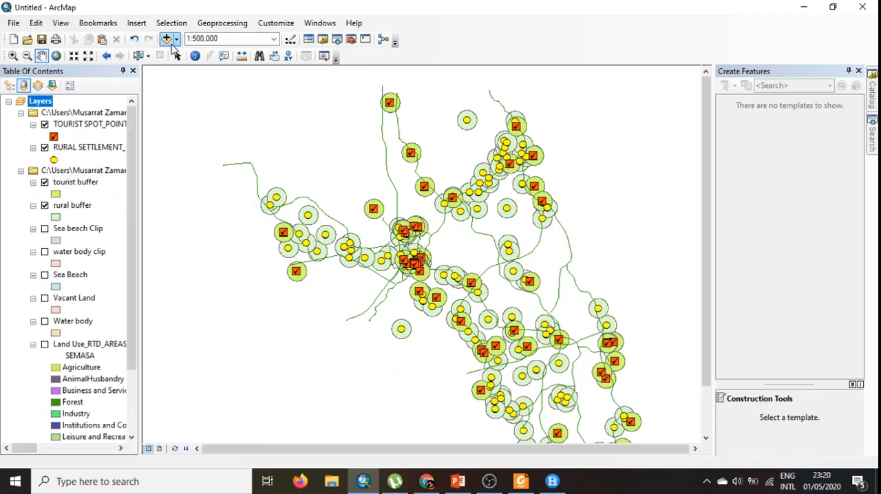
{"action": "left_click", "coordinate": [168, 40]}
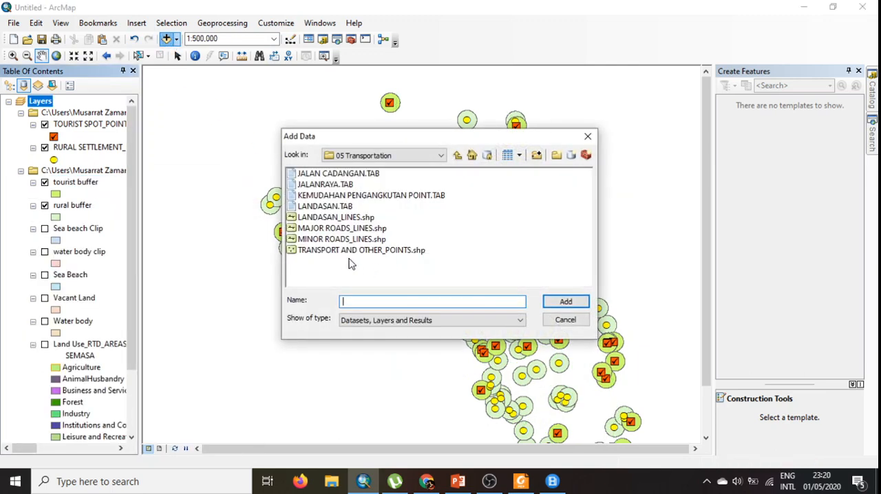
{"action": "left_click", "coordinate": [340, 229]}
{"action": "left_click", "coordinate": [563, 302]}
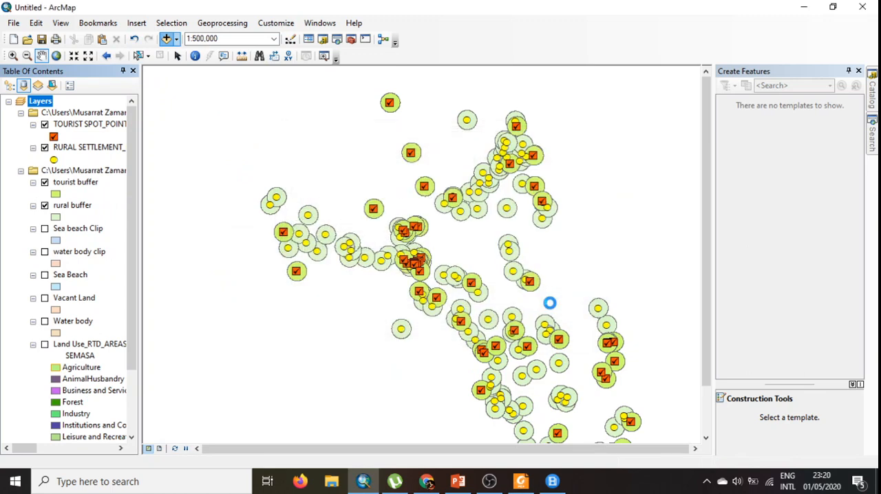
- Set up a Buffer of MAJOR ROADS_LINES with its output saved as "road buffer" in the 01 Physical Planning folder
{"action": "left_click", "coordinate": [222, 23]}
{"action": "left_click", "coordinate": [230, 34]}
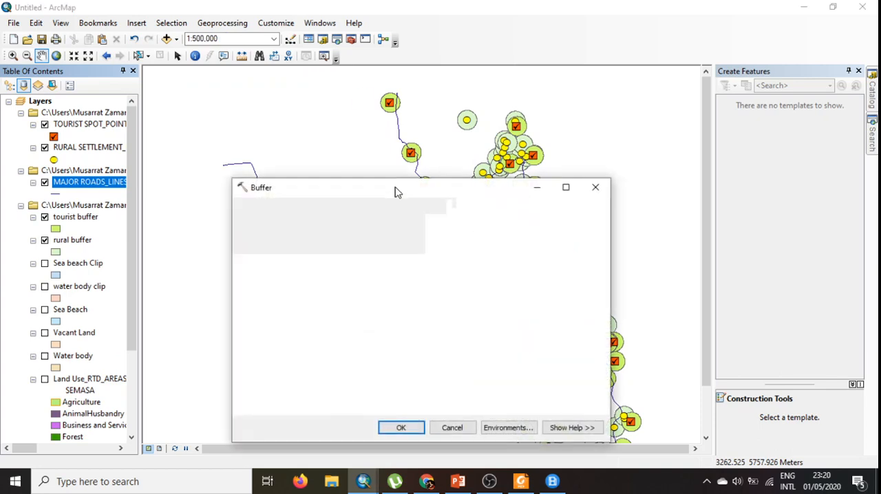
{"action": "left_click", "coordinate": [562, 223]}
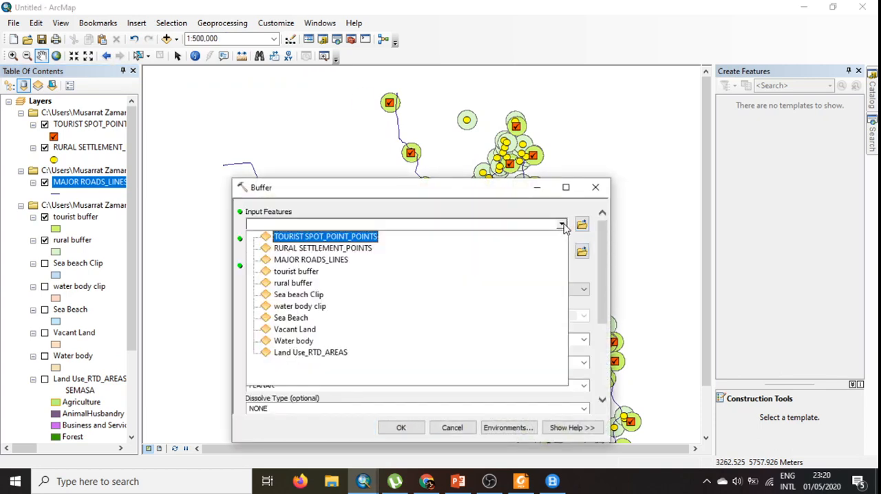
{"action": "left_click", "coordinate": [315, 261]}
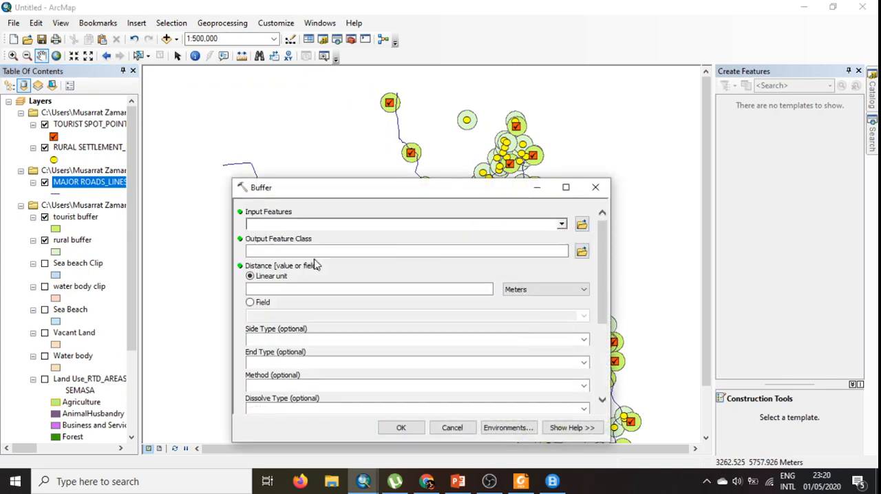
{"action": "left_click", "coordinate": [584, 254]}
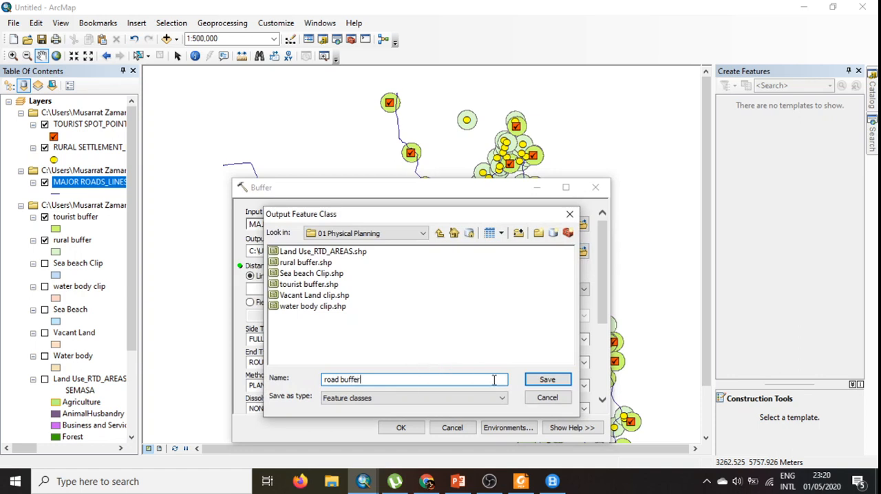
{"action": "left_click", "coordinate": [527, 380]}
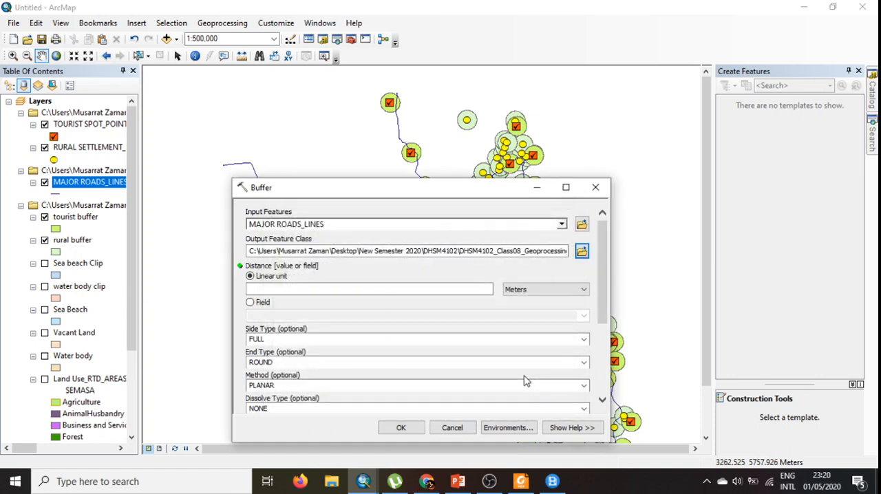
- Set the major roads buffer's linear distance to 2 kilometers and run the tool
{"action": "left_click", "coordinate": [515, 290]}
{"action": "left_click", "coordinate": [527, 343]}
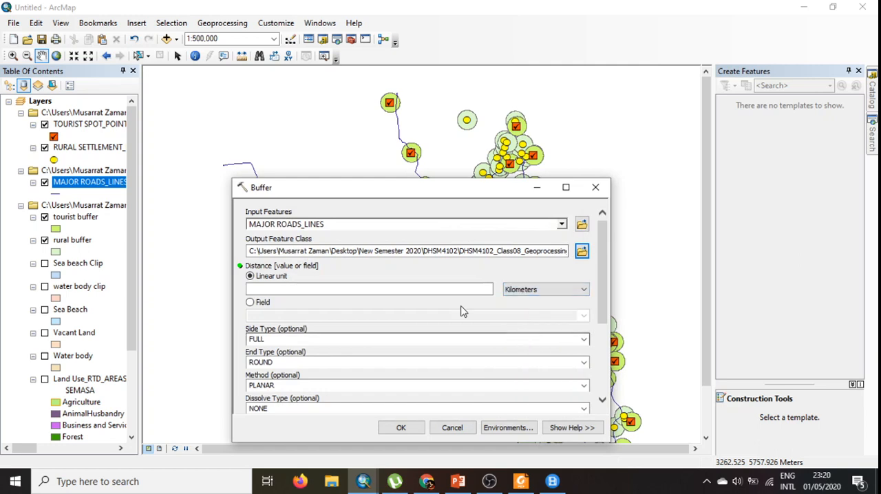
{"action": "left_click", "coordinate": [463, 290]}
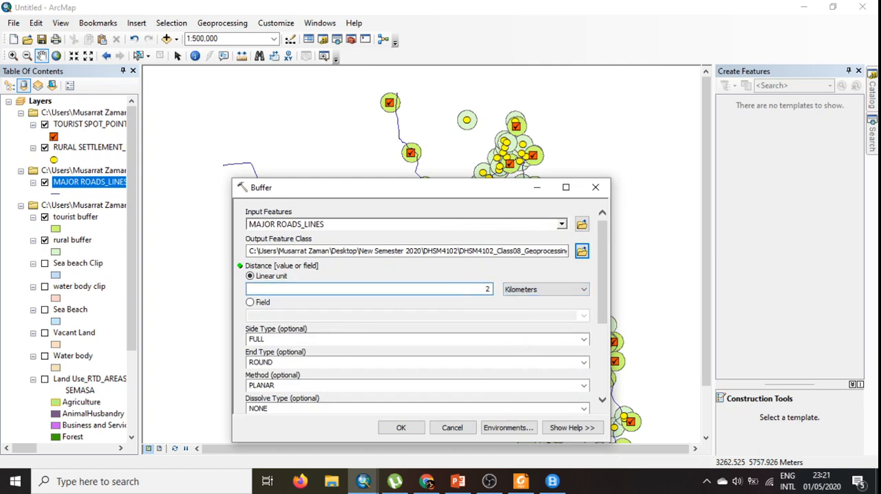
{"action": "left_click", "coordinate": [401, 428]}
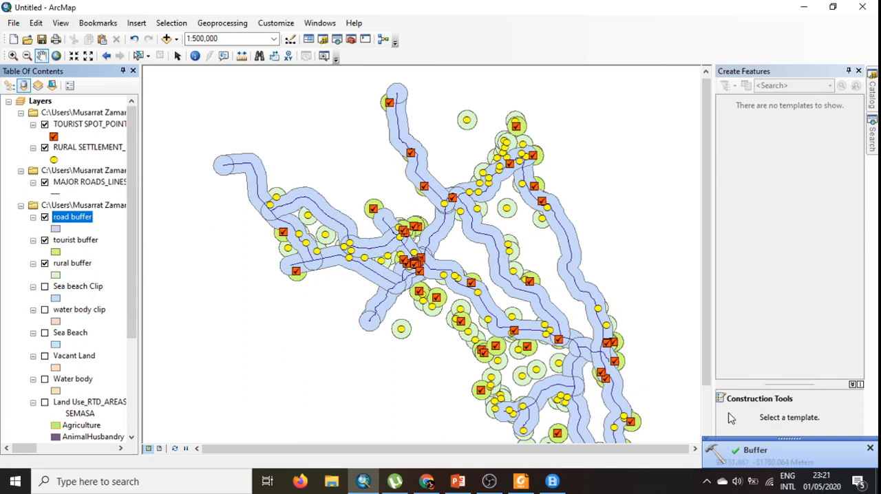
- Hide the road, tourist and rural buffers, major roads, rural settlement and tourist spot layers, and show only the water body clip layer
{"action": "left_click_drag", "start_coordinate": [707, 369], "coordinate": [710, 406]}
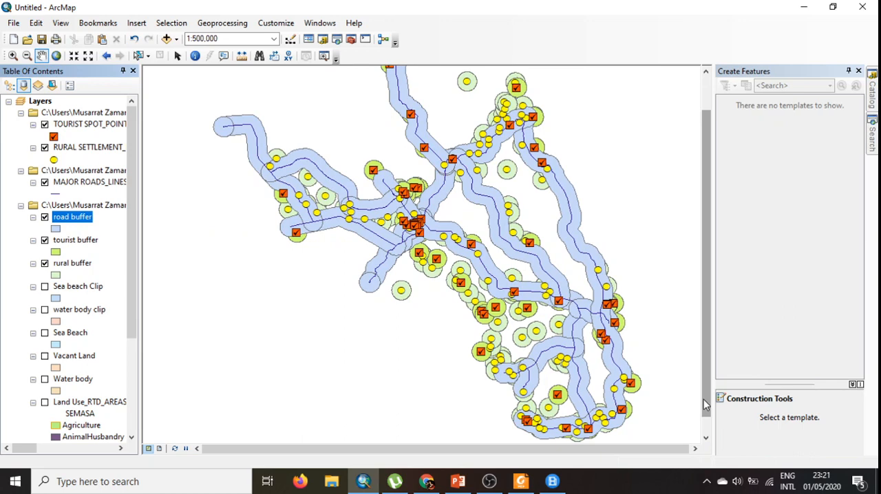
{"action": "scroll", "coordinate": [517, 282], "scroll_direction": "up", "scroll_amount": 1}
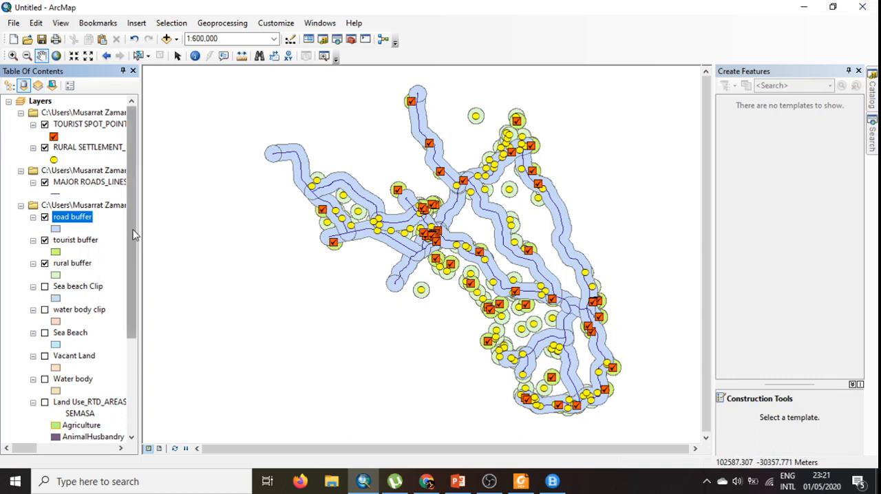
{"action": "left_click_drag", "start_coordinate": [133, 230], "coordinate": [135, 278]}
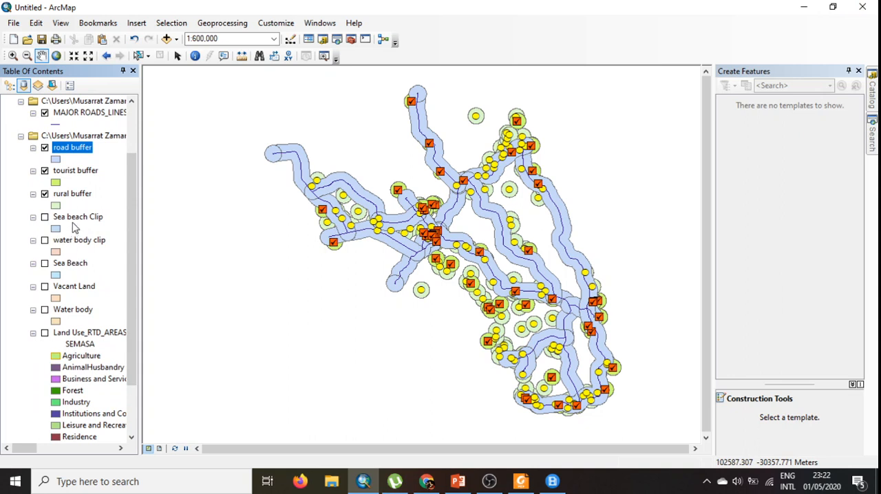
{"action": "scroll", "coordinate": [58, 226], "scroll_direction": "up", "scroll_amount": 1}
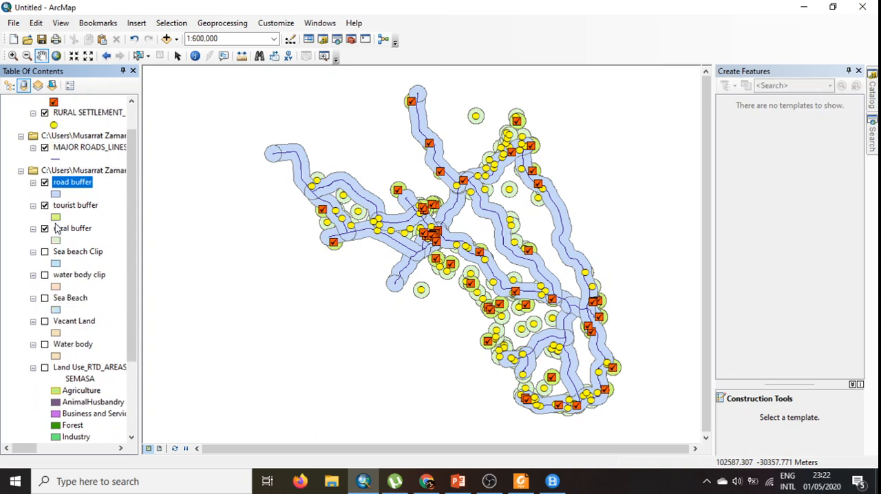
{"action": "left_click", "coordinate": [45, 229]}
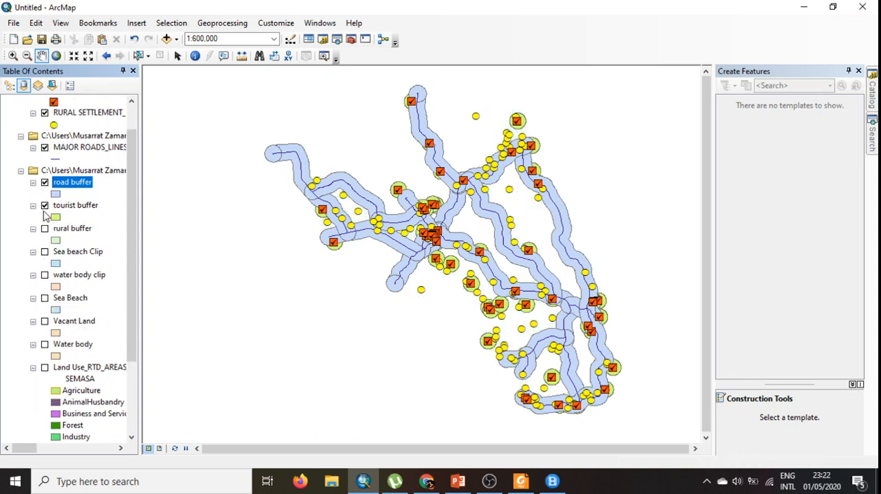
{"action": "left_click", "coordinate": [45, 183]}
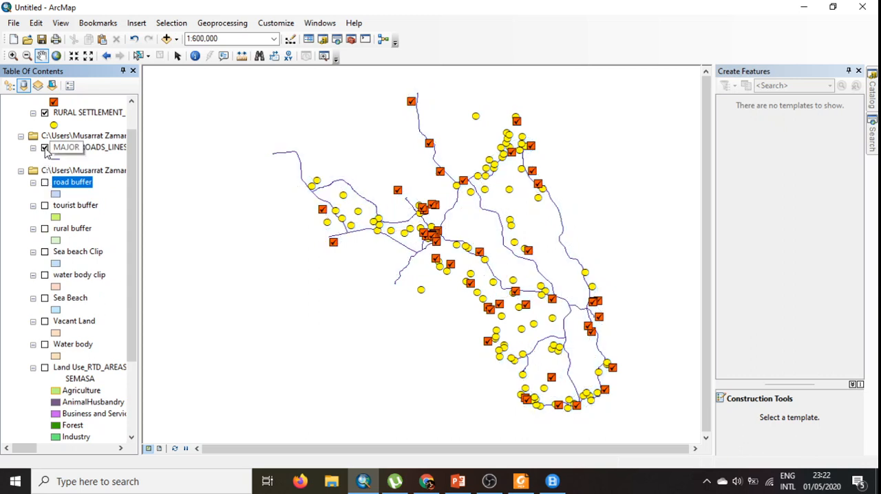
{"action": "left_click", "coordinate": [45, 148]}
{"action": "left_click", "coordinate": [32, 113]}
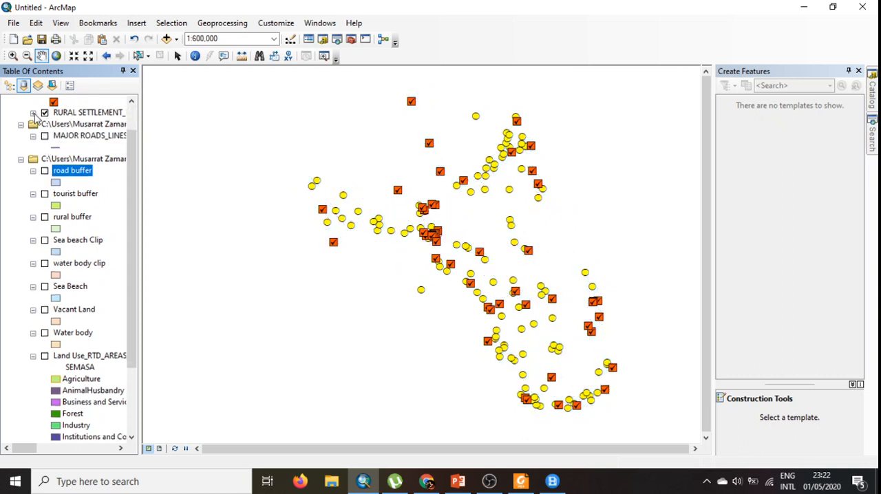
{"action": "scroll", "coordinate": [48, 152], "scroll_direction": "up", "scroll_amount": 1}
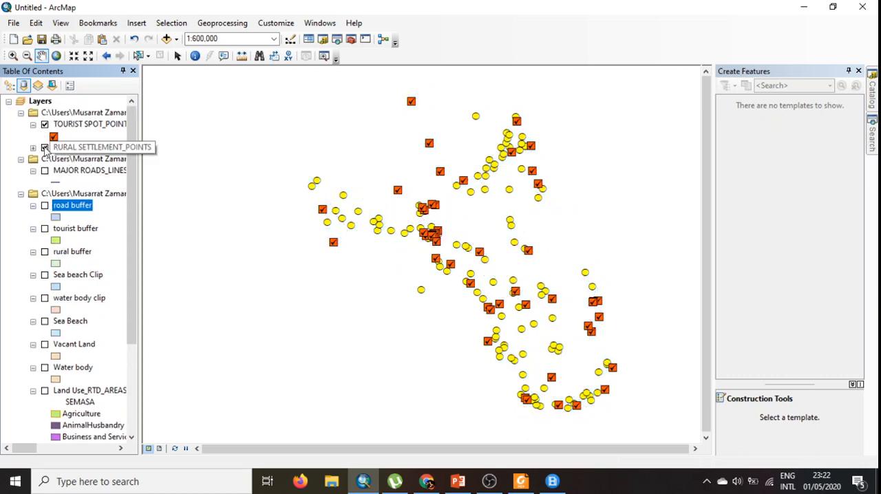
{"action": "left_click", "coordinate": [45, 147]}
{"action": "left_click", "coordinate": [44, 124]}
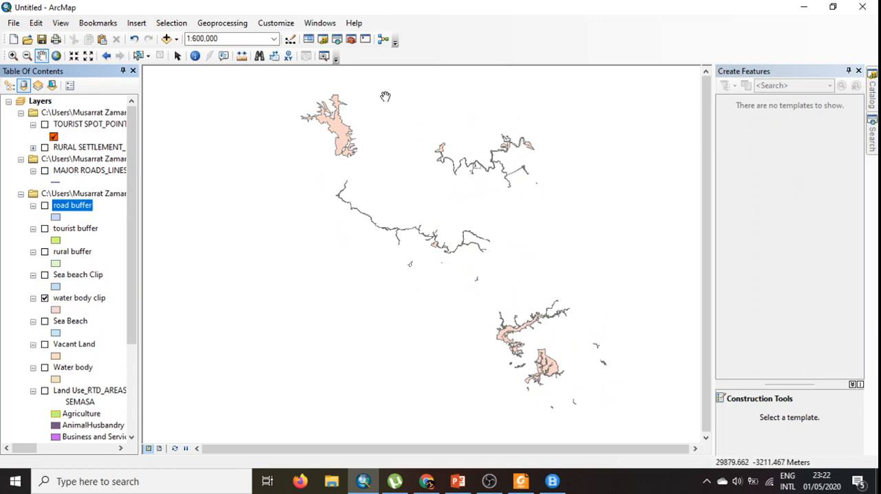
- Set up a Buffer of water body clip with its output saved as "water body buffer" in the 01 Physical Planning folder
{"action": "left_click", "coordinate": [231, 26]}
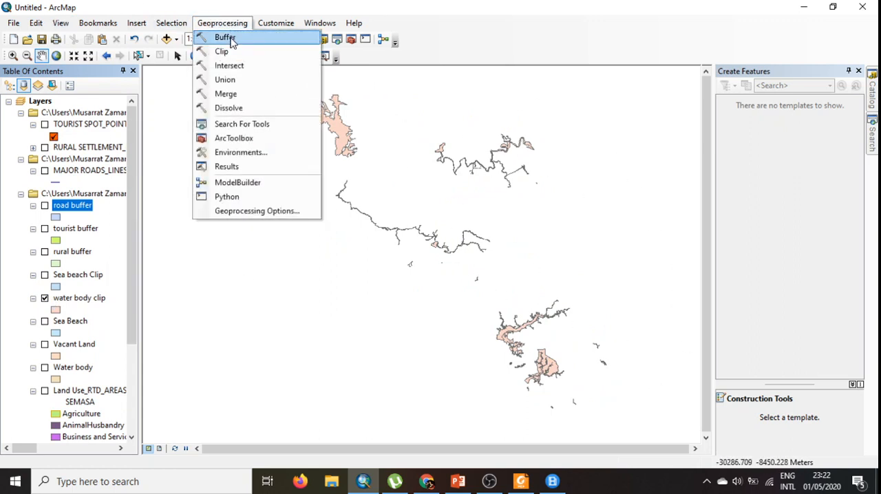
{"action": "left_click", "coordinate": [231, 34]}
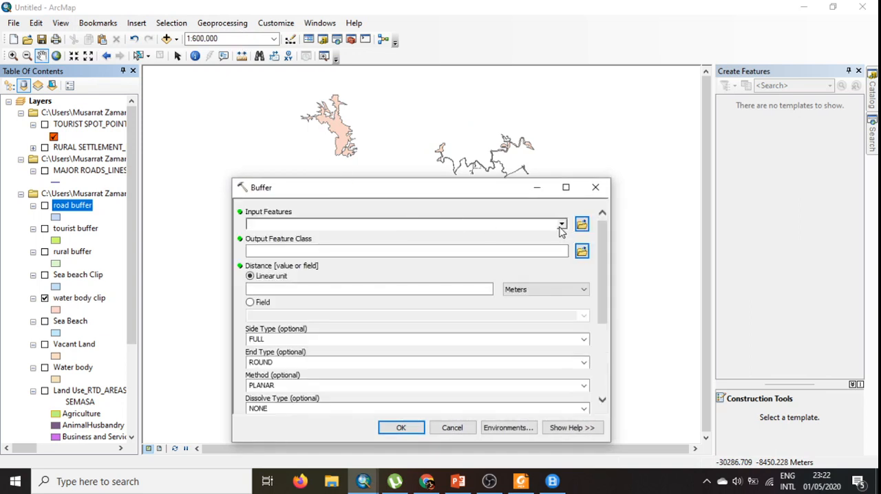
{"action": "left_click", "coordinate": [561, 225]}
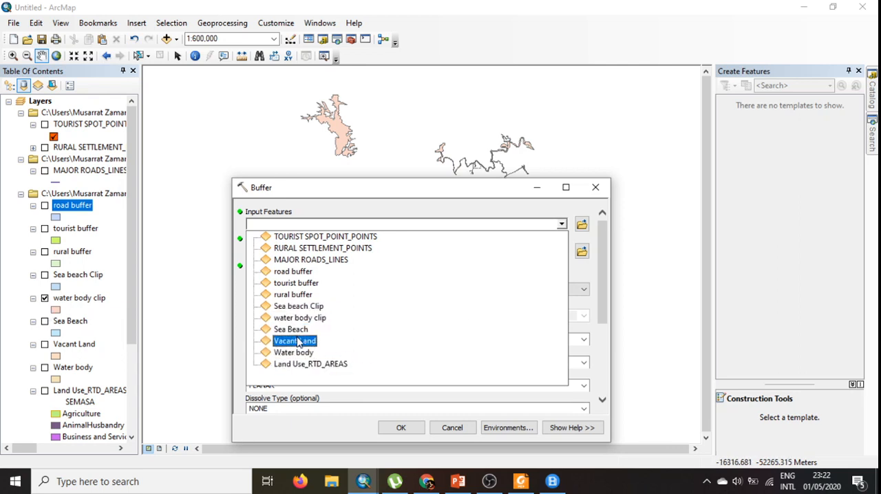
{"action": "left_click", "coordinate": [307, 317]}
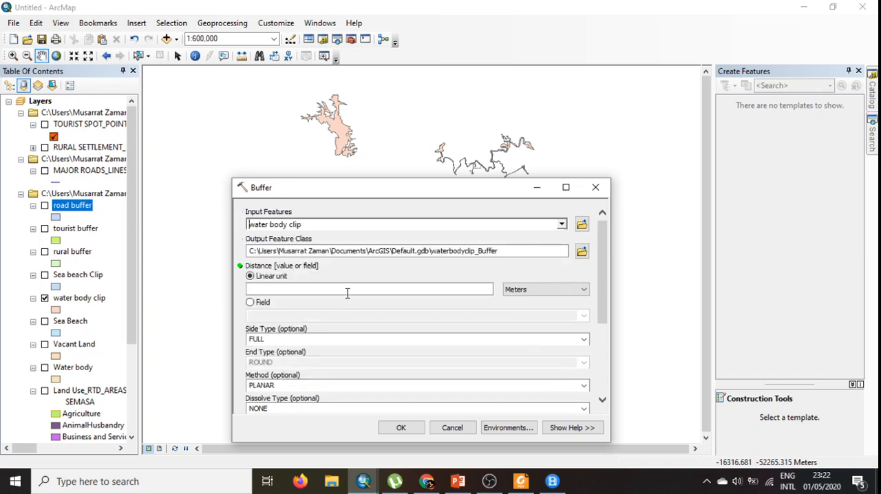
{"action": "left_click", "coordinate": [583, 252]}
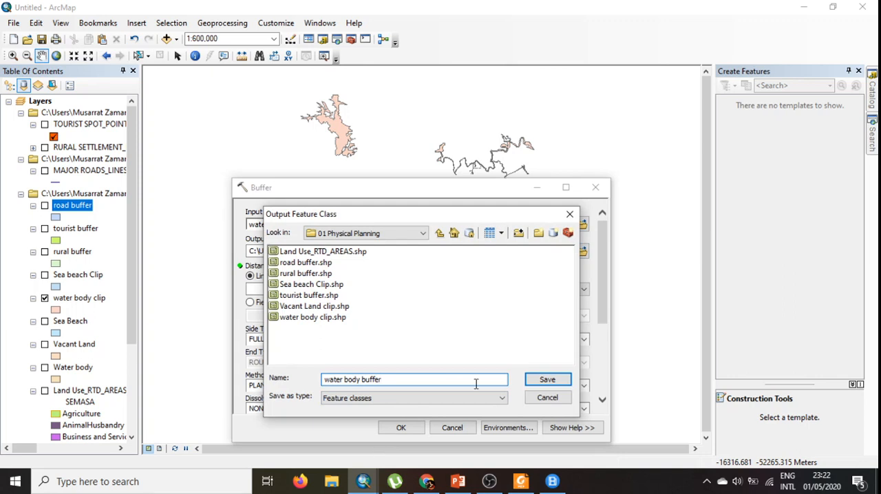
{"action": "left_click", "coordinate": [545, 380]}
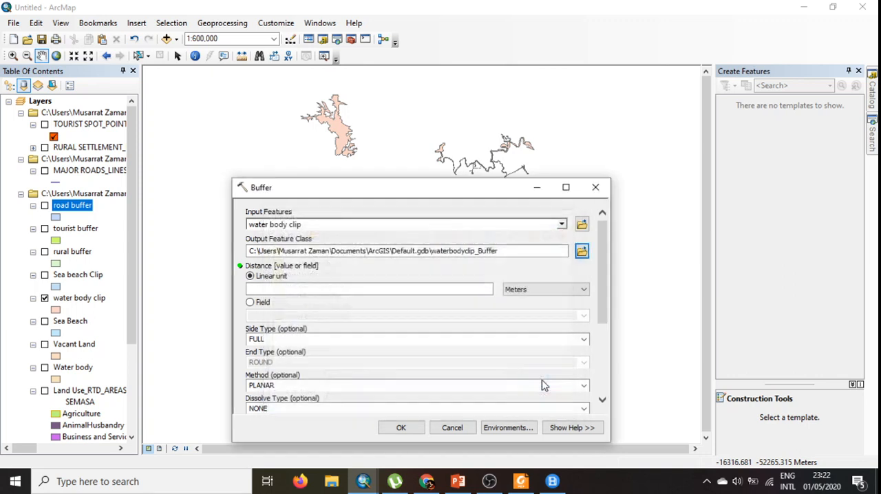
- Set the water body buffer's linear distance to 2 kilometers
{"action": "left_click", "coordinate": [554, 294]}
{"action": "left_click", "coordinate": [530, 342]}
{"action": "left_click", "coordinate": [442, 290]}
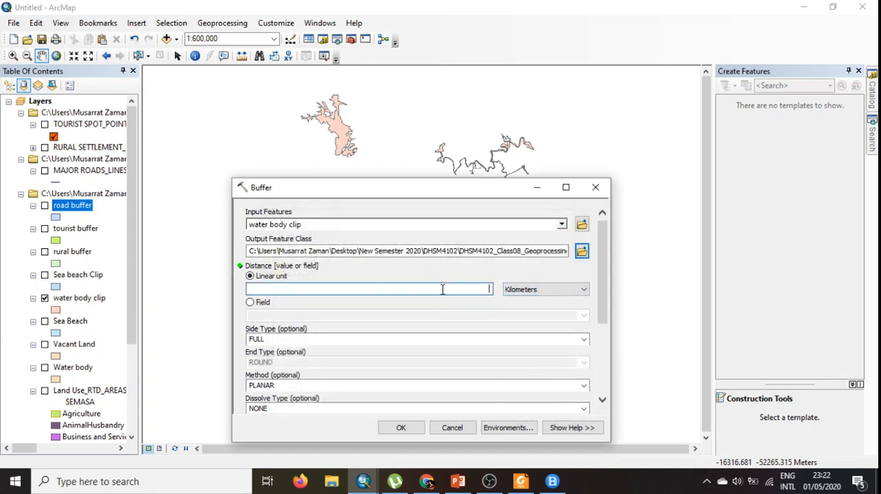
{"action": "type", "text": "2"}
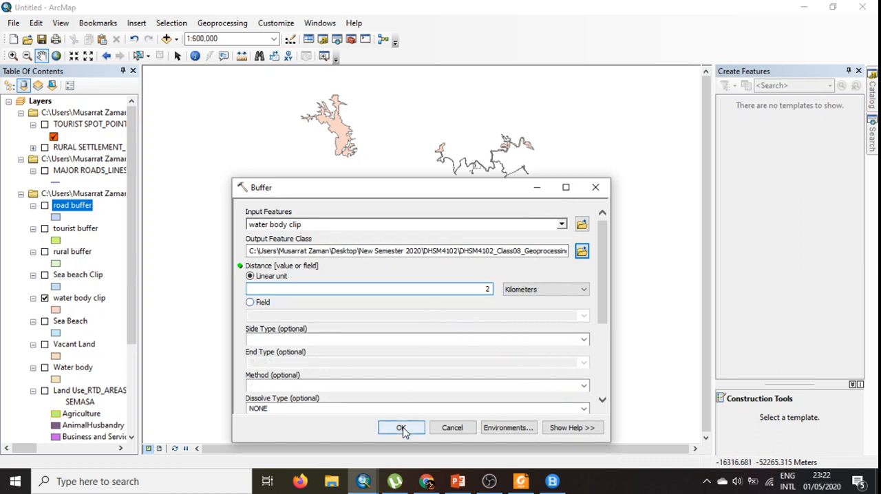
- Run the Buffer tool on the water body clip layer
{"action": "left_click", "coordinate": [401, 428]}
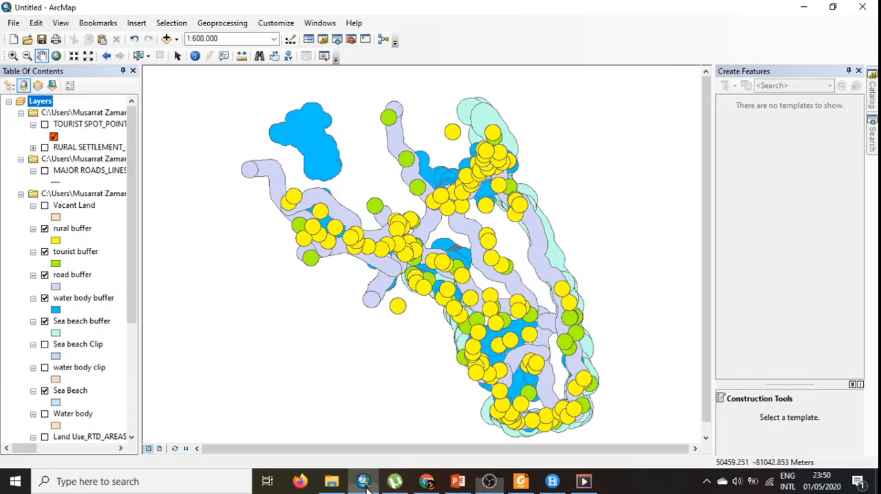
{"action": "left_click", "coordinate": [363, 482]}
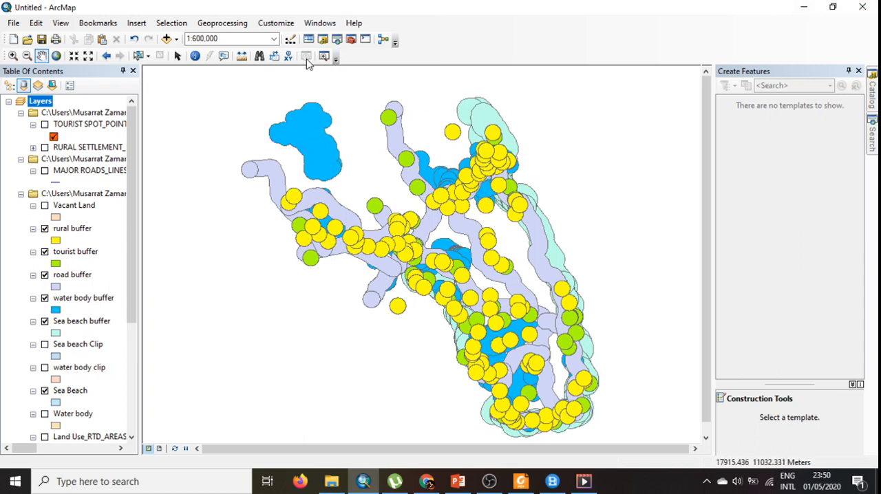
- Merge the rural, tourist, road, water body and Sea beach buffers into one dataset at the default output location
{"action": "left_click", "coordinate": [224, 22]}
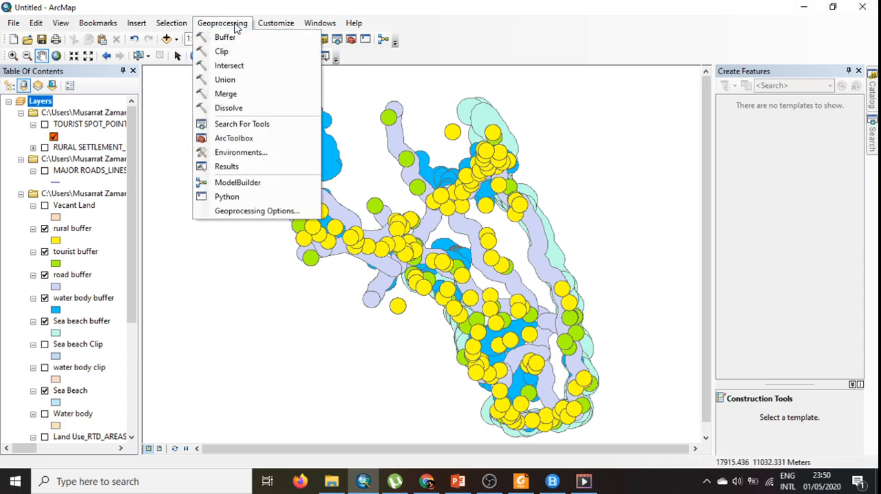
{"action": "left_click", "coordinate": [228, 95]}
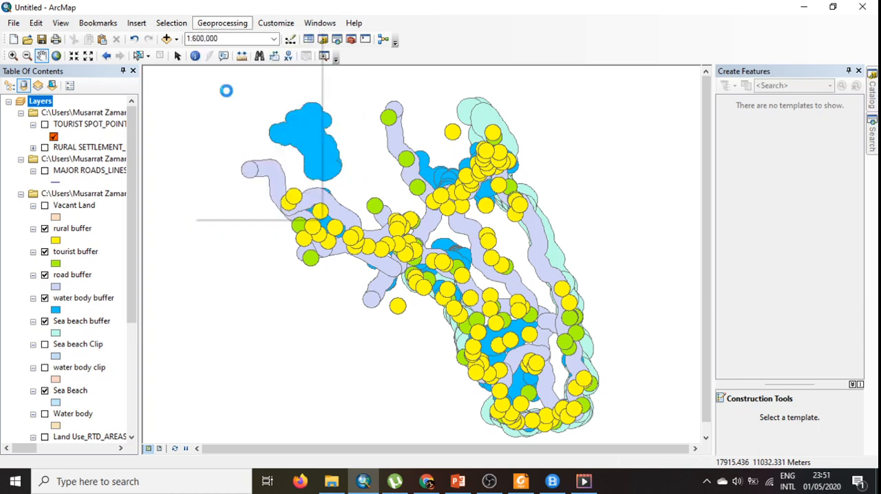
{"action": "left_click", "coordinate": [574, 148]}
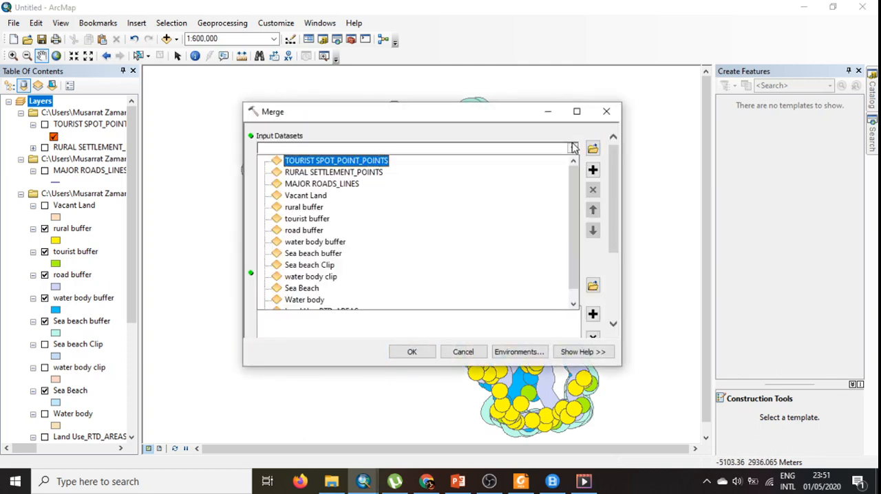
{"action": "left_click", "coordinate": [306, 207]}
{"action": "left_click", "coordinate": [572, 148]}
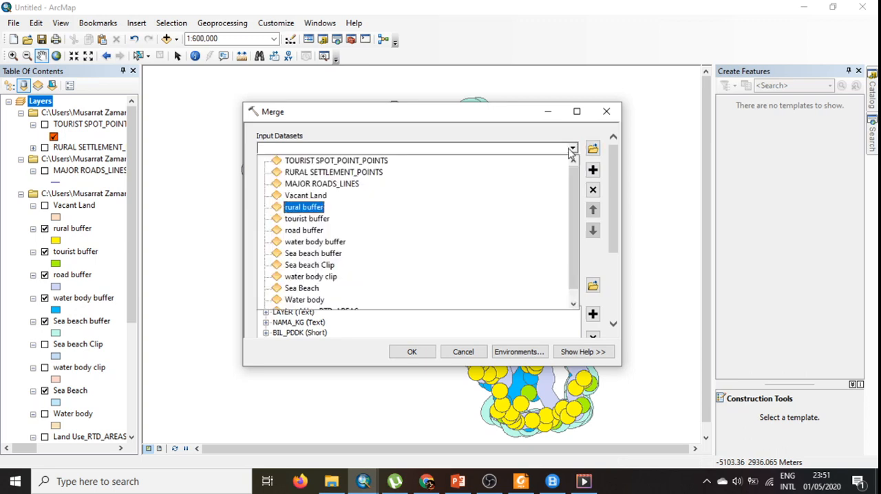
{"action": "left_click", "coordinate": [318, 219]}
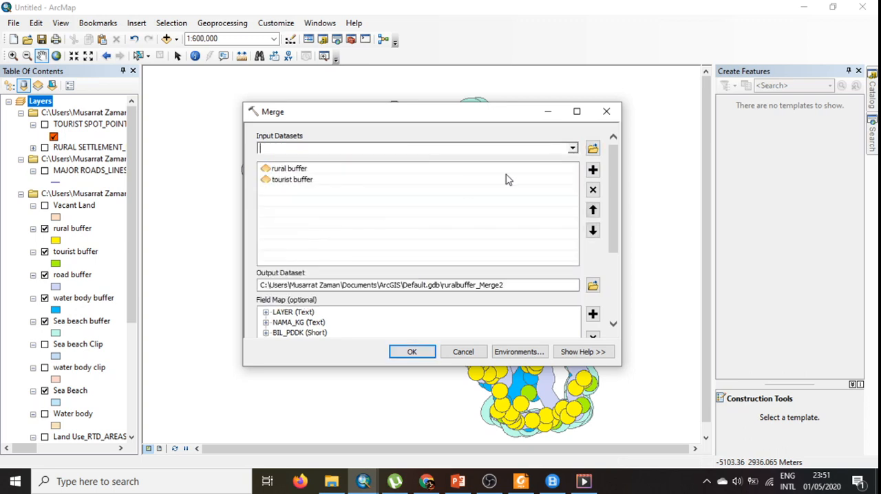
{"action": "left_click", "coordinate": [572, 149]}
{"action": "left_click", "coordinate": [313, 230]}
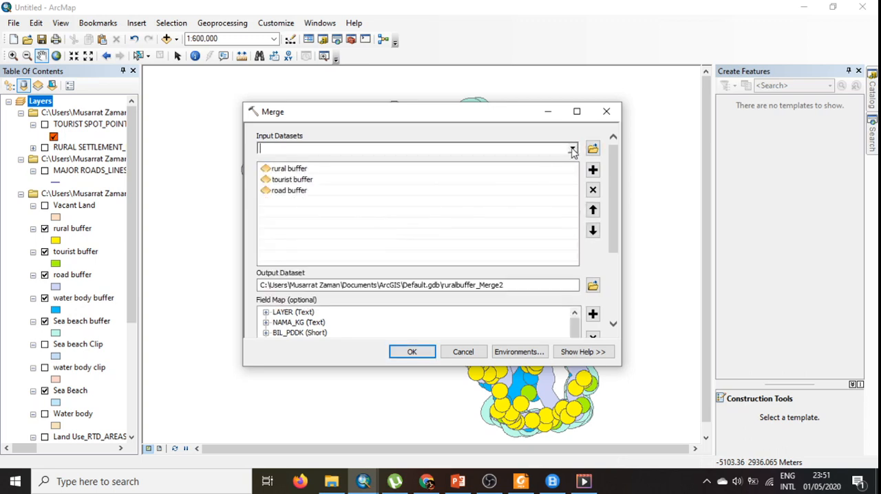
{"action": "left_click", "coordinate": [572, 149]}
{"action": "left_click", "coordinate": [335, 241]}
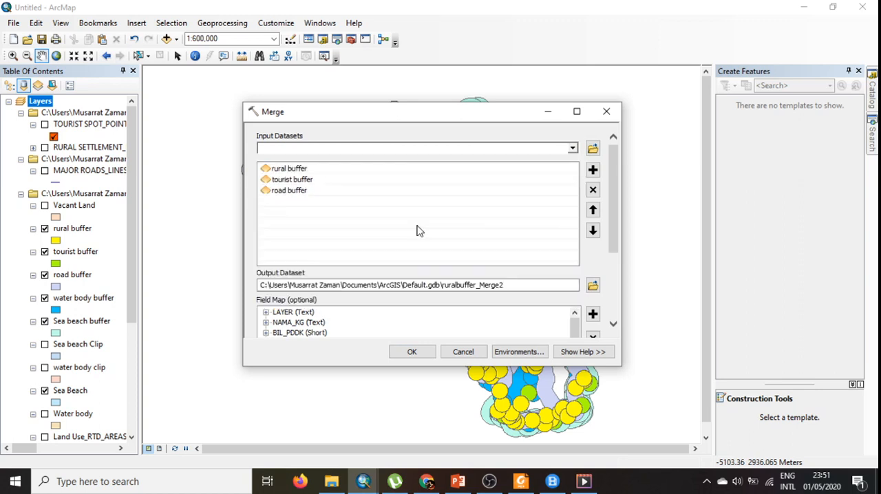
{"action": "left_click", "coordinate": [572, 149]}
{"action": "left_click", "coordinate": [345, 260]}
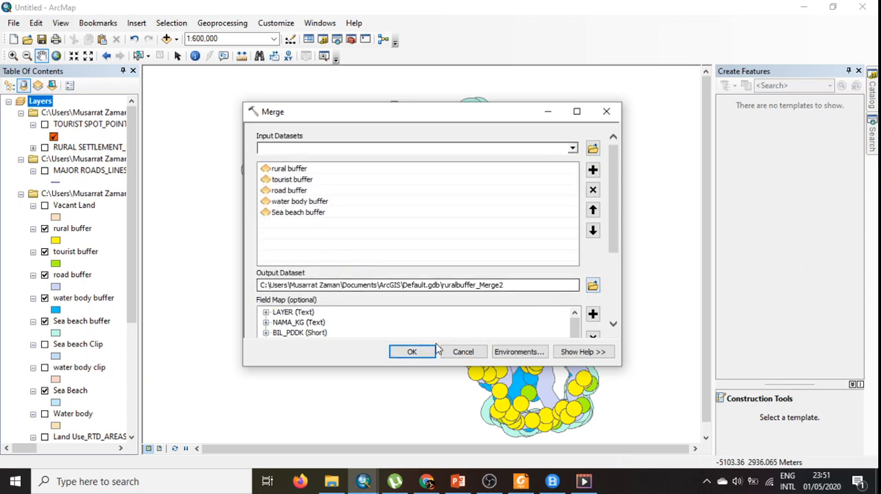
{"action": "left_click", "coordinate": [411, 352]}
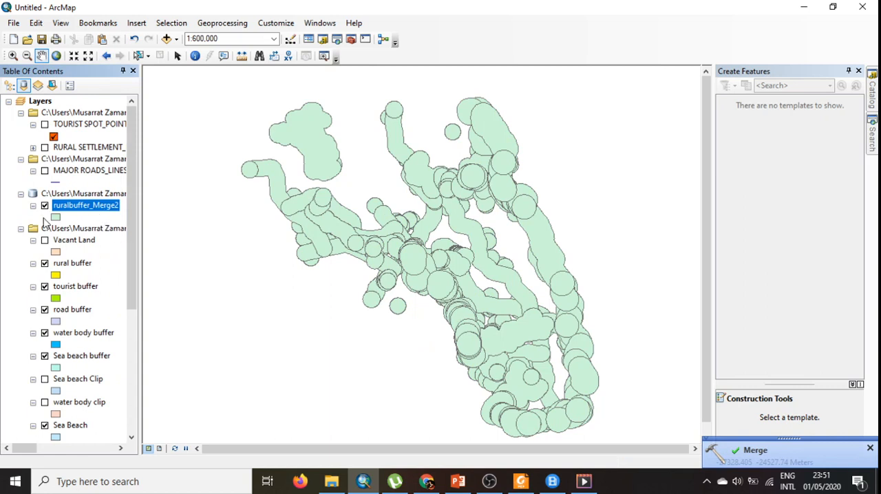
- Inspect the records in the merged buffer layer's attribute table, closing it when done
{"action": "right_click", "coordinate": [90, 214]}
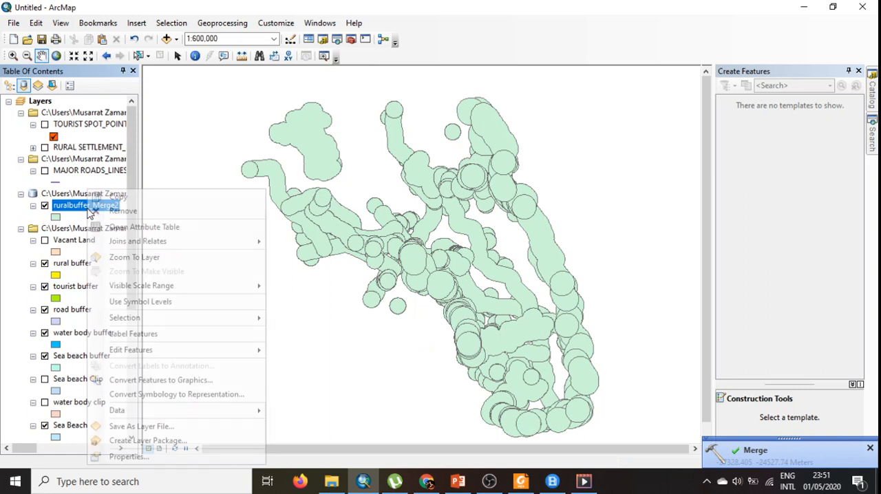
{"action": "left_click", "coordinate": [134, 227]}
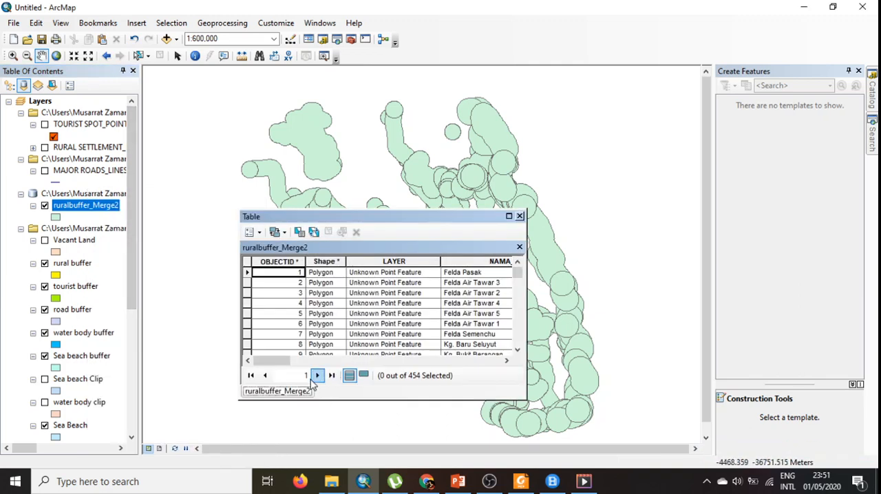
{"action": "left_click_drag", "start_coordinate": [287, 361], "coordinate": [286, 391]}
{"action": "scroll", "coordinate": [448, 326], "scroll_direction": "down", "scroll_amount": 20}
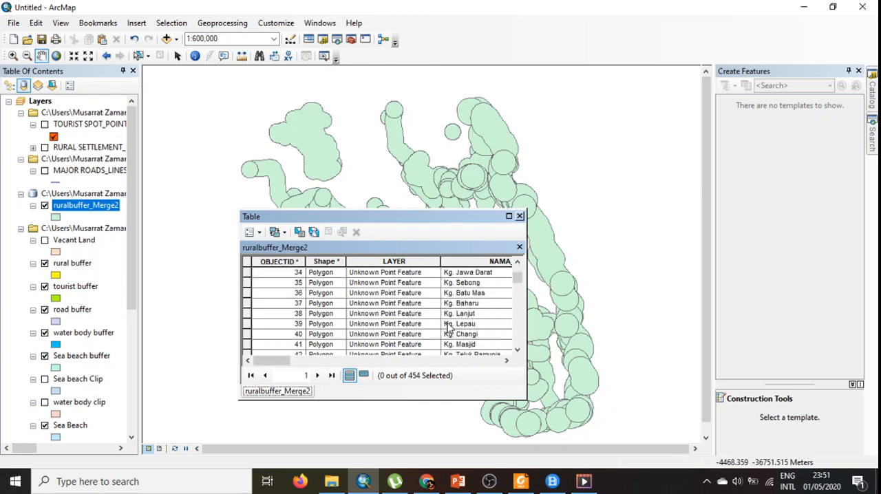
{"action": "left_click", "coordinate": [519, 217]}
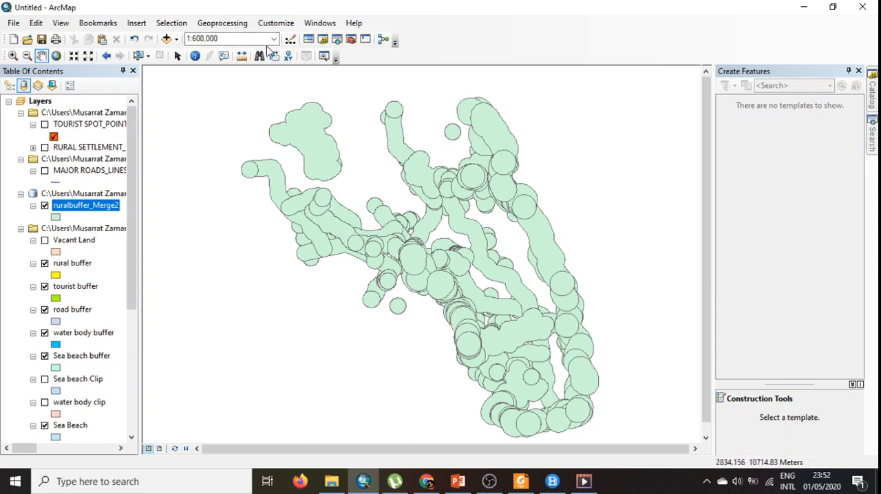
- Set up a Dissolve of ruralbuffer_Merge2 with its output saved as "All dissolve" in the 01 Physical Planning folder
{"action": "left_click", "coordinate": [237, 26]}
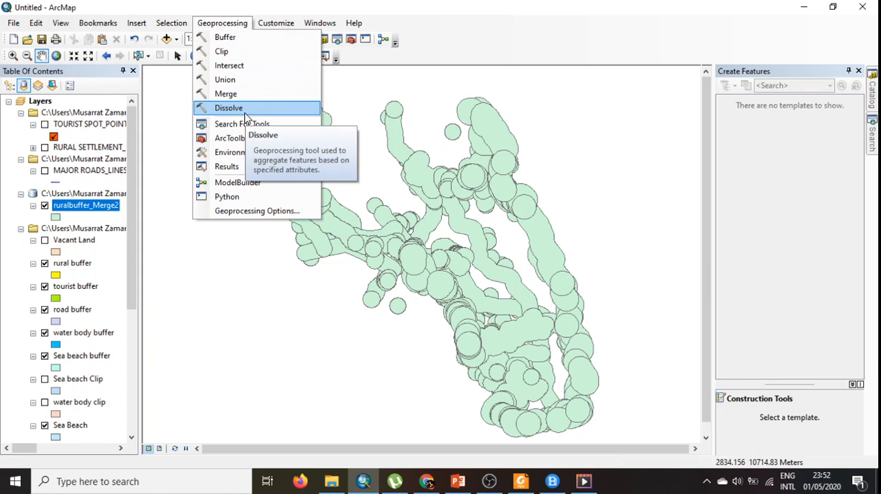
{"action": "left_click", "coordinate": [259, 110]}
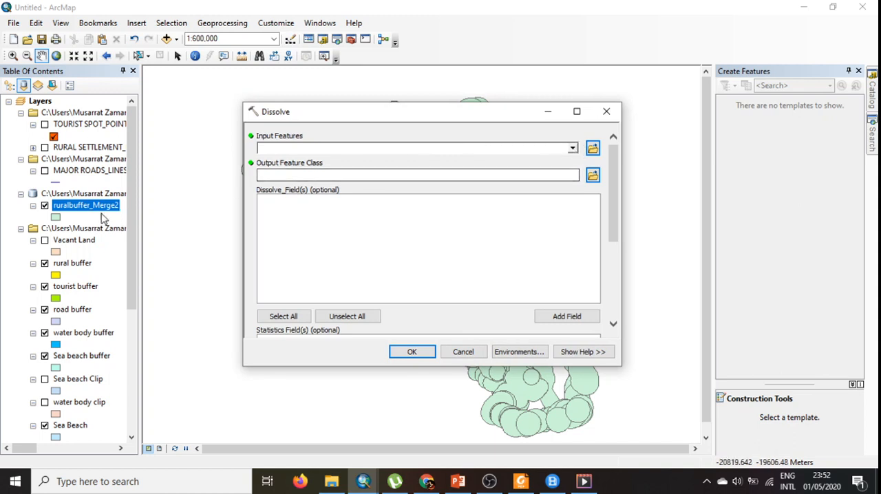
{"action": "left_click", "coordinate": [572, 148]}
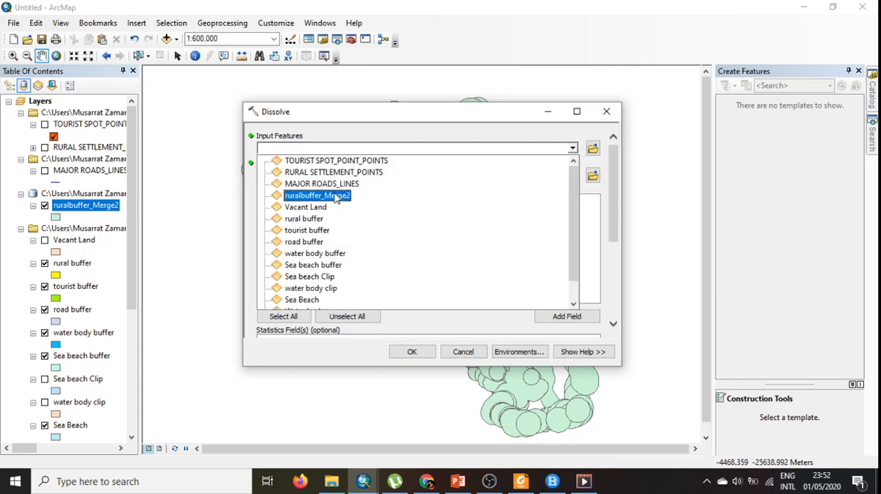
{"action": "left_click", "coordinate": [324, 195]}
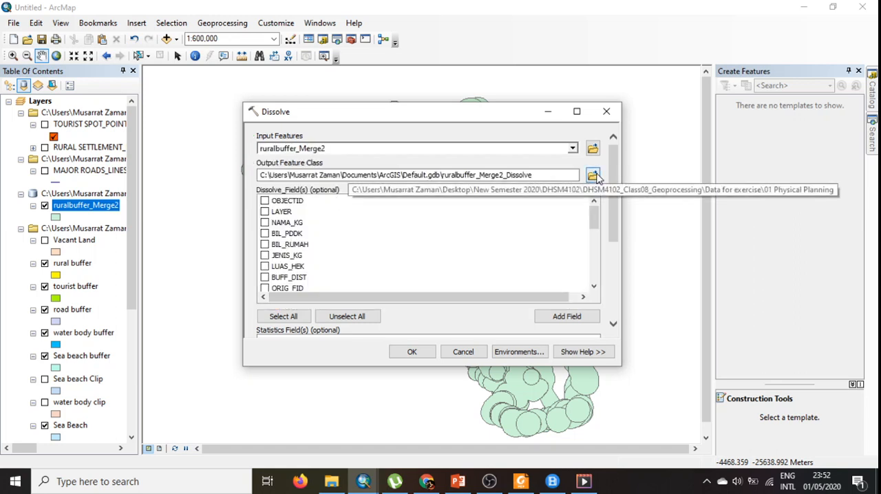
{"action": "left_click", "coordinate": [594, 176]}
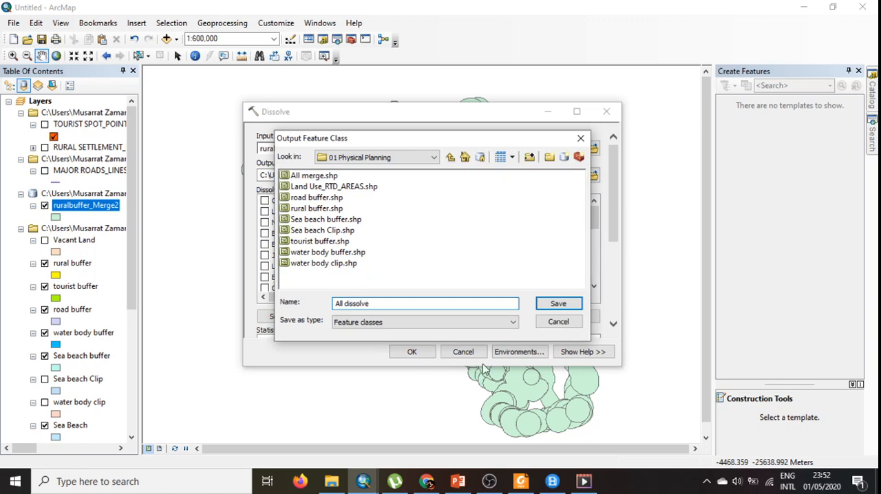
{"action": "left_click", "coordinate": [558, 304]}
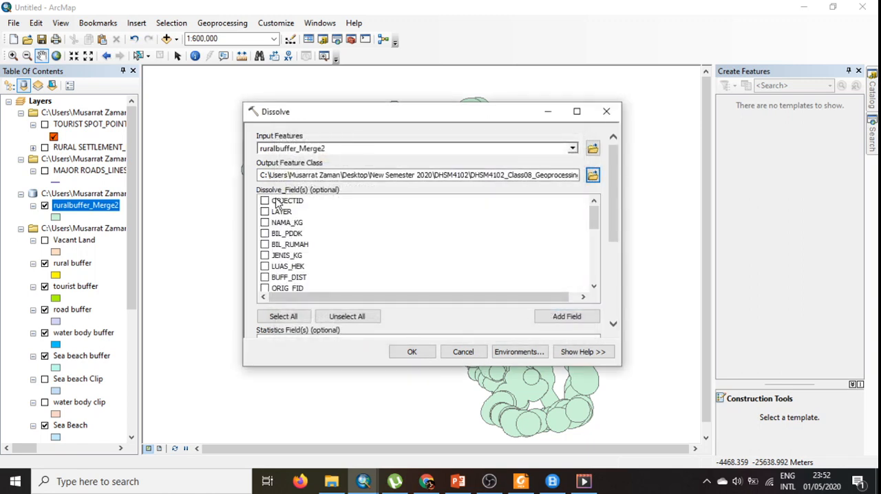
- Review the available dissolve fields, leave them all unselected and run the Dissolve
{"action": "scroll", "coordinate": [311, 274], "scroll_direction": "down", "scroll_amount": 5}
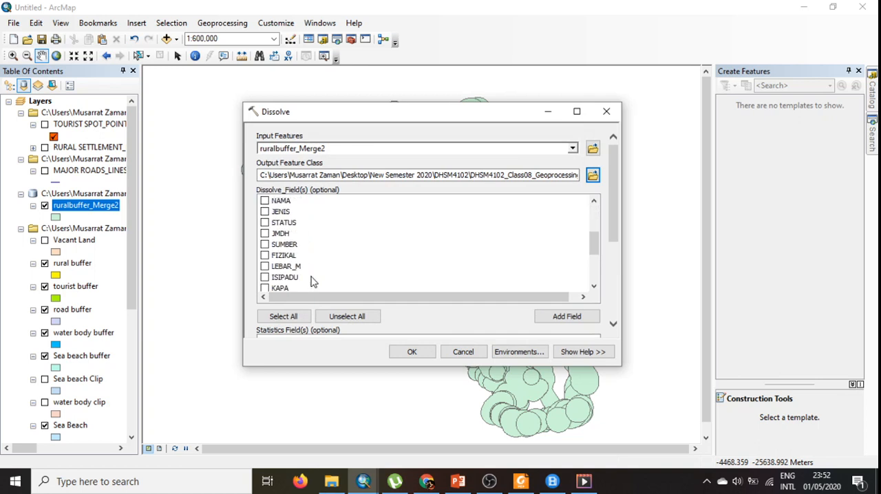
{"action": "scroll", "coordinate": [313, 281], "scroll_direction": "up", "scroll_amount": 2}
{"action": "scroll", "coordinate": [311, 279], "scroll_direction": "up", "scroll_amount": 3}
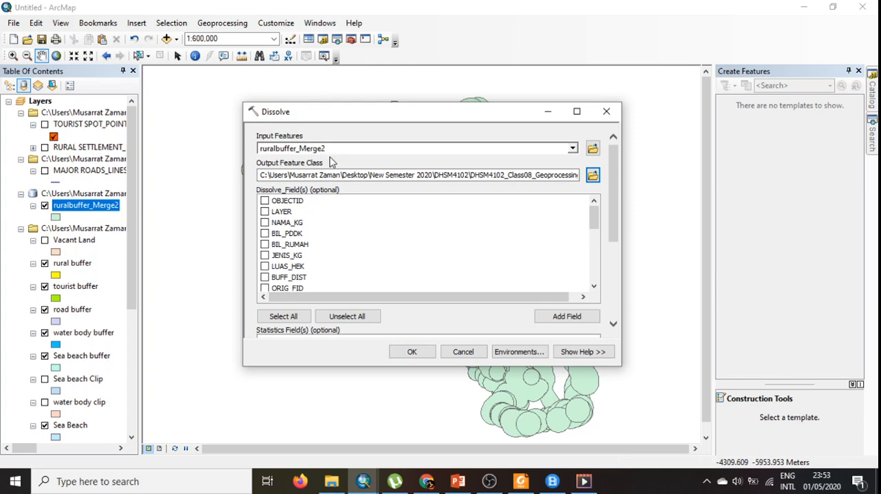
{"action": "left_click", "coordinate": [412, 352]}
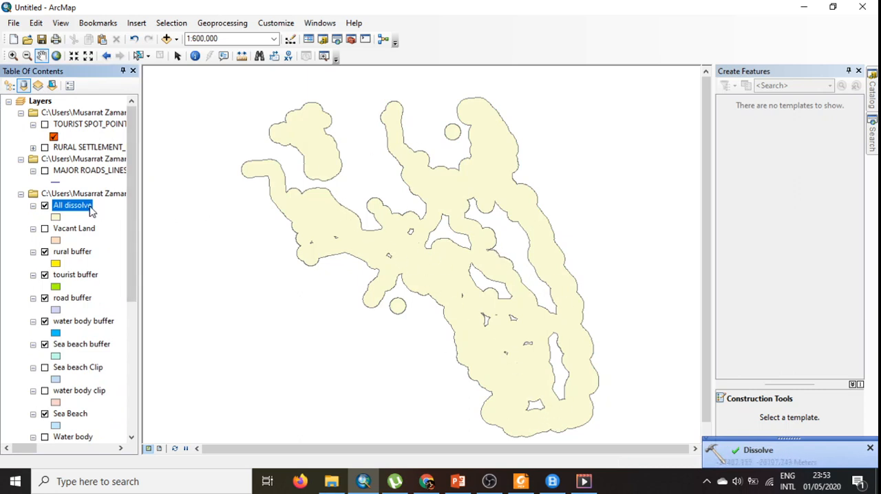
- Check the All dissolve layer's attribute table and close it
{"action": "right_click", "coordinate": [91, 209]}
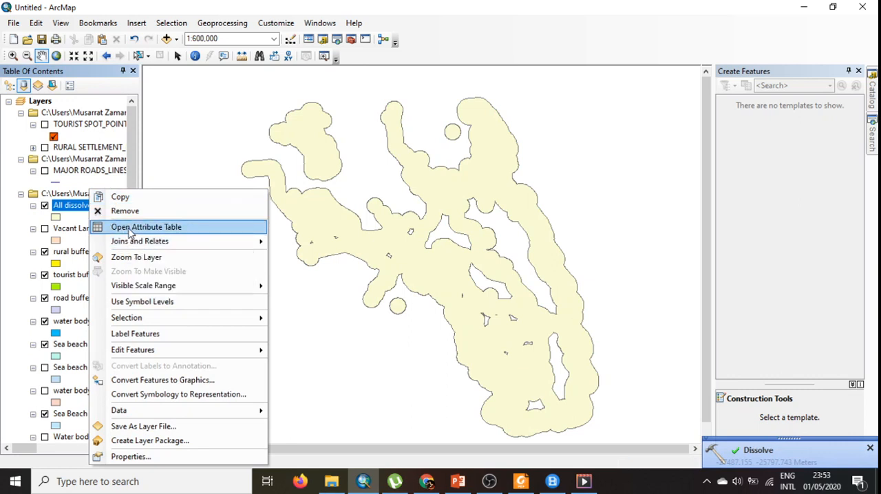
{"action": "left_click", "coordinate": [129, 231]}
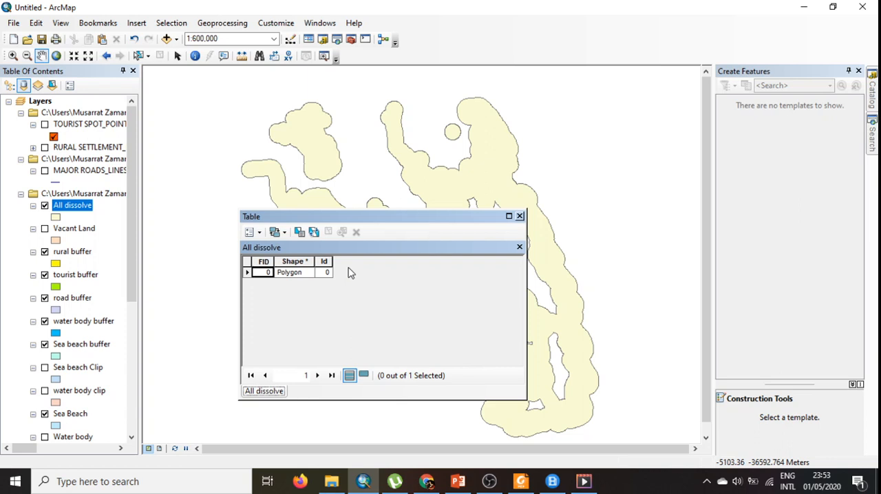
{"action": "left_click", "coordinate": [520, 216]}
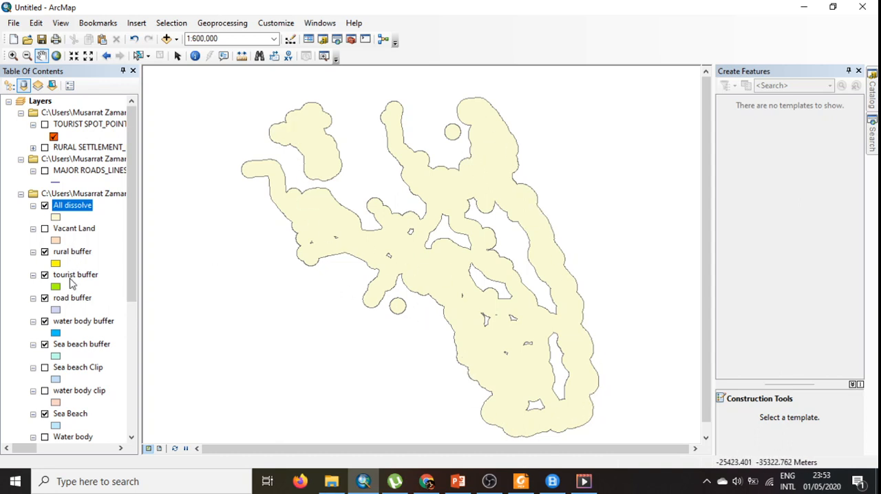
- Replace the Vacant Land layer by removing it and adding Vacant land_selection 2.lyr from the 01 Physical Planning folder
{"action": "left_click", "coordinate": [45, 229]}
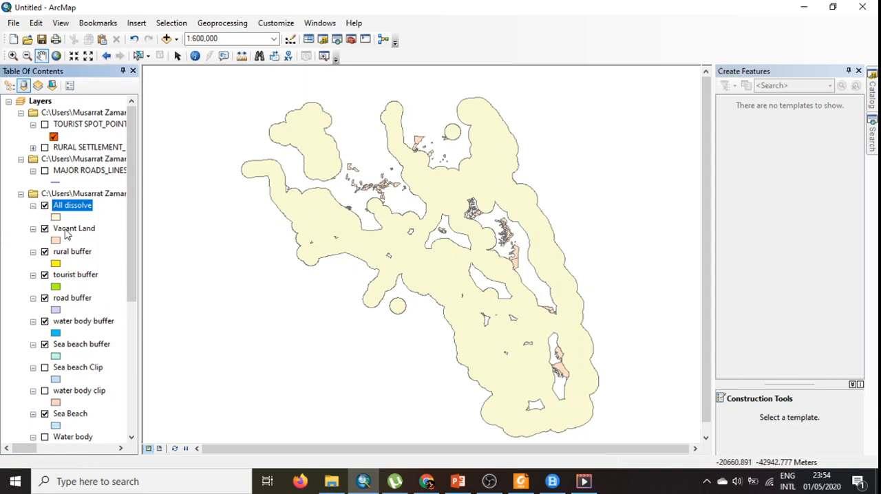
{"action": "right_click", "coordinate": [67, 235]}
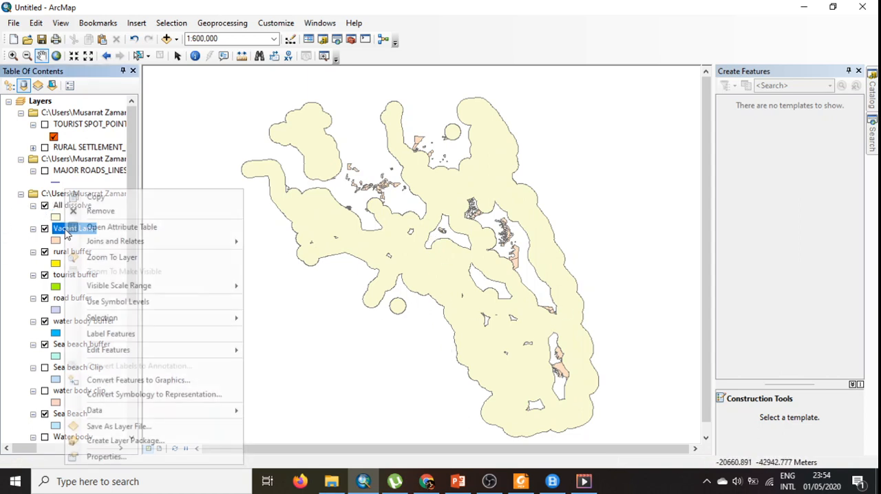
{"action": "left_click", "coordinate": [95, 212]}
{"action": "left_click", "coordinate": [166, 39]}
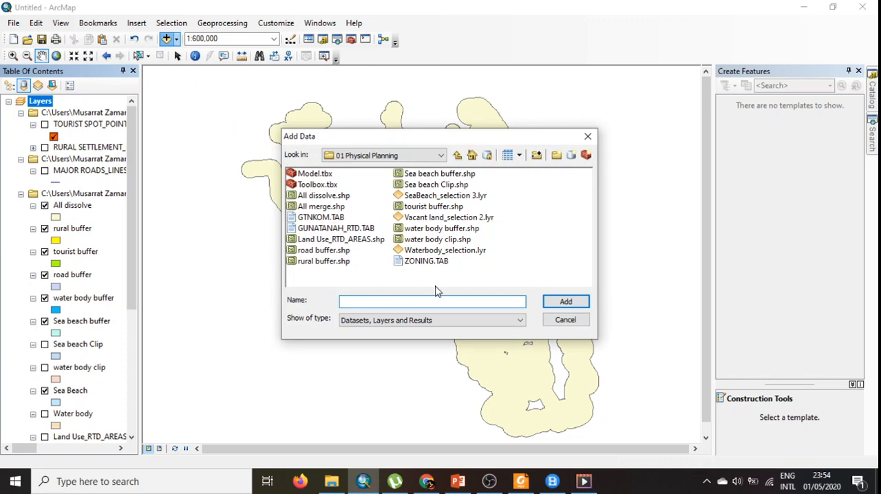
{"action": "left_click", "coordinate": [458, 219]}
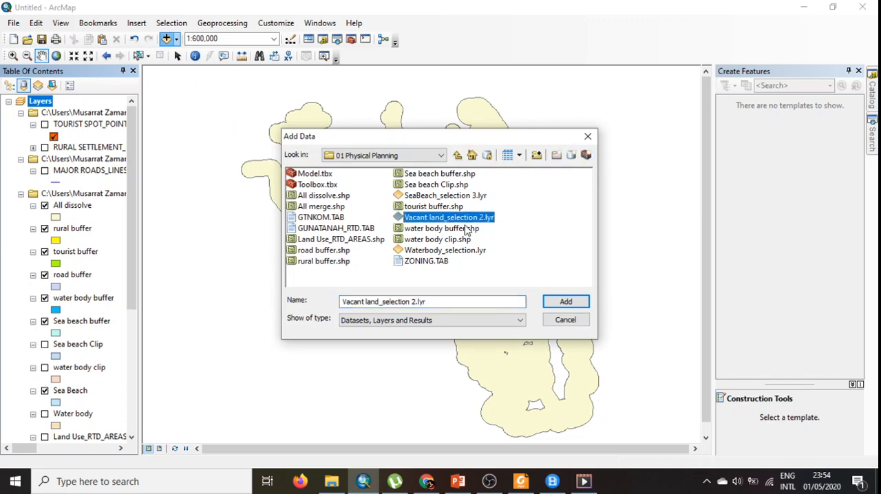
{"action": "left_click", "coordinate": [565, 302]}
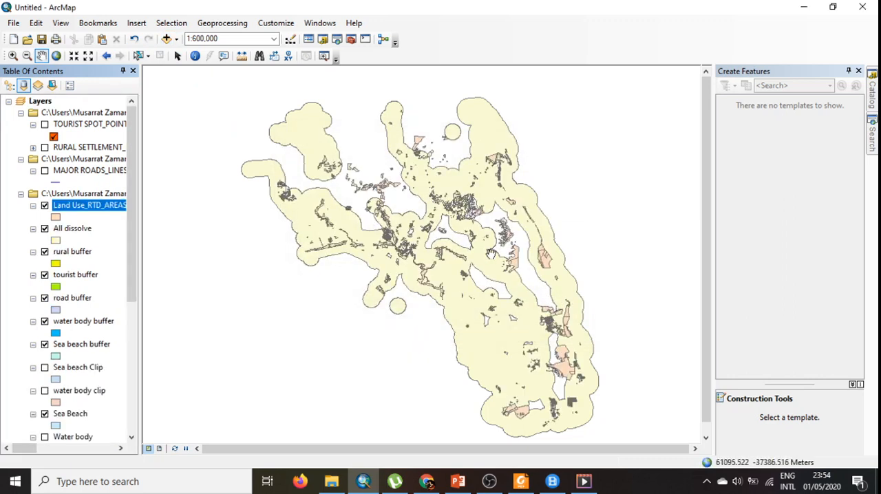
- Examine up close how the vacant land parcels lie inside and outside the dissolved buffer area
{"action": "scroll", "coordinate": [409, 190], "scroll_direction": "up", "scroll_amount": 4}
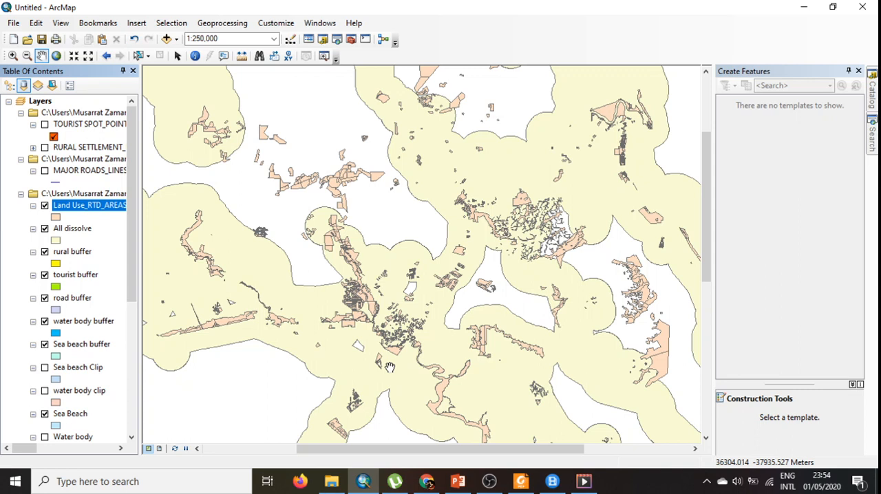
{"action": "left_click_drag", "start_coordinate": [389, 367], "coordinate": [390, 332]}
{"action": "scroll", "coordinate": [426, 150], "scroll_direction": "up", "scroll_amount": 1}
{"action": "scroll", "coordinate": [427, 150], "scroll_direction": "down", "scroll_amount": 4}
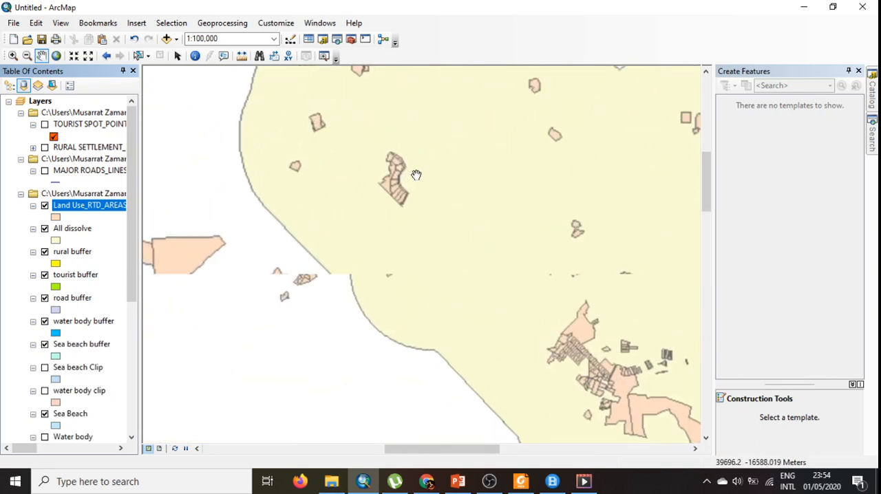
{"action": "scroll", "coordinate": [416, 175], "scroll_direction": "down", "scroll_amount": 1}
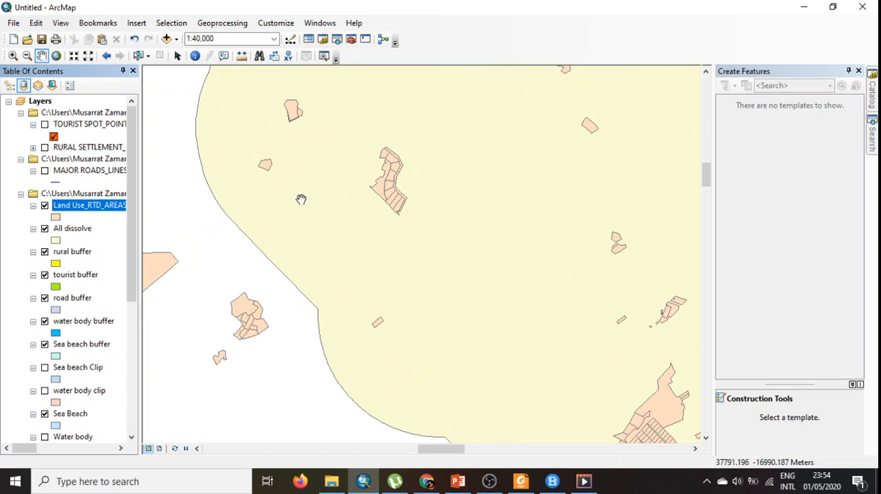
- Survey the spread of vacant land parcels against the dissolved buffer across the wider district
{"action": "scroll", "coordinate": [337, 234], "scroll_direction": "up", "scroll_amount": 2}
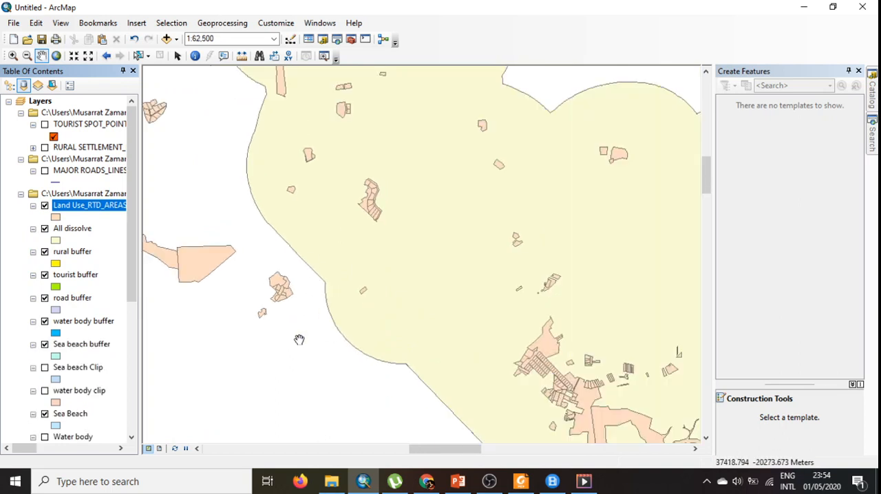
{"action": "left_click_drag", "start_coordinate": [298, 338], "coordinate": [384, 285]}
{"action": "scroll", "coordinate": [384, 289], "scroll_direction": "down", "scroll_amount": 1}
{"action": "scroll", "coordinate": [383, 292], "scroll_direction": "up", "scroll_amount": 6}
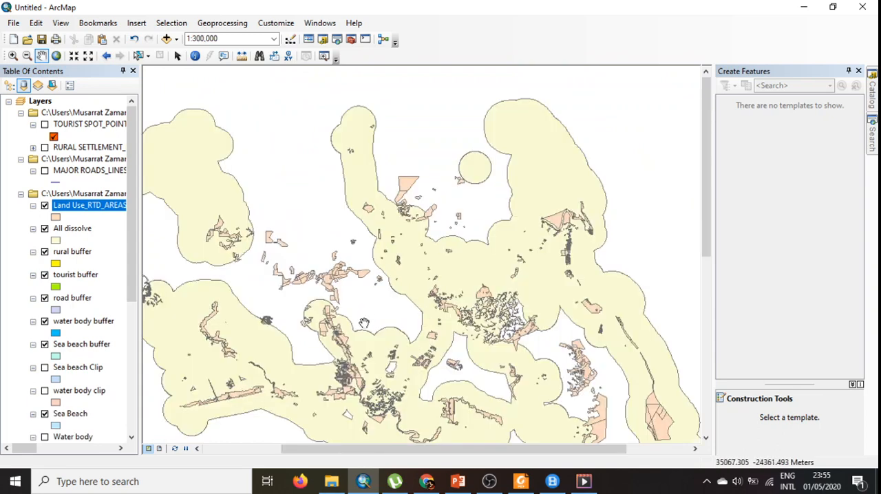
{"action": "left_click_drag", "start_coordinate": [368, 319], "coordinate": [393, 195]}
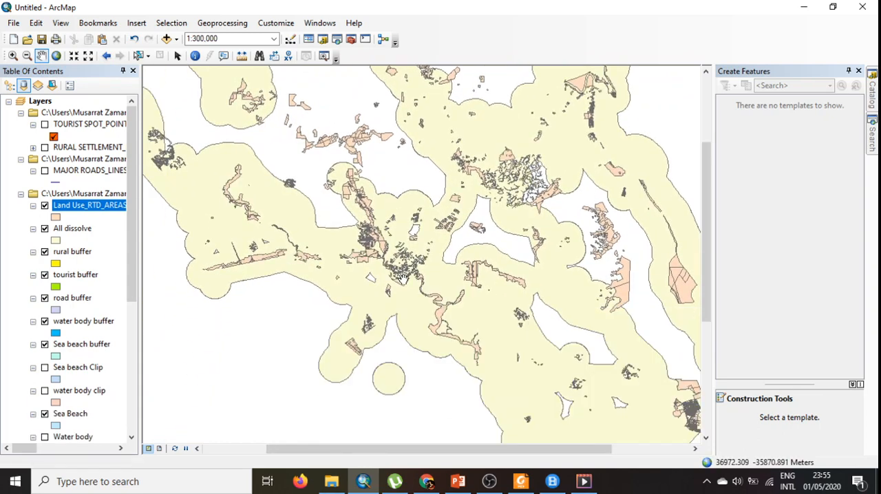
{"action": "scroll", "coordinate": [405, 279], "scroll_direction": "up", "scroll_amount": 3}
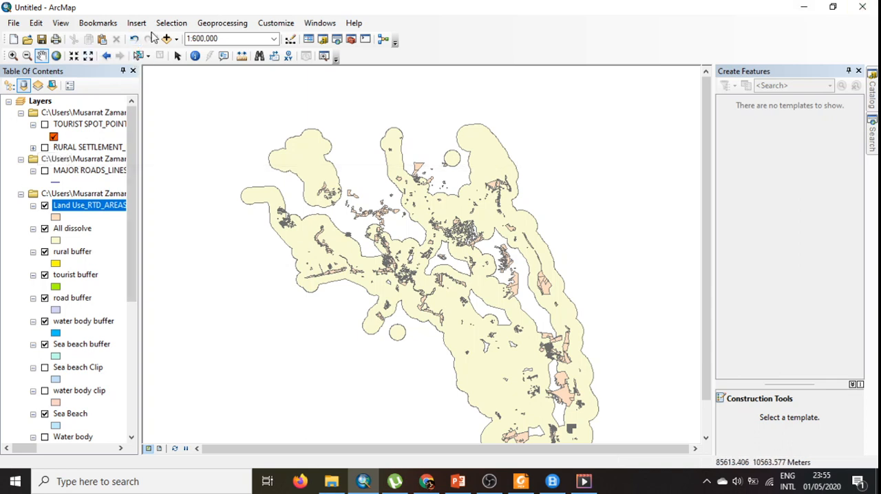
- Start a Select By Attributes query on the Land Use_RTD_AREAS selection 2 layer
{"action": "left_click", "coordinate": [172, 24]}
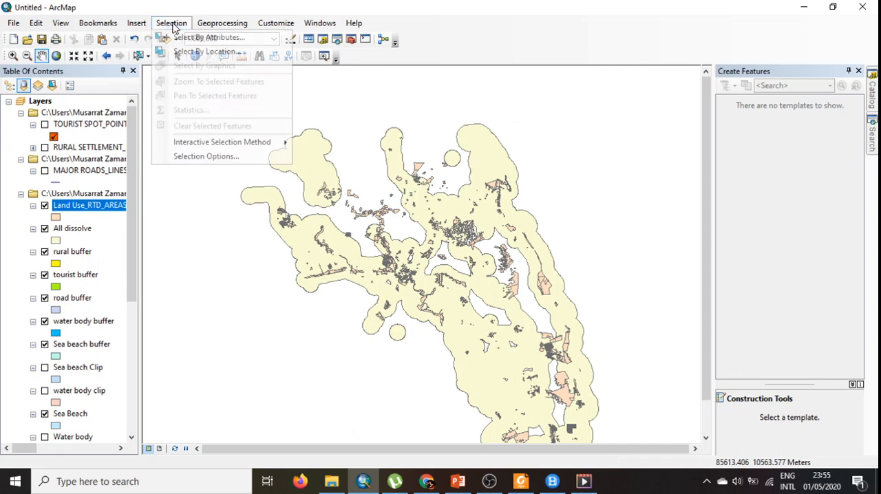
{"action": "left_click", "coordinate": [91, 212]}
{"action": "left_click", "coordinate": [172, 23]}
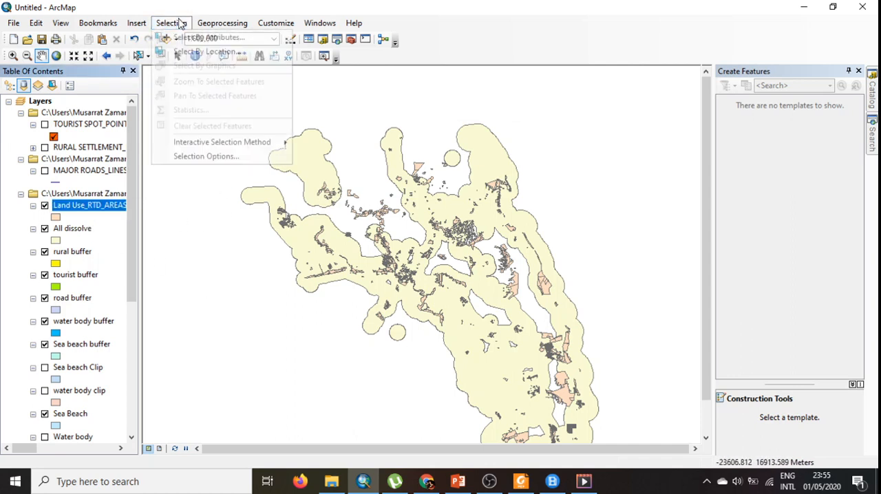
{"action": "left_click", "coordinate": [183, 36]}
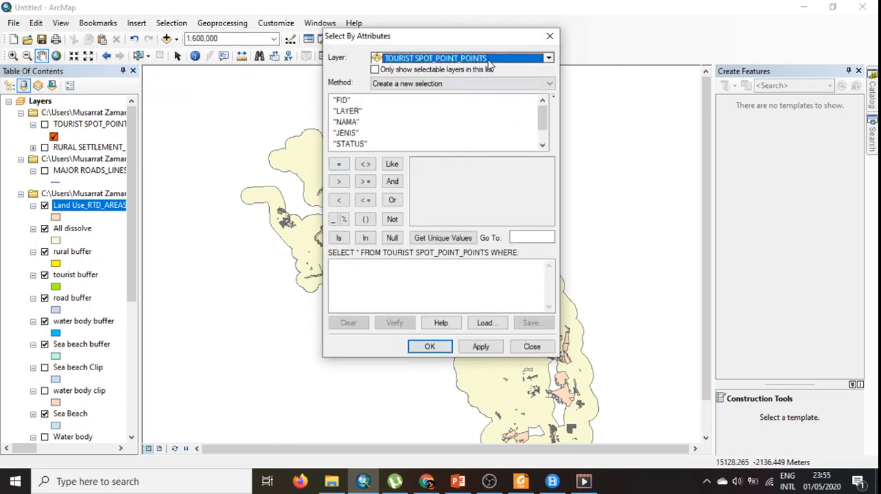
{"action": "left_click", "coordinate": [512, 61]}
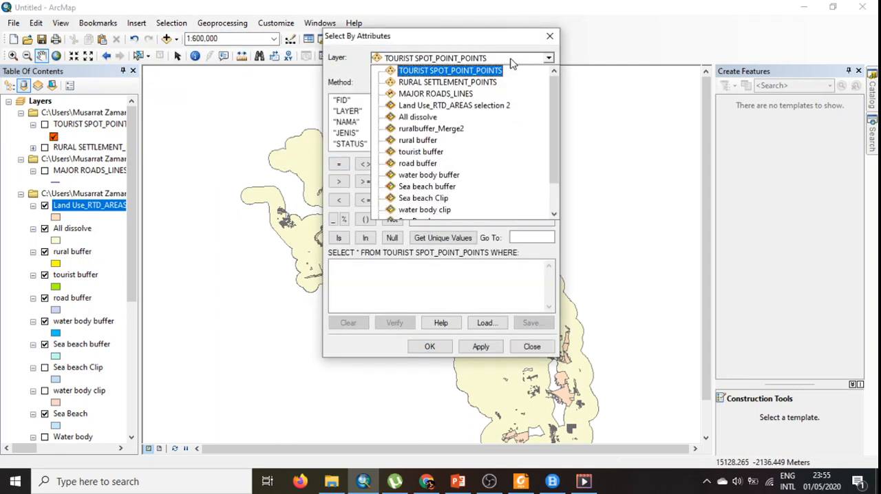
{"action": "left_click", "coordinate": [504, 112]}
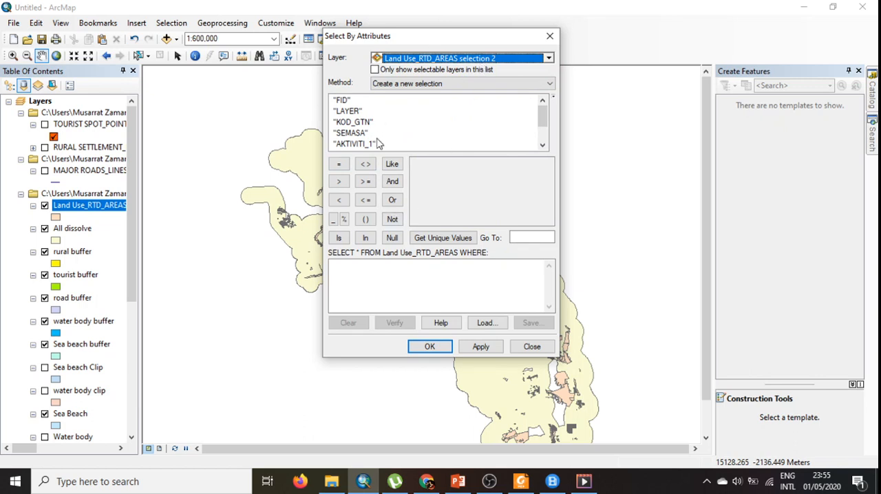
- Build the query "LUAS_HEK" >= 1 from the field and its unique values, and apply it as a new selection
{"action": "scroll", "coordinate": [383, 136], "scroll_direction": "down", "scroll_amount": 1}
{"action": "scroll", "coordinate": [382, 137], "scroll_direction": "up", "scroll_amount": 1}
{"action": "scroll", "coordinate": [383, 136], "scroll_direction": "down", "scroll_amount": 1}
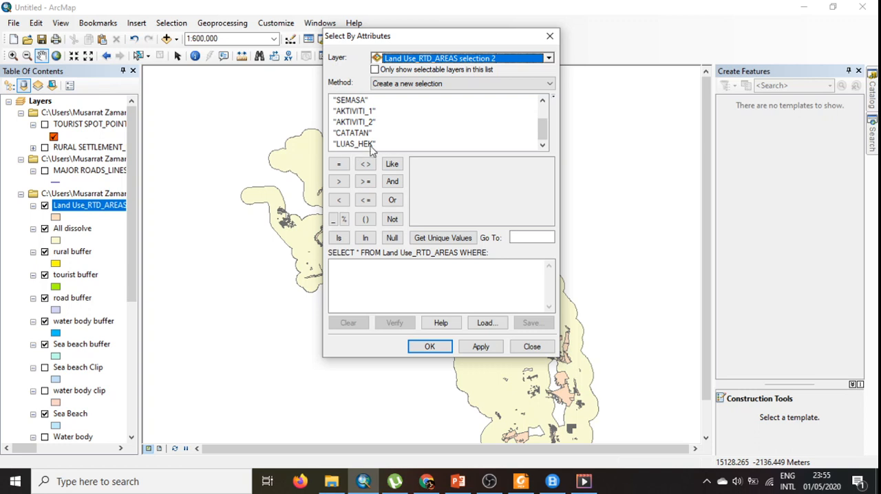
{"action": "double_click", "coordinate": [348, 146]}
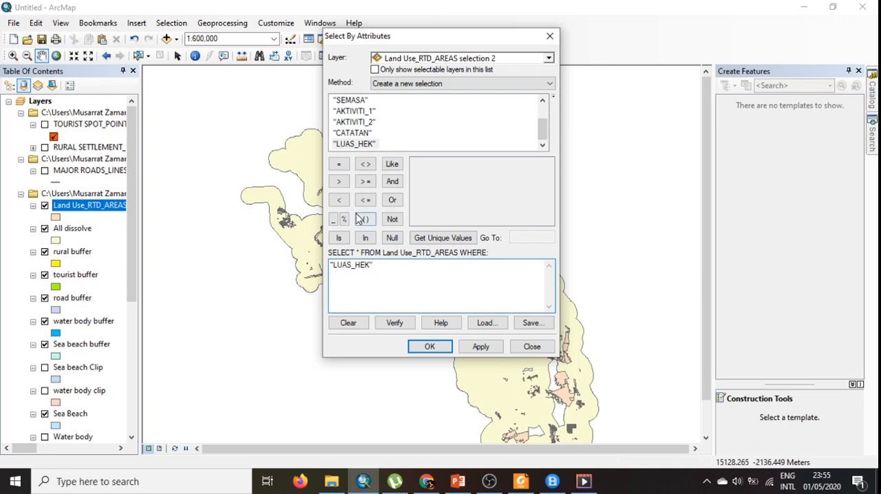
{"action": "left_click", "coordinate": [369, 185]}
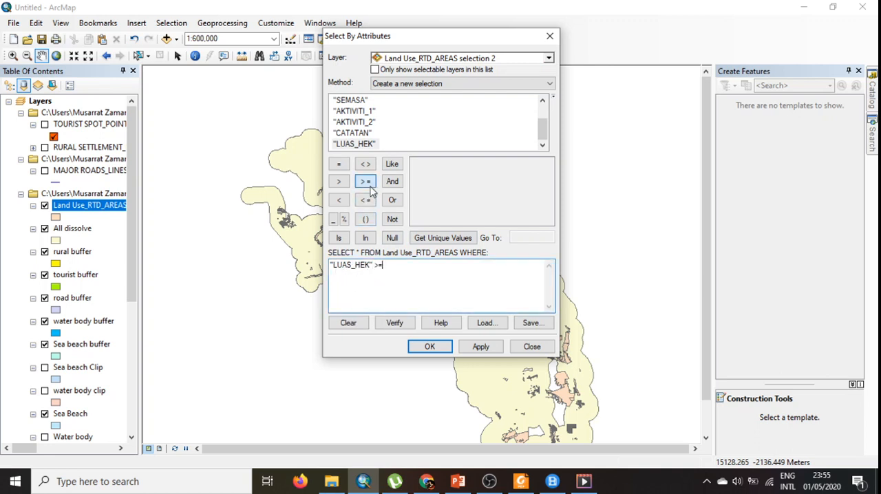
{"action": "left_click", "coordinate": [444, 238]}
{"action": "scroll", "coordinate": [449, 211], "scroll_direction": "down", "scroll_amount": 2}
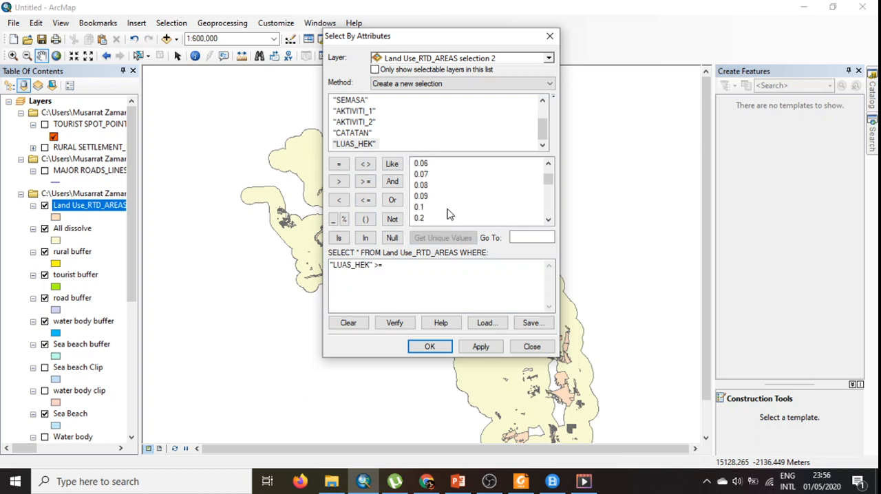
{"action": "scroll", "coordinate": [447, 214], "scroll_direction": "down", "scroll_amount": 3}
{"action": "double_click", "coordinate": [417, 208]}
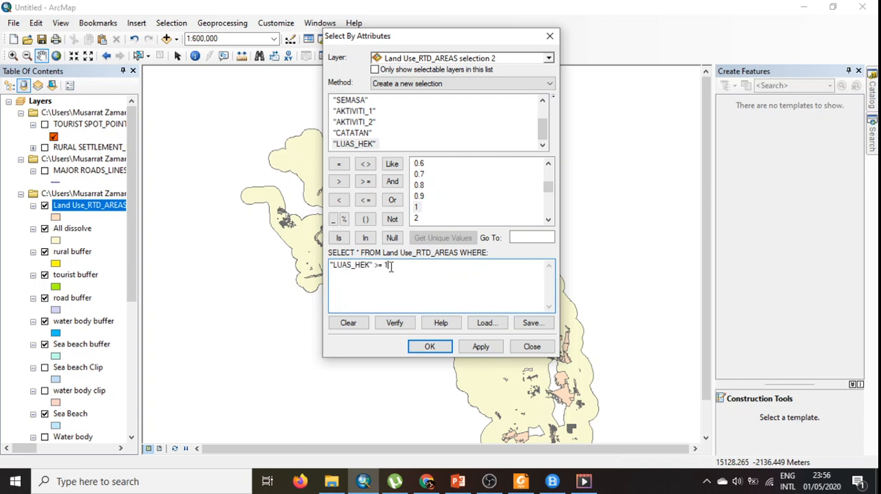
{"action": "left_click", "coordinate": [431, 348]}
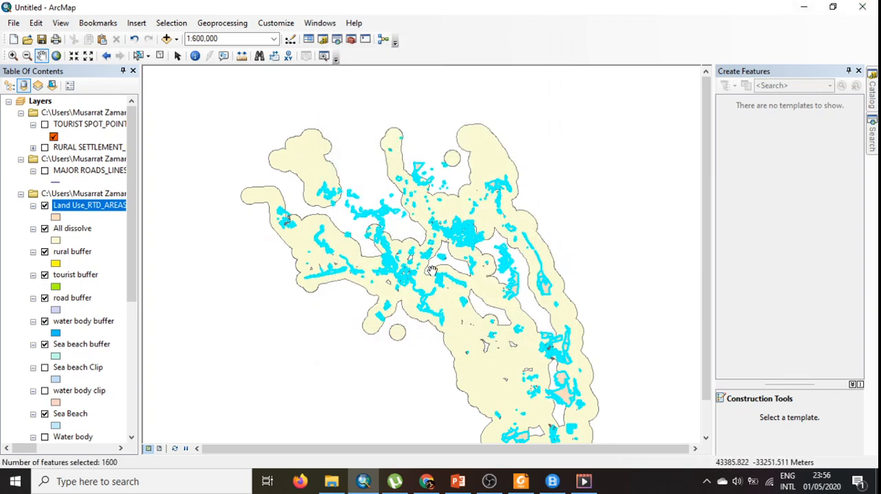
- Create a new layer from the selected vacant land parcels of the Land Use_RTD_AREAS selection 2 layer
{"action": "scroll", "coordinate": [431, 270], "scroll_direction": "up", "scroll_amount": 3}
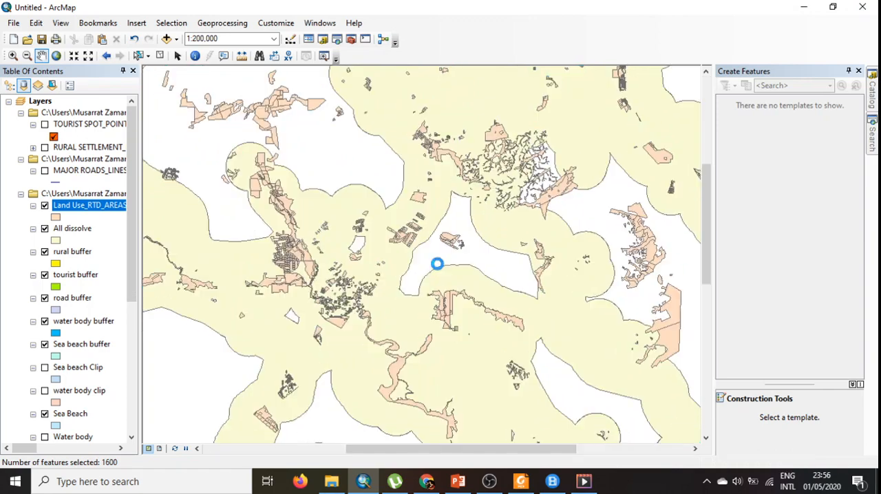
{"action": "scroll", "coordinate": [436, 265], "scroll_direction": "down", "scroll_amount": 2}
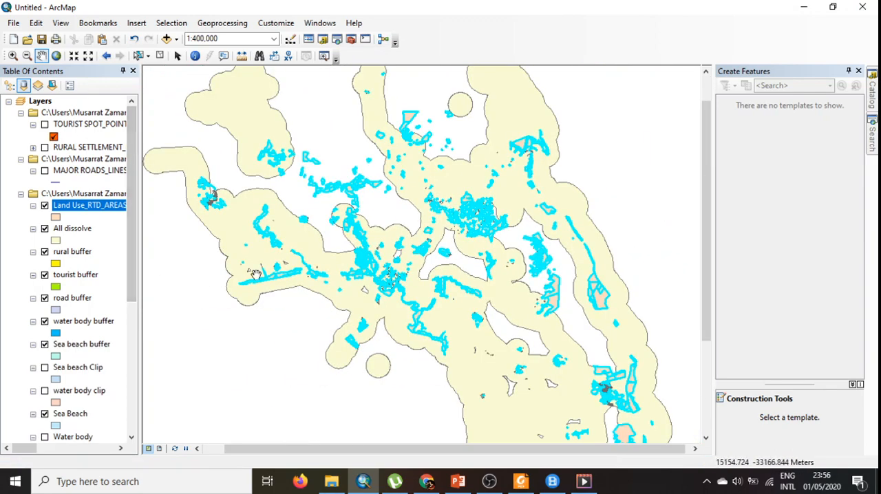
{"action": "right_click", "coordinate": [103, 205]}
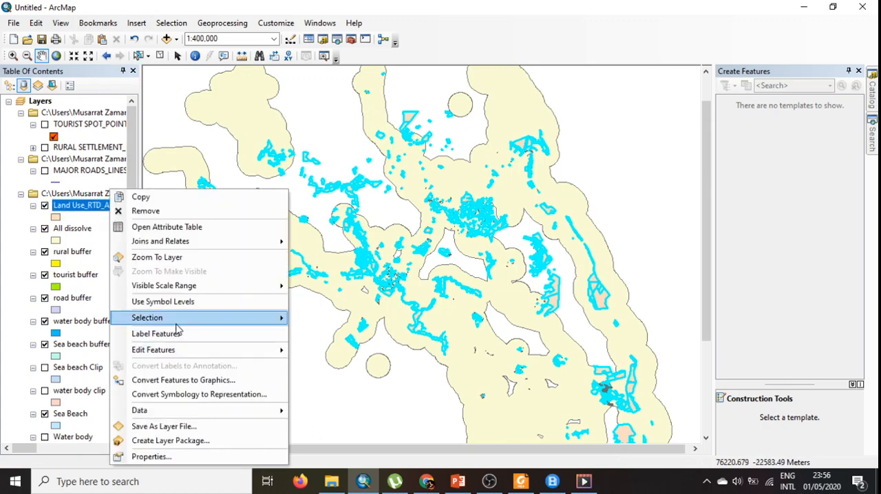
{"action": "mouse_move", "coordinate": [196, 317]}
{"action": "left_click", "coordinate": [337, 437]}
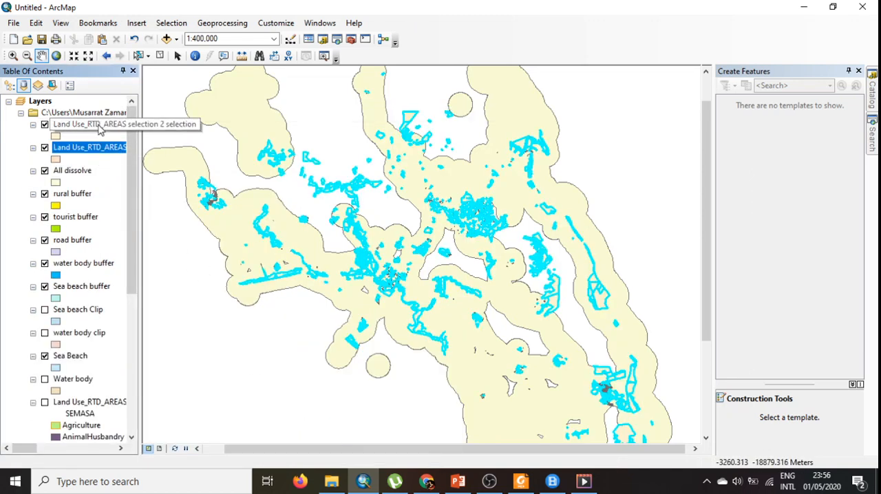
- Save the new selection layer as the layer file potential vacant land.lyr in the 01 Physical Planning folder
{"action": "right_click", "coordinate": [101, 129]}
{"action": "left_click", "coordinate": [197, 363]}
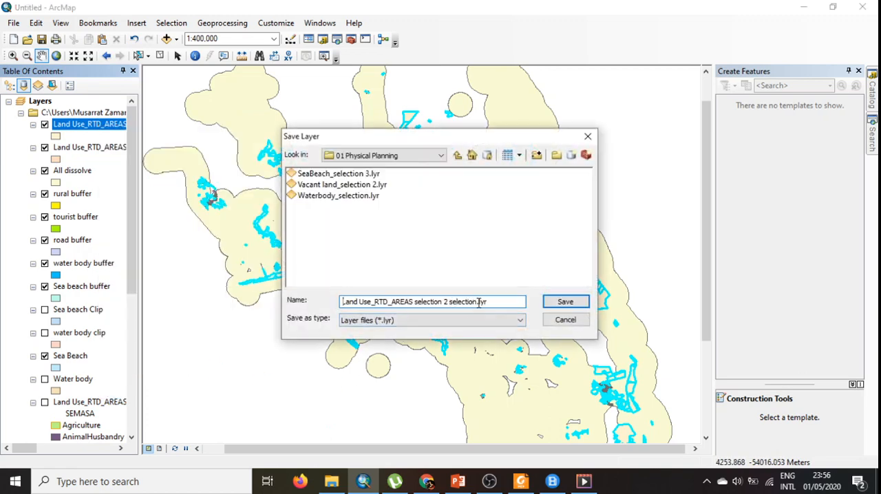
{"action": "left_click_drag", "start_coordinate": [475, 303], "coordinate": [343, 314]}
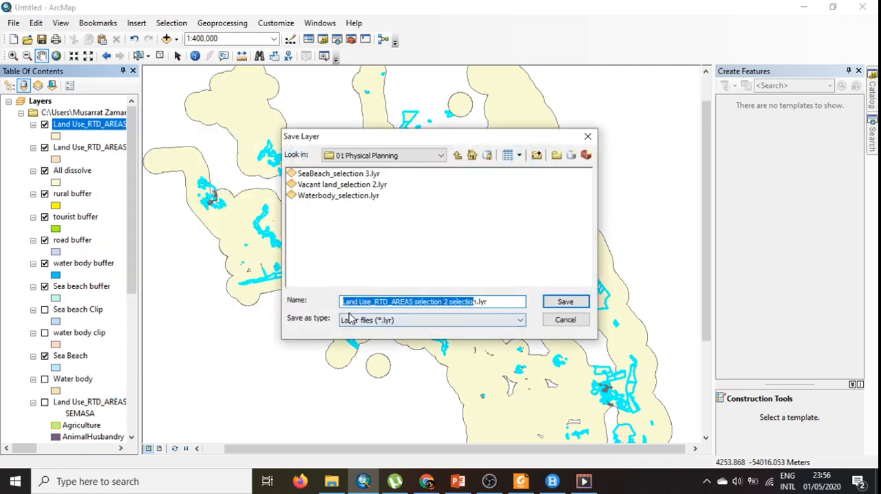
{"action": "key", "text": "BackSpace"}
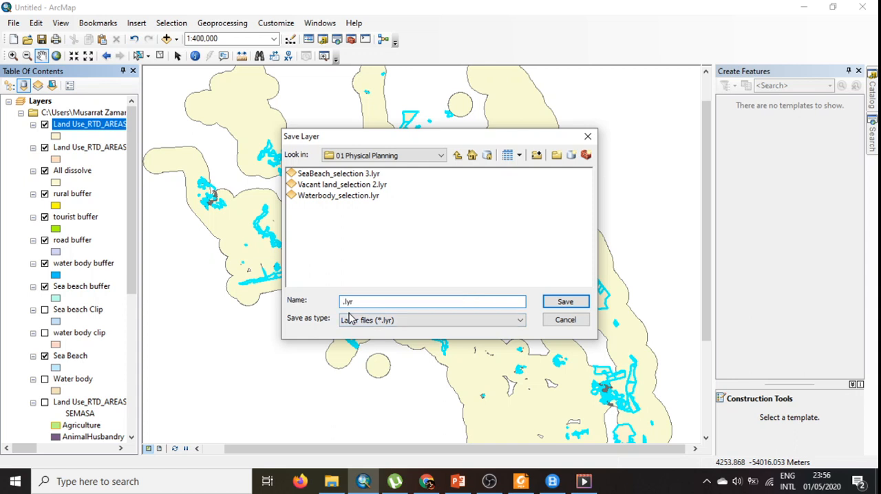
{"action": "type", "text": "potential vacant land"}
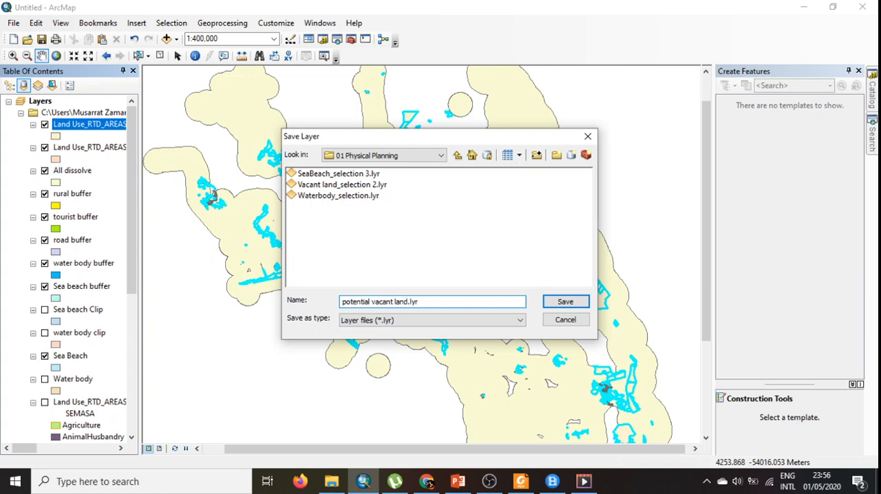
{"action": "key", "text": "Return"}
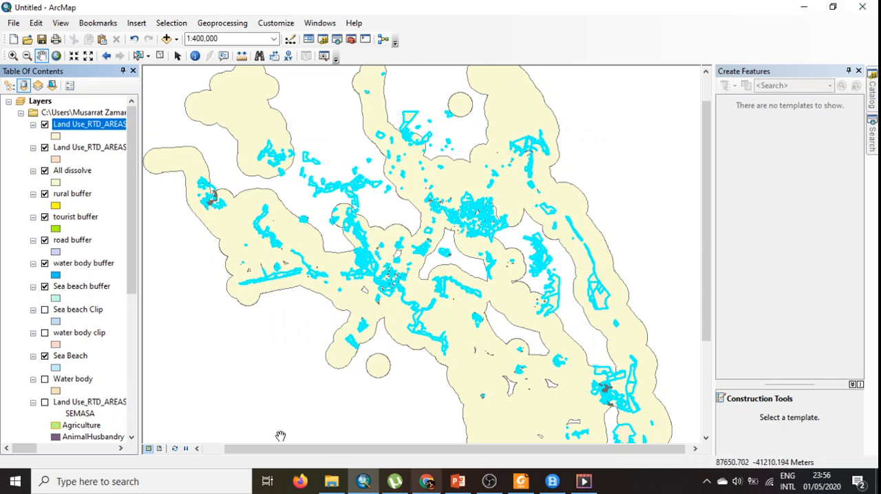
- Replace the temporary selection layer by removing it and adding potential vacant land.lyr from the 01 Physical Planning folder
{"action": "left_click", "coordinate": [45, 125]}
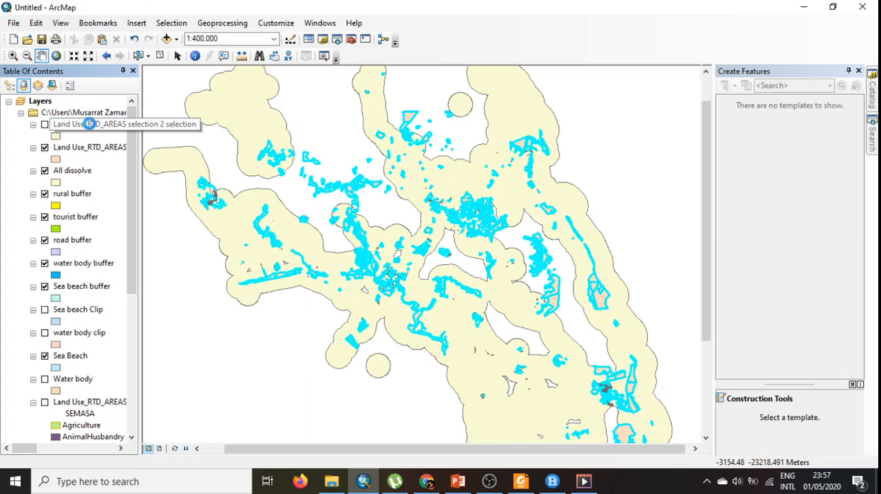
{"action": "right_click", "coordinate": [91, 129]}
{"action": "left_click", "coordinate": [136, 145]}
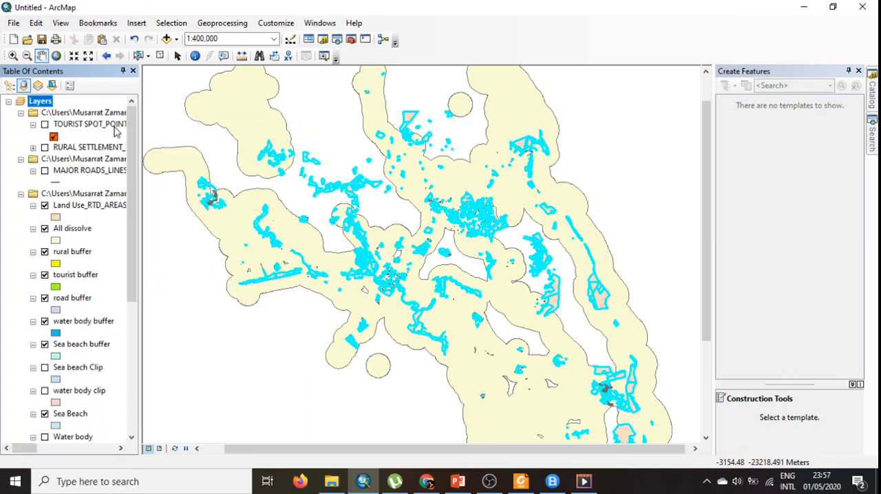
{"action": "left_click", "coordinate": [166, 39]}
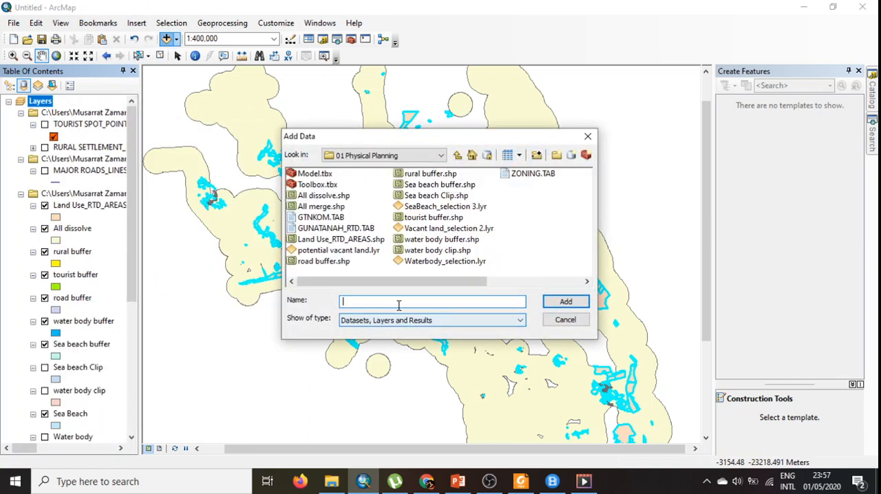
{"action": "left_click", "coordinate": [345, 250]}
{"action": "left_click", "coordinate": [566, 302]}
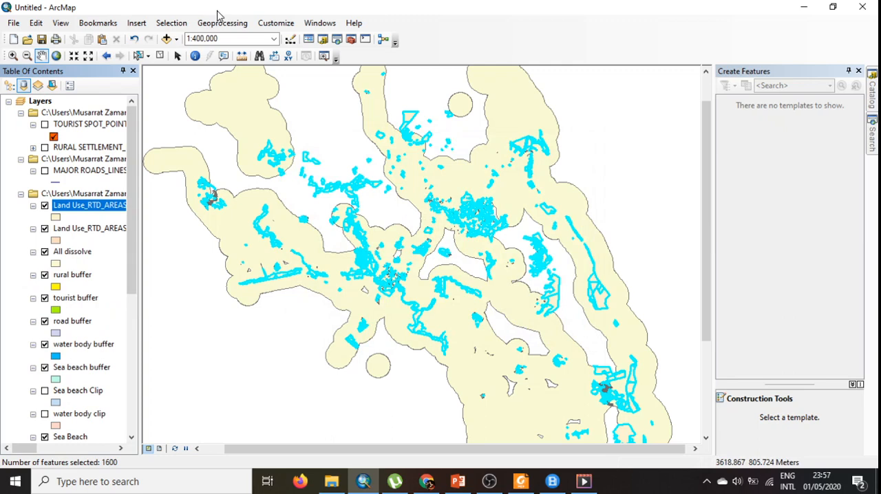
- Clear the selected features and give the newly added potential vacant land layer an orange fill
{"action": "left_click", "coordinate": [171, 23]}
{"action": "left_click", "coordinate": [197, 126]}
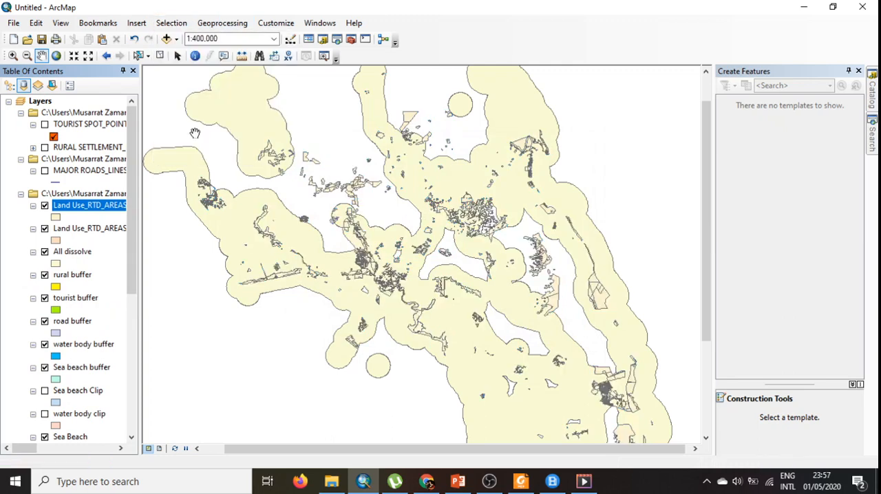
{"action": "left_click", "coordinate": [56, 218]}
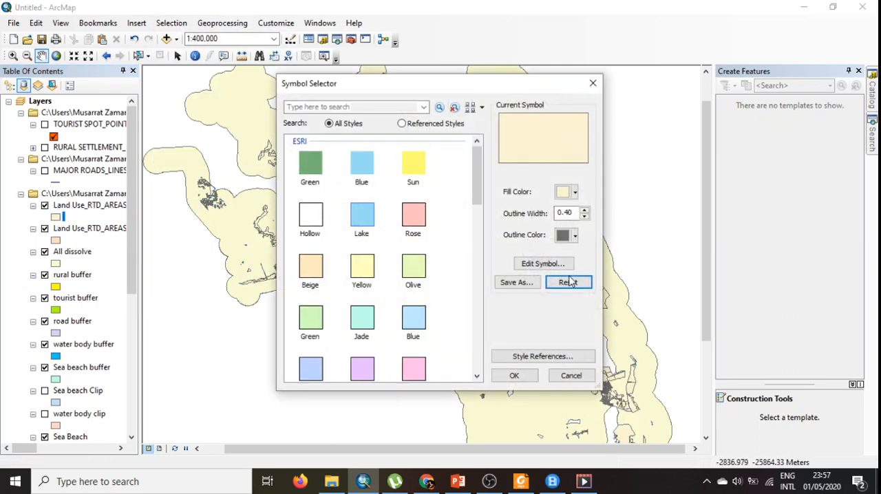
{"action": "left_click", "coordinate": [575, 193]}
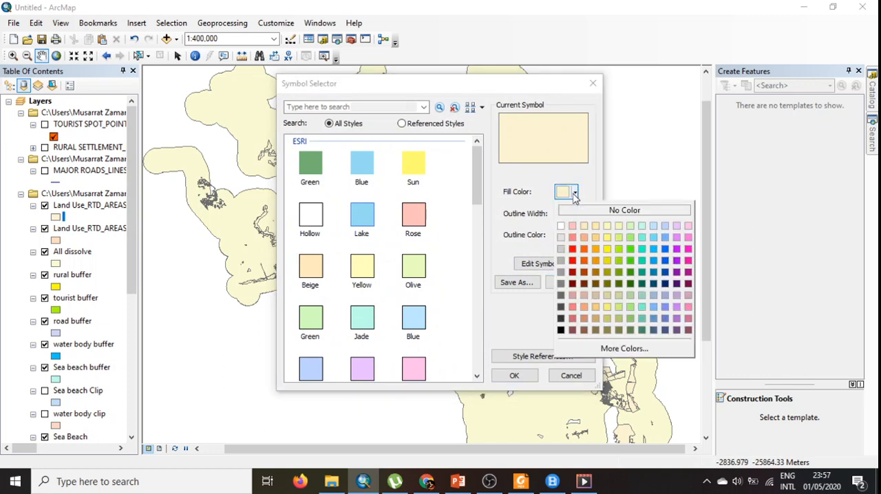
{"action": "left_click", "coordinate": [679, 238]}
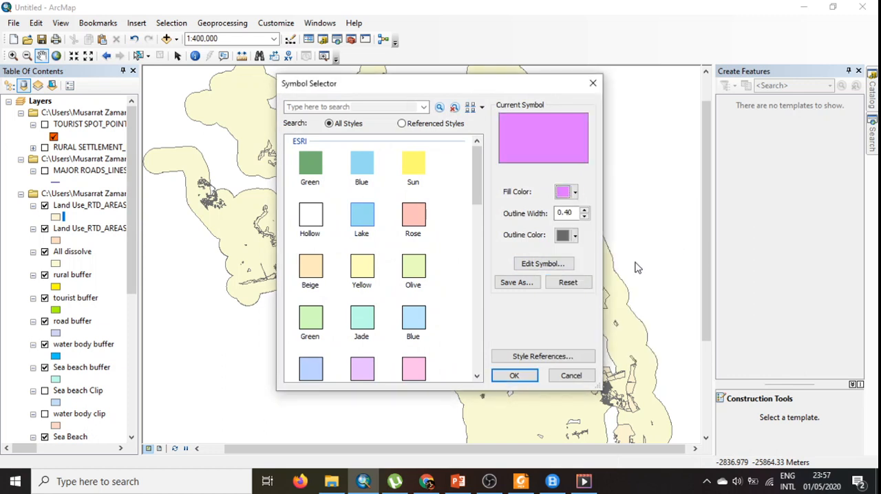
{"action": "left_click", "coordinate": [568, 193]}
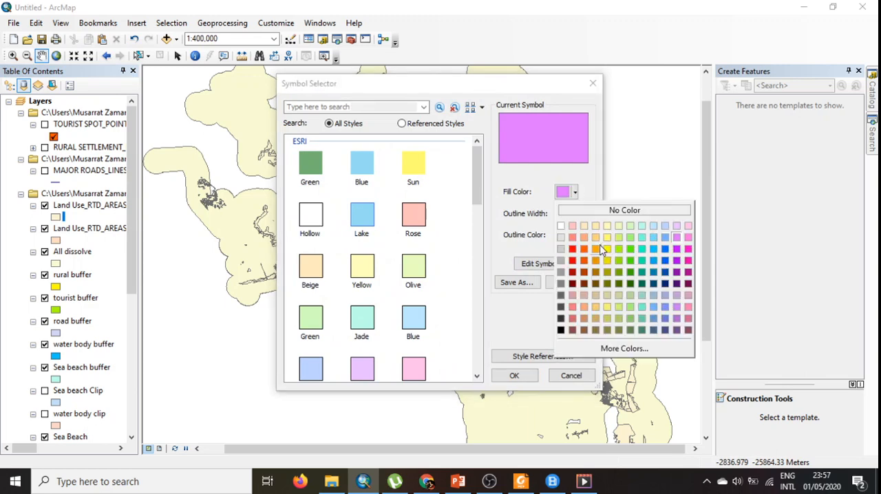
{"action": "left_click", "coordinate": [596, 249]}
{"action": "left_click", "coordinate": [515, 375]}
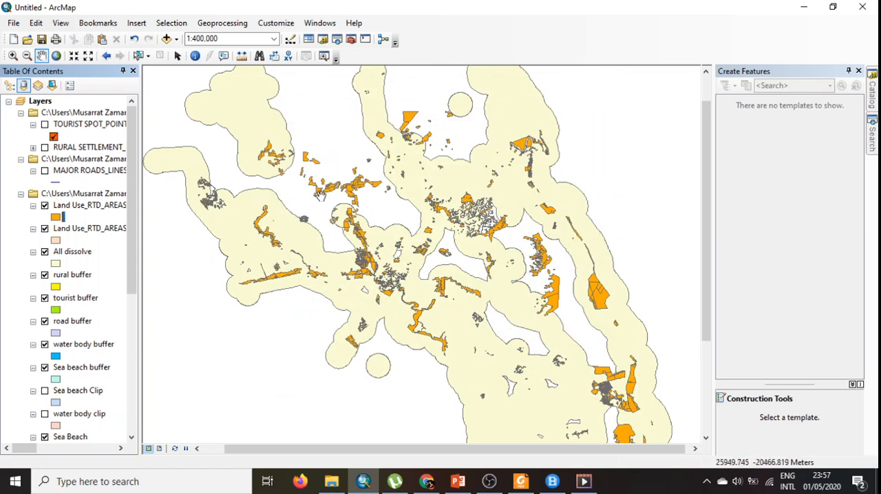
- Examine how the orange potential vacant land parcels lie relative to the dissolved buffer area
{"action": "scroll", "coordinate": [298, 187], "scroll_direction": "up", "scroll_amount": 2}
{"action": "scroll", "coordinate": [297, 187], "scroll_direction": "up", "scroll_amount": 2}
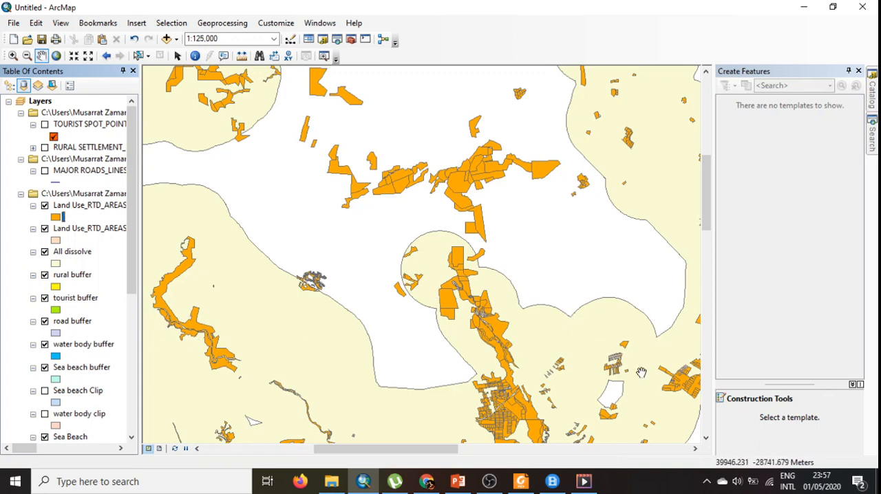
{"action": "scroll", "coordinate": [642, 372], "scroll_direction": "down", "scroll_amount": 2}
{"action": "scroll", "coordinate": [642, 374], "scroll_direction": "down", "scroll_amount": 3}
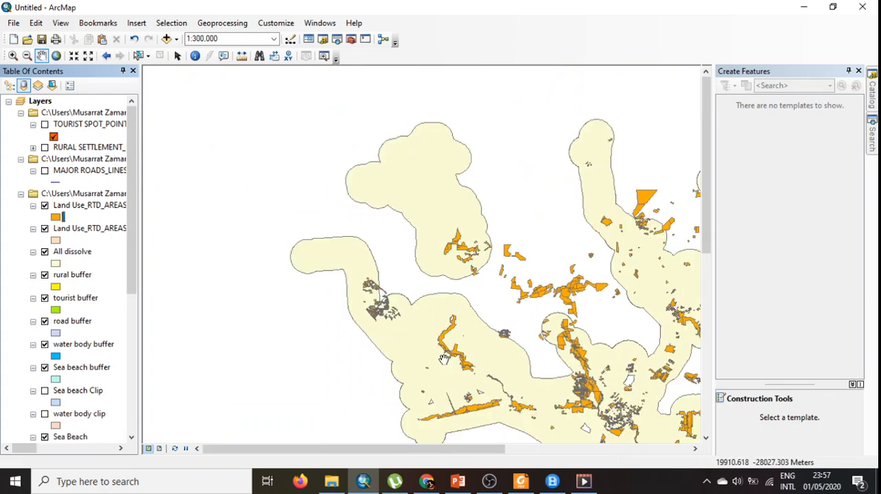
- Check the LUAS_HEK area values in the attribute table of the orange vacant land selection layer
{"action": "right_click", "coordinate": [111, 206]}
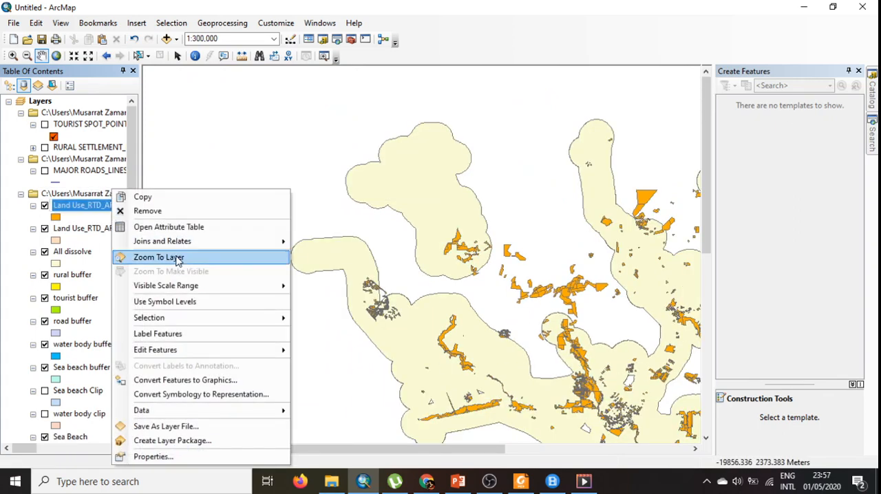
{"action": "left_click", "coordinate": [167, 227]}
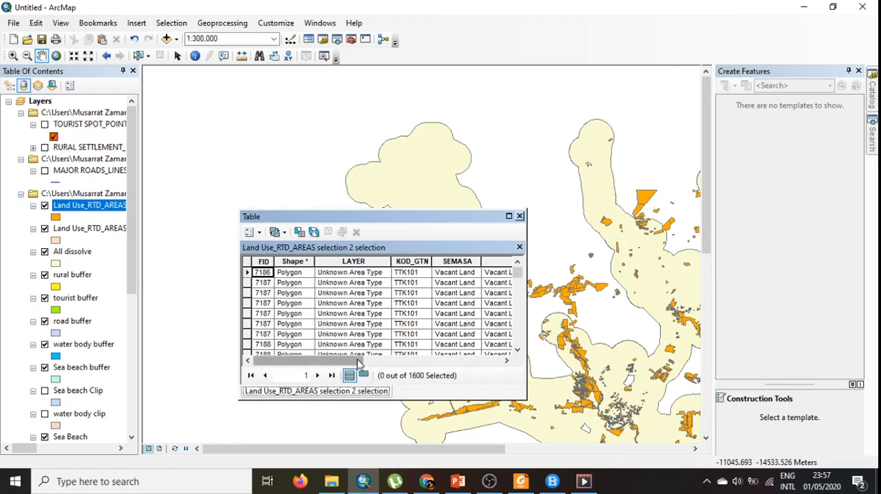
{"action": "left_click_drag", "start_coordinate": [357, 360], "coordinate": [495, 360]}
{"action": "scroll", "coordinate": [474, 285], "scroll_direction": "down", "scroll_amount": 8}
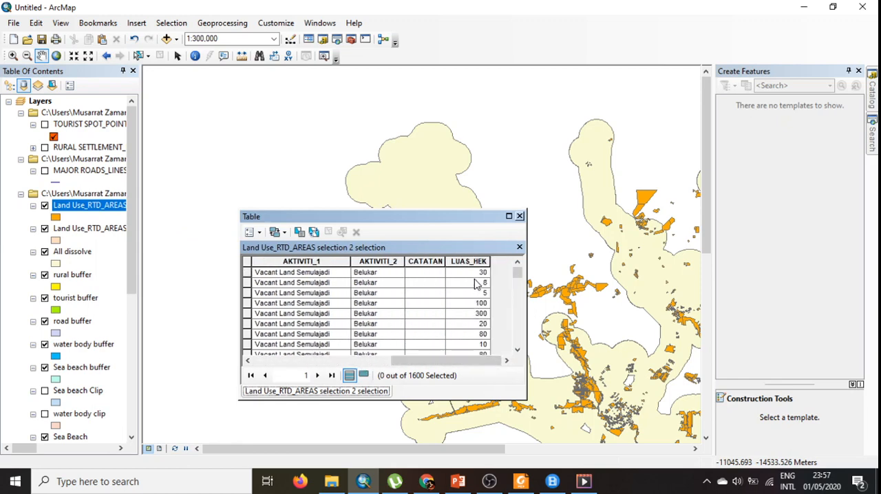
{"action": "scroll", "coordinate": [474, 329], "scroll_direction": "down", "scroll_amount": 10}
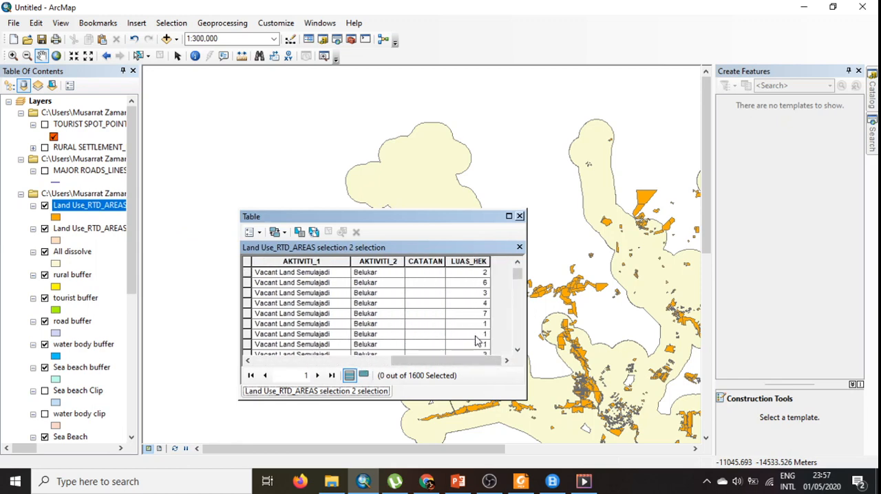
{"action": "scroll", "coordinate": [475, 340], "scroll_direction": "down", "scroll_amount": 5}
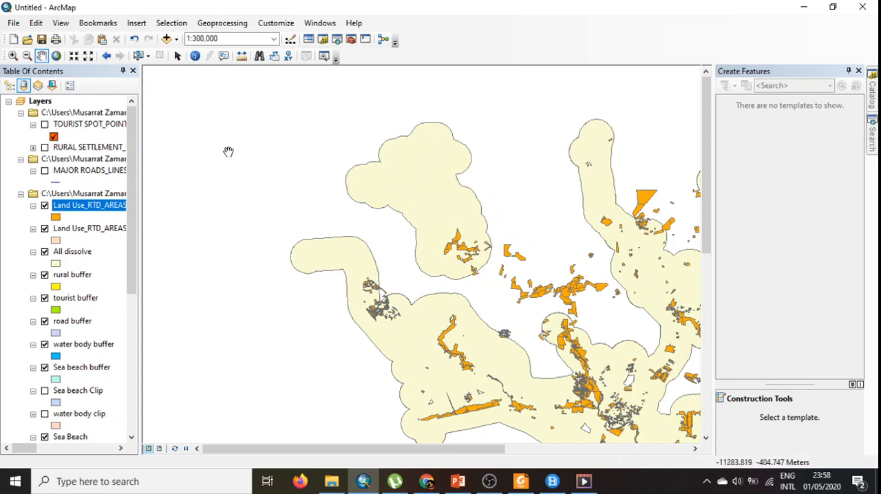
- Rename the orange Land Use_RTD_AREAS selection 2 selection layer as potential vacant land in its layer properties
{"action": "right_click", "coordinate": [75, 206]}
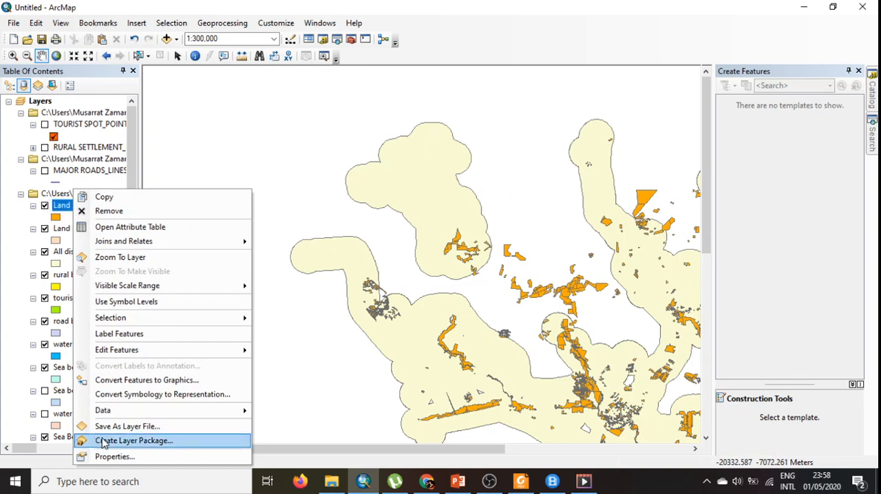
{"action": "left_click", "coordinate": [130, 460]}
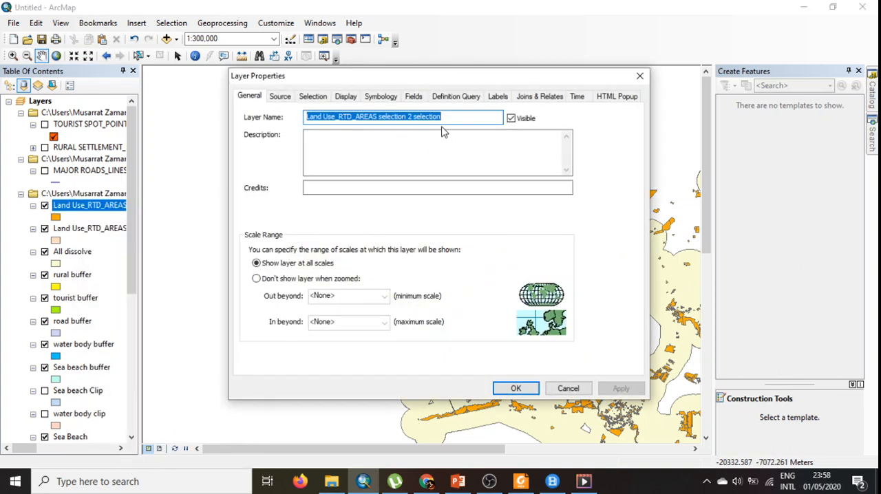
{"action": "type", "text": "potential vacant land"}
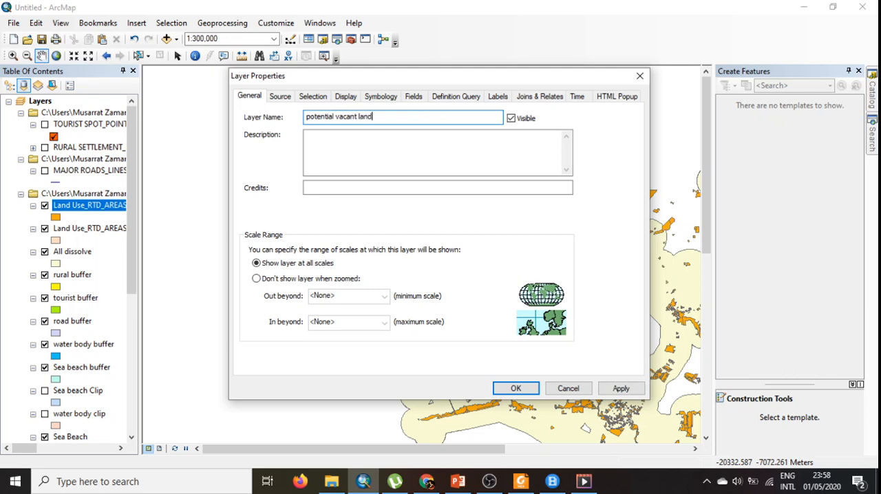
{"action": "key", "text": "Return"}
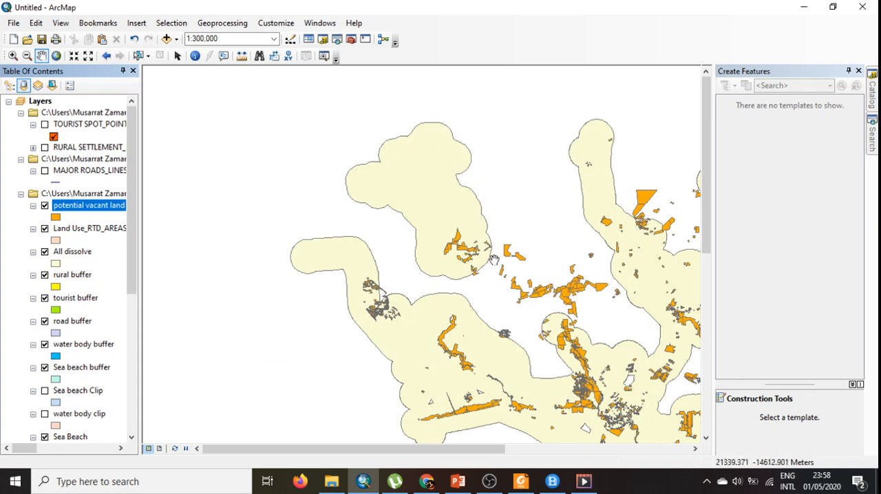
- Set up the Clip tool with All dissolve as the input features and potential vacant land as the clip features
{"action": "left_click_drag", "start_coordinate": [676, 398], "coordinate": [540, 293]}
{"action": "left_click_drag", "start_coordinate": [581, 344], "coordinate": [486, 285]}
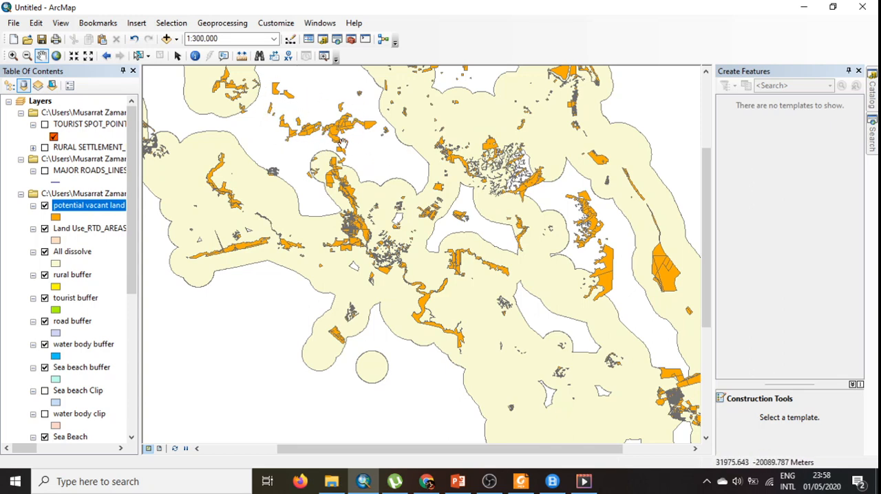
{"action": "left_click", "coordinate": [222, 22]}
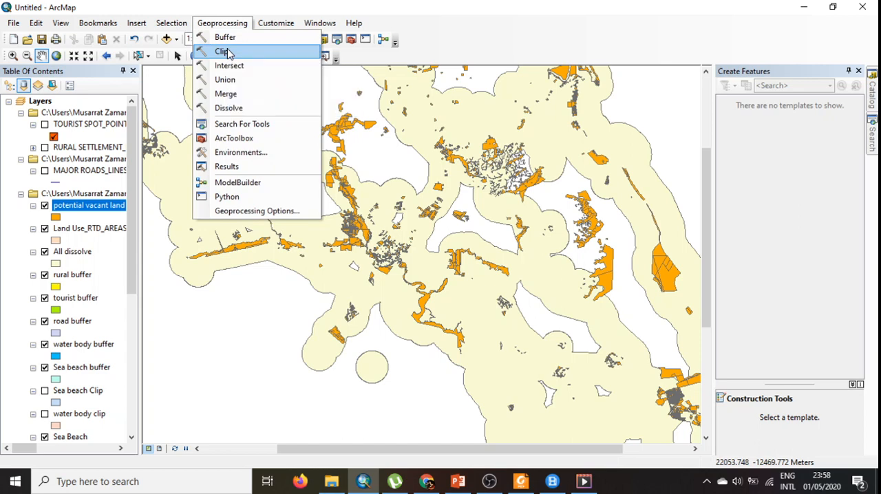
{"action": "left_click", "coordinate": [226, 53]}
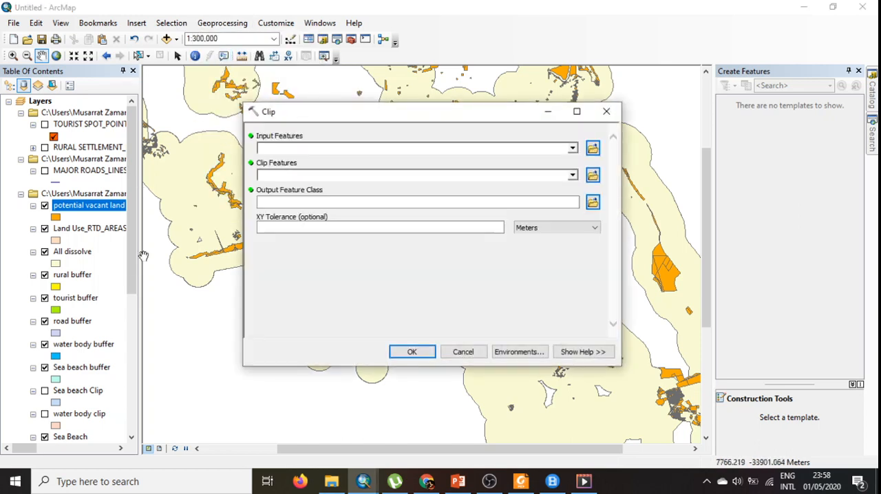
{"action": "left_click", "coordinate": [574, 151]}
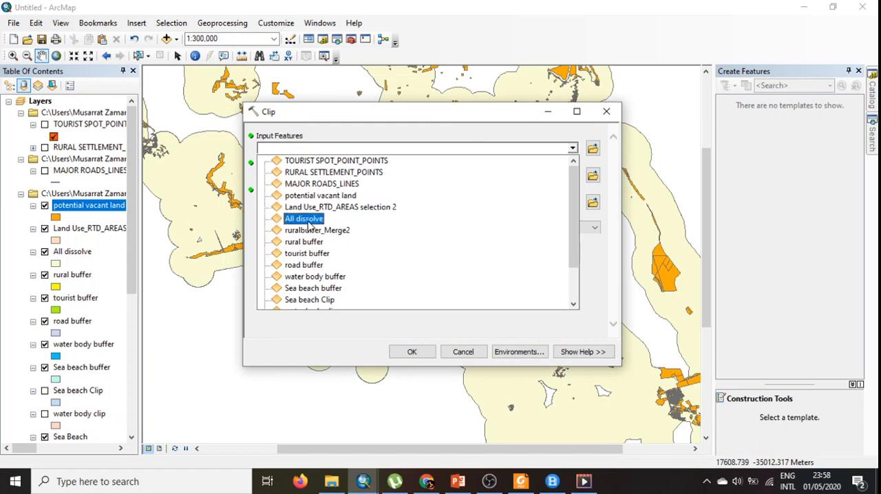
{"action": "left_click", "coordinate": [307, 220]}
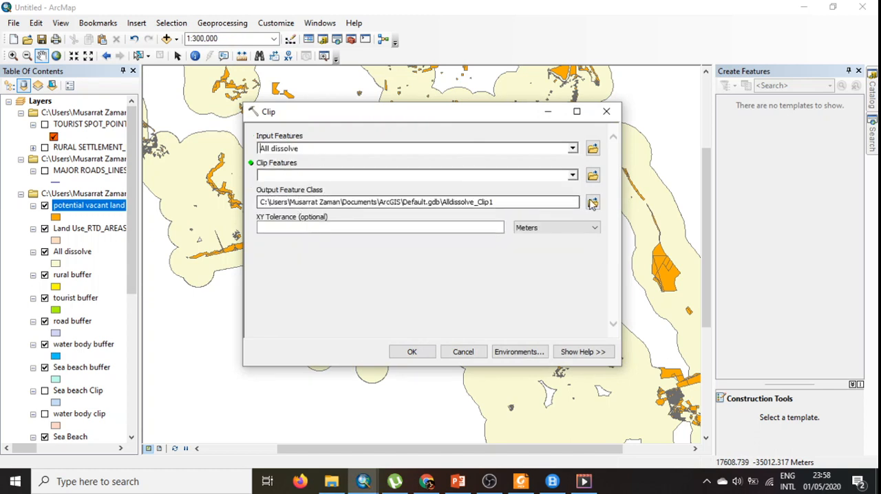
{"action": "left_click", "coordinate": [574, 176]}
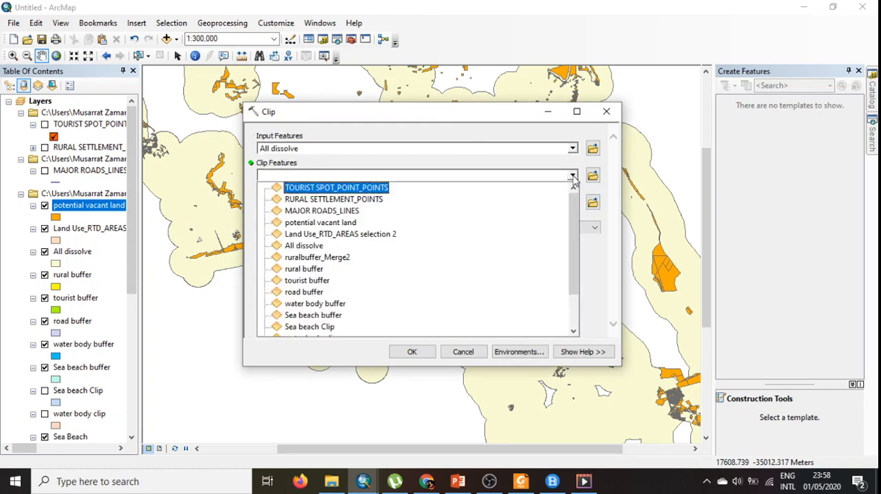
{"action": "left_click", "coordinate": [323, 222]}
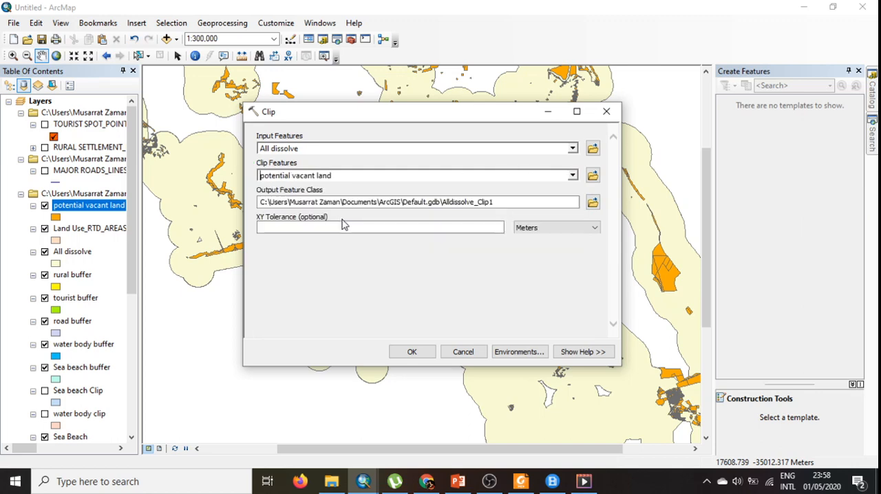
- Name the clip output Final selection in the 01 Physical Planning folder and run the clip
{"action": "left_click", "coordinate": [593, 202]}
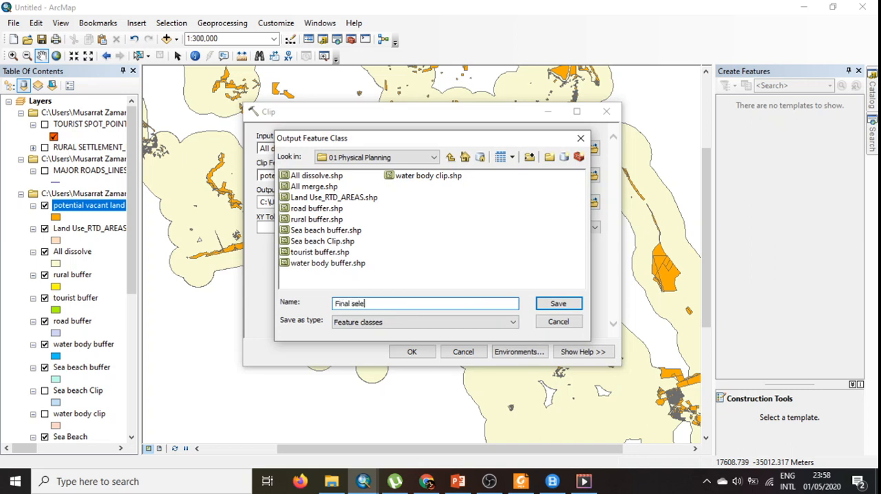
{"action": "type", "text": "Final selection"}
{"action": "key", "text": "Return"}
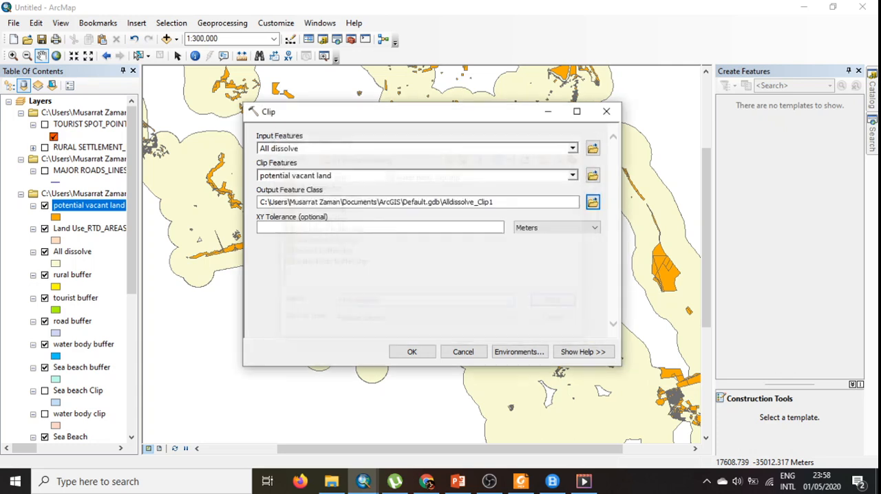
{"action": "left_click", "coordinate": [412, 352]}
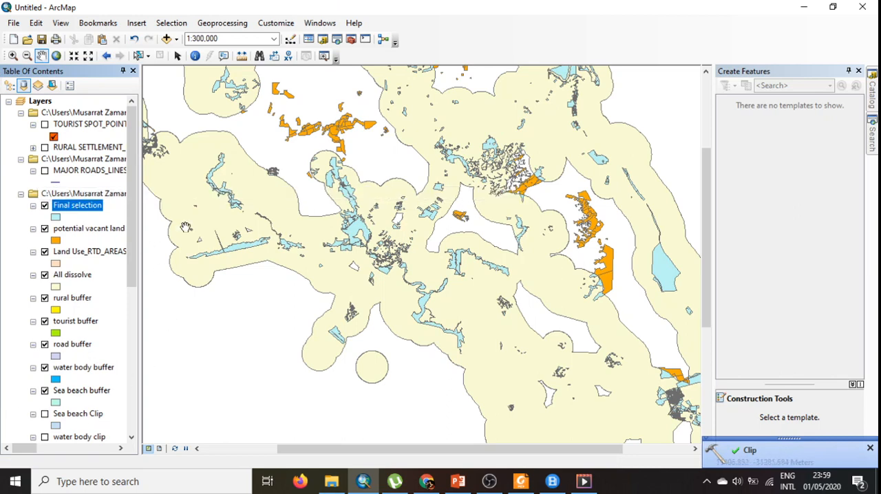
- Symbolize the Final selection layer with the Noise Overlay hatch pattern
{"action": "scroll", "coordinate": [367, 145], "scroll_direction": "up", "scroll_amount": 3}
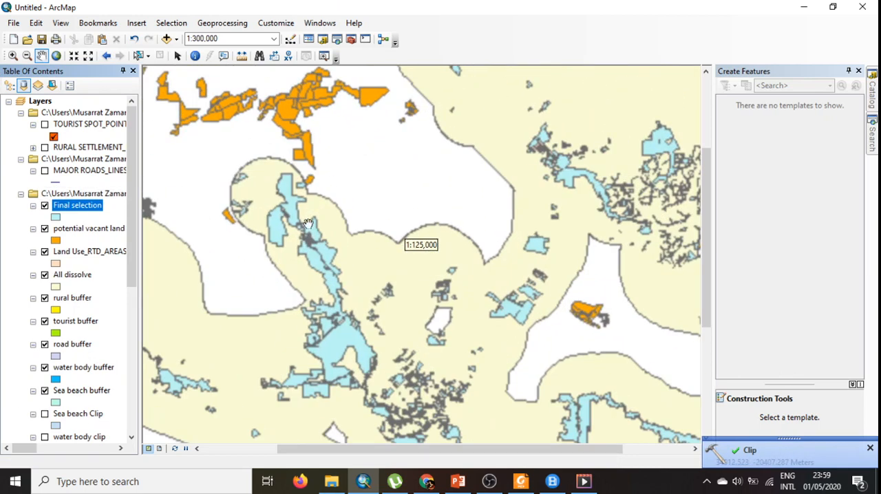
{"action": "left_click", "coordinate": [55, 216]}
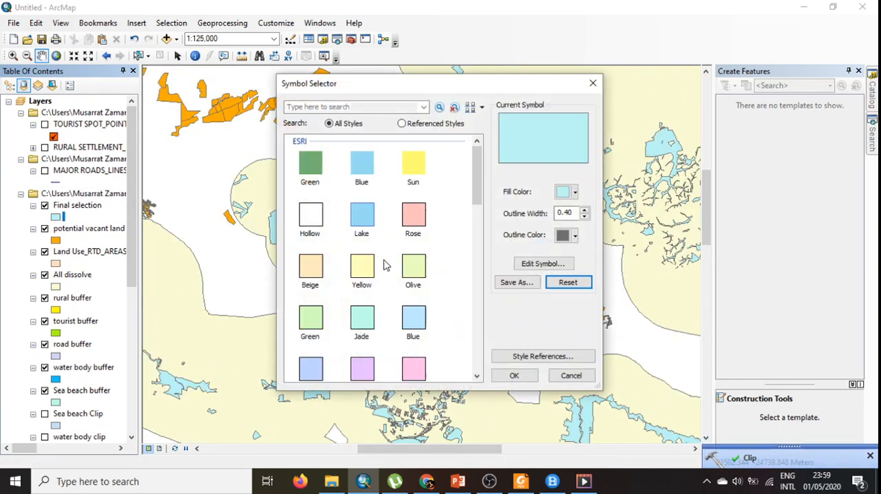
{"action": "left_click_drag", "start_coordinate": [478, 201], "coordinate": [481, 293]}
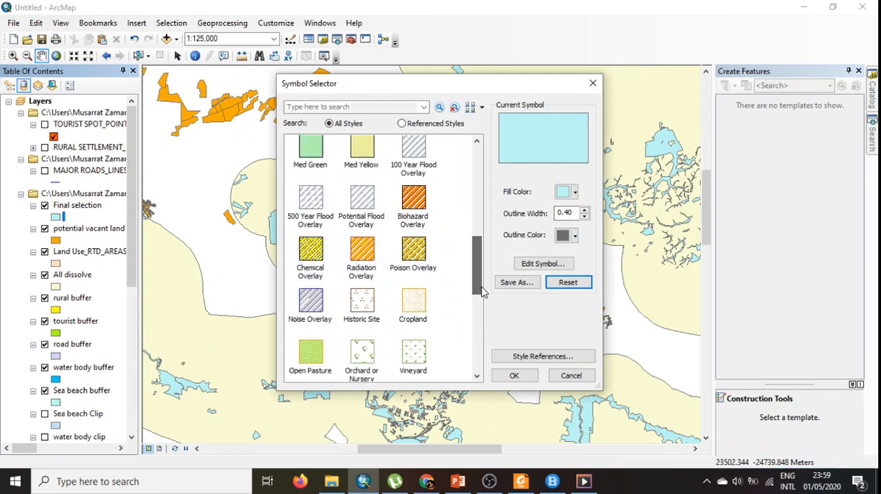
{"action": "scroll", "coordinate": [447, 290], "scroll_direction": "down", "scroll_amount": 1}
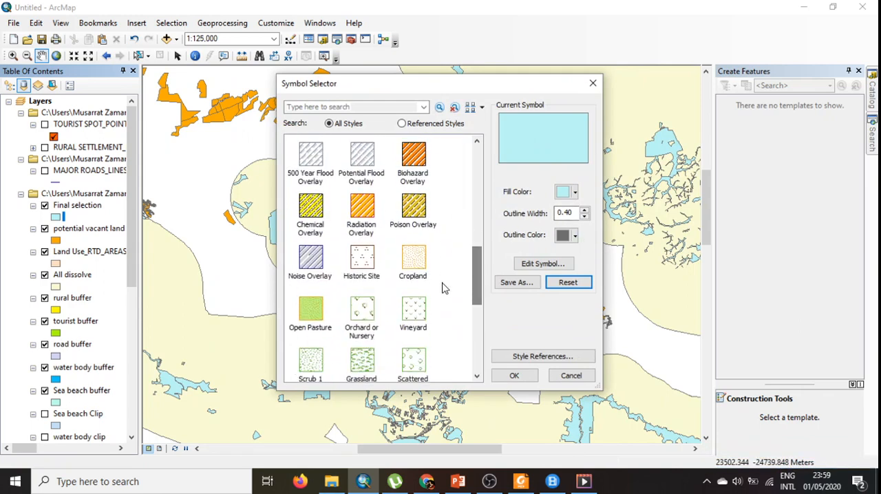
{"action": "left_click", "coordinate": [327, 279]}
{"action": "left_click", "coordinate": [512, 375]}
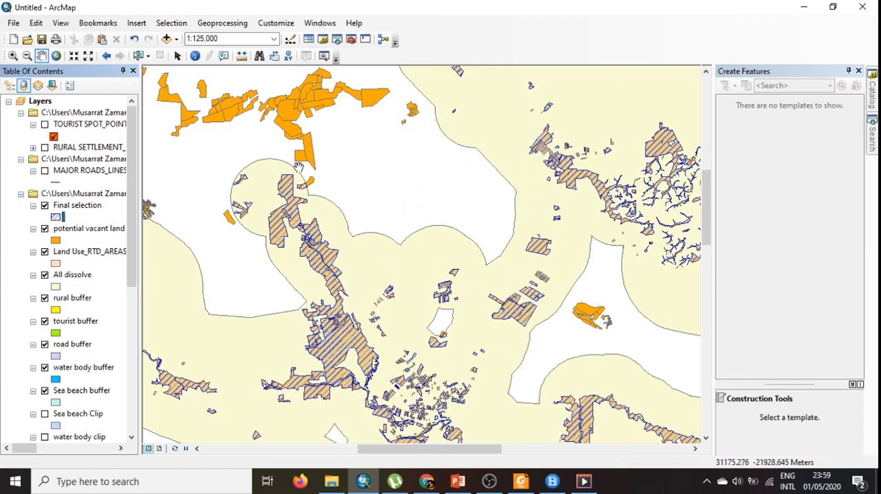
- Examine across the map how the hatched Final selection parcels compare with the orange vacant land outside the dissolved buffer
{"action": "scroll", "coordinate": [417, 166], "scroll_direction": "down", "scroll_amount": 2}
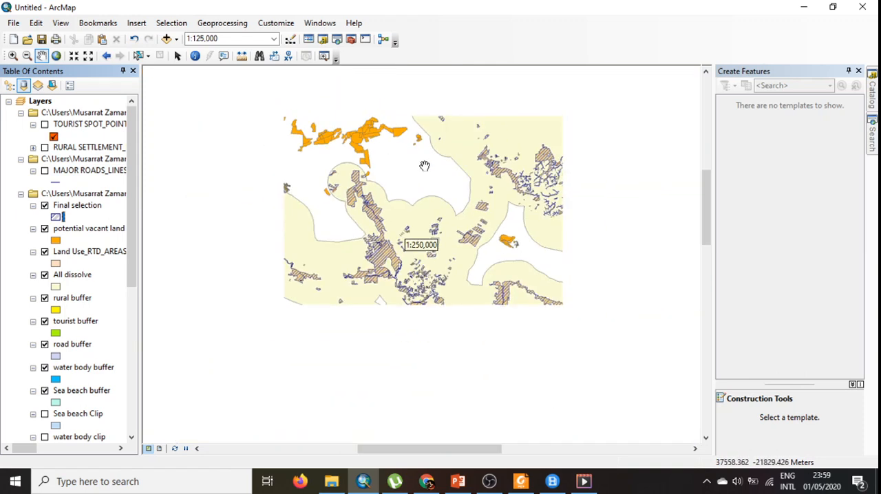
{"action": "left_click_drag", "start_coordinate": [305, 102], "coordinate": [346, 196]}
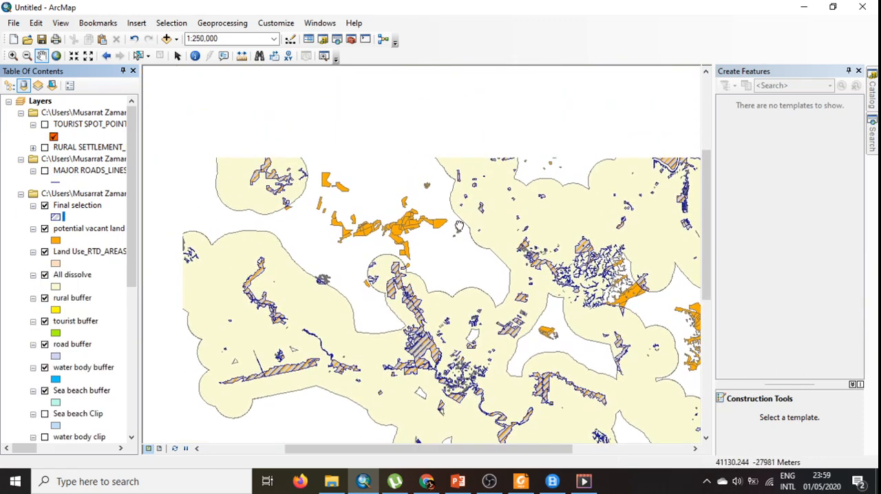
{"action": "scroll", "coordinate": [426, 250], "scroll_direction": "down", "scroll_amount": 1}
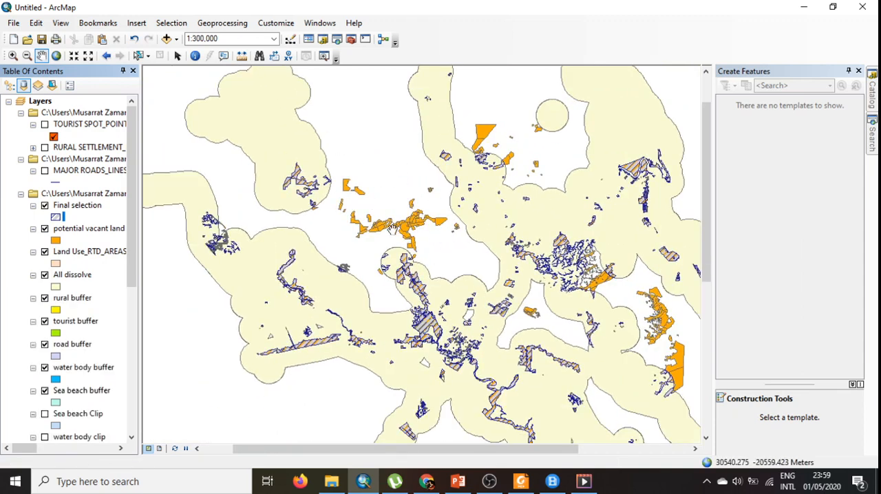
{"action": "scroll", "coordinate": [460, 340], "scroll_direction": "up", "scroll_amount": 2}
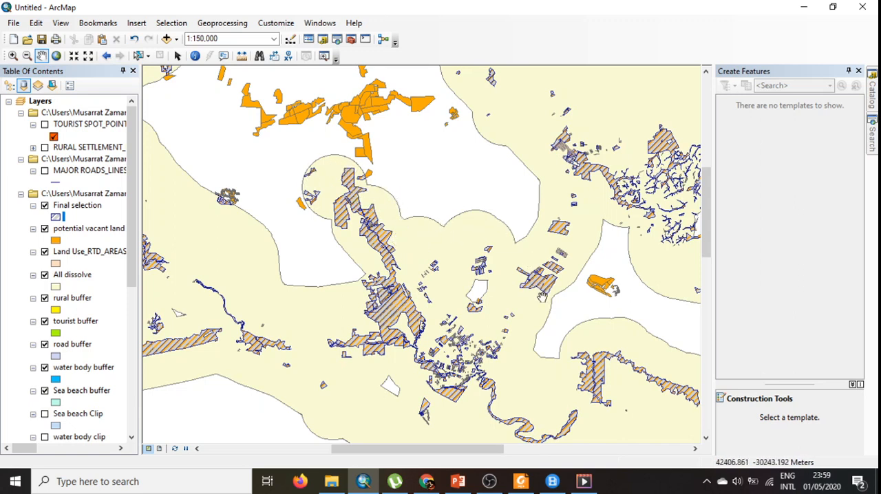
{"action": "scroll", "coordinate": [439, 359], "scroll_direction": "up", "scroll_amount": 2}
{"action": "scroll", "coordinate": [437, 353], "scroll_direction": "down", "scroll_amount": 3}
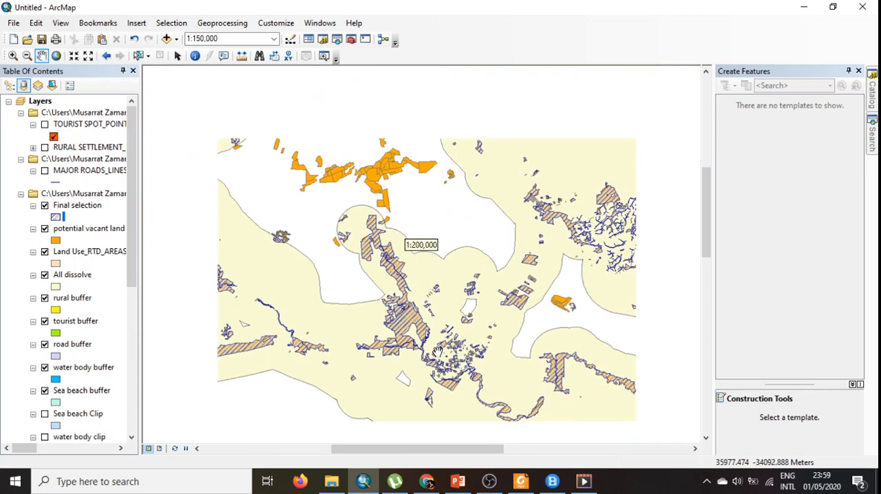
{"action": "left_click_drag", "start_coordinate": [455, 383], "coordinate": [421, 203]}
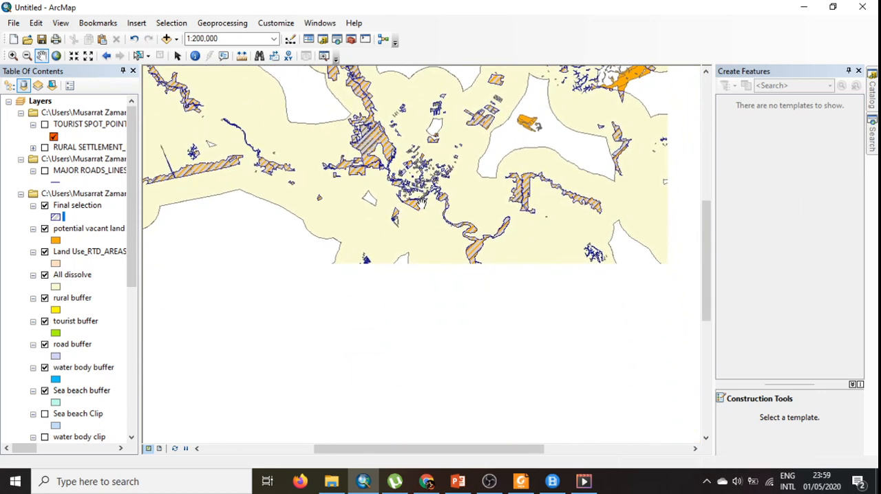
{"action": "left_click_drag", "start_coordinate": [472, 333], "coordinate": [339, 232]}
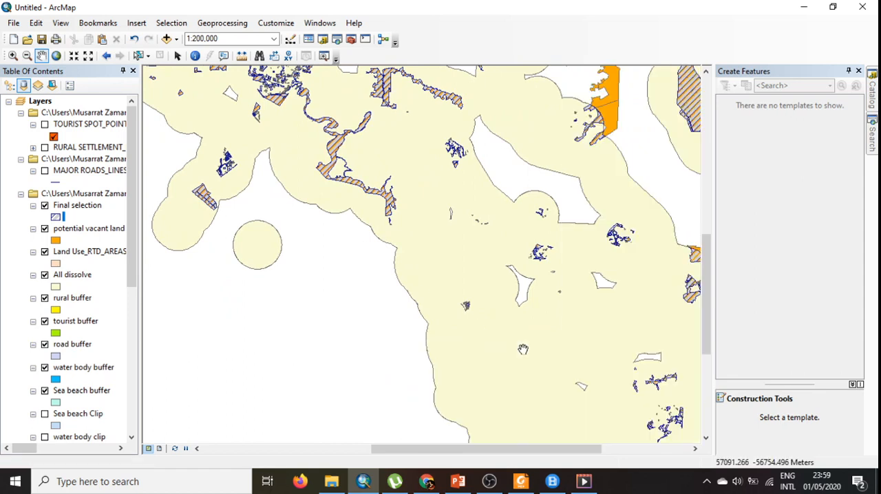
{"action": "left_click_drag", "start_coordinate": [524, 348], "coordinate": [366, 220]}
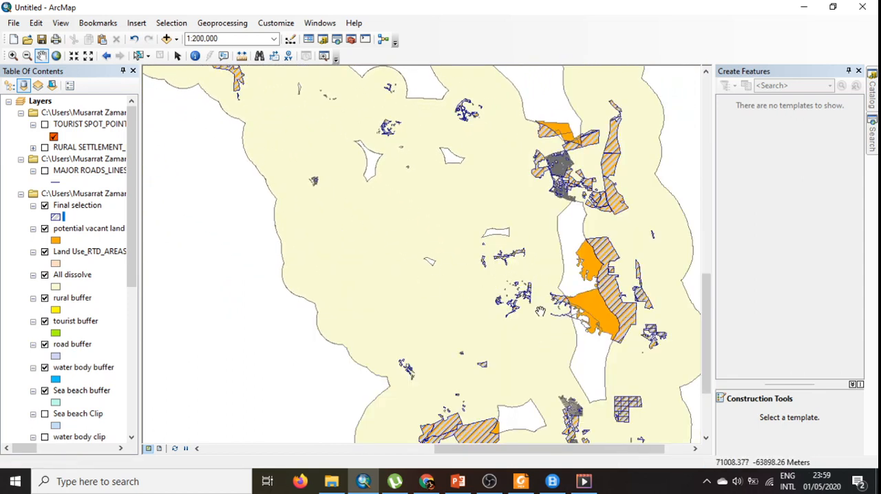
{"action": "scroll", "coordinate": [435, 247], "scroll_direction": "up", "scroll_amount": 3}
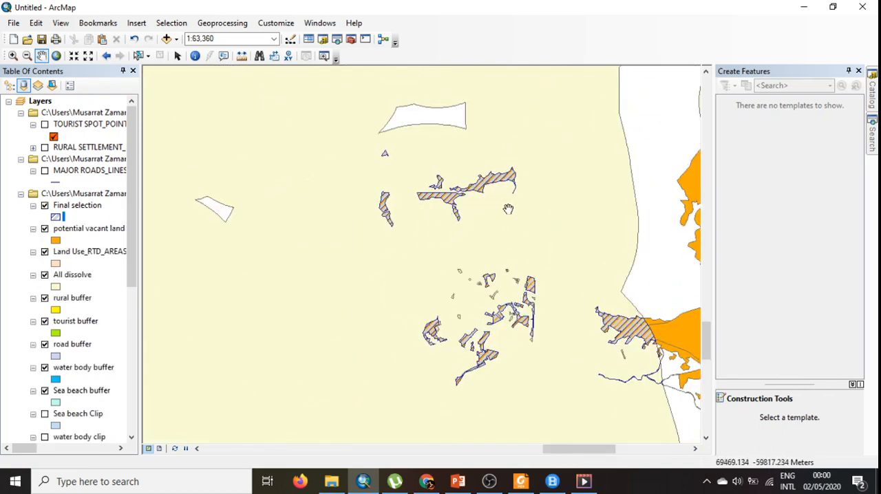
{"action": "scroll", "coordinate": [520, 333], "scroll_direction": "down", "scroll_amount": 2}
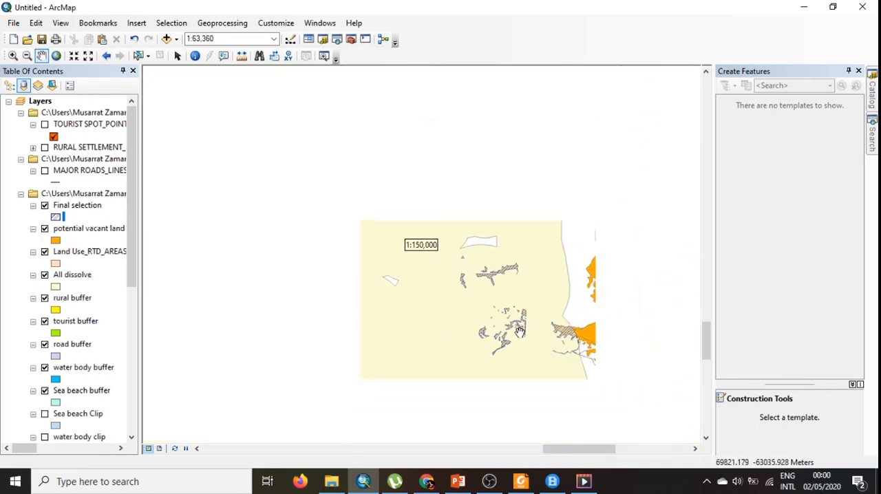
{"action": "scroll", "coordinate": [549, 340], "scroll_direction": "down", "scroll_amount": 1}
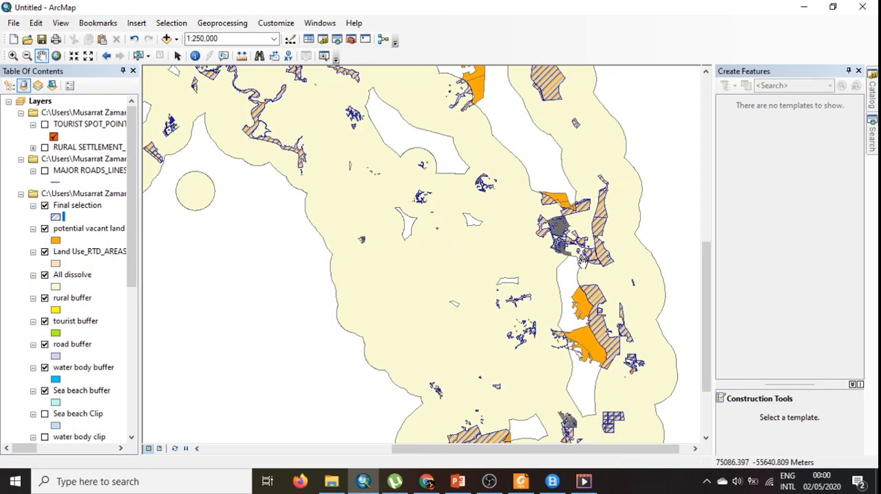
- Hide the potential vacant land layer and inspect the hatched Final selection parcels against the land use areas and dissolved buffer
{"action": "left_click", "coordinate": [45, 230]}
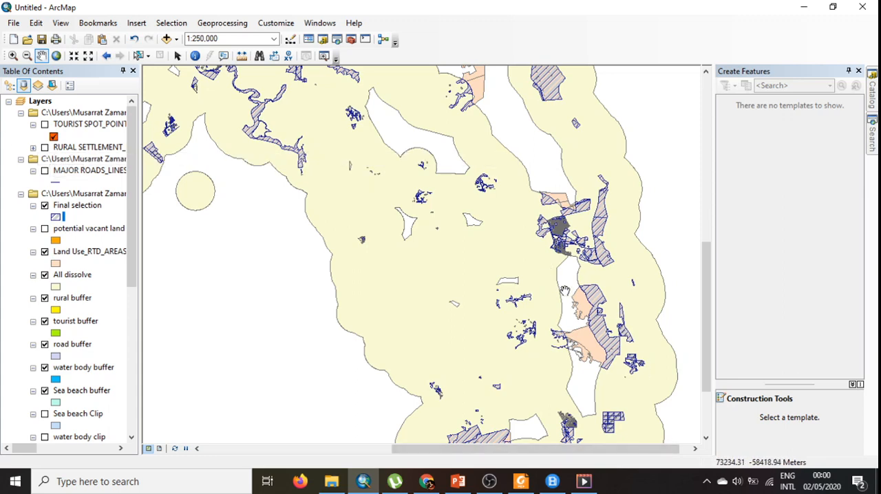
{"action": "scroll", "coordinate": [624, 345], "scroll_direction": "up", "scroll_amount": 2}
{"action": "scroll", "coordinate": [623, 346], "scroll_direction": "down", "scroll_amount": 3}
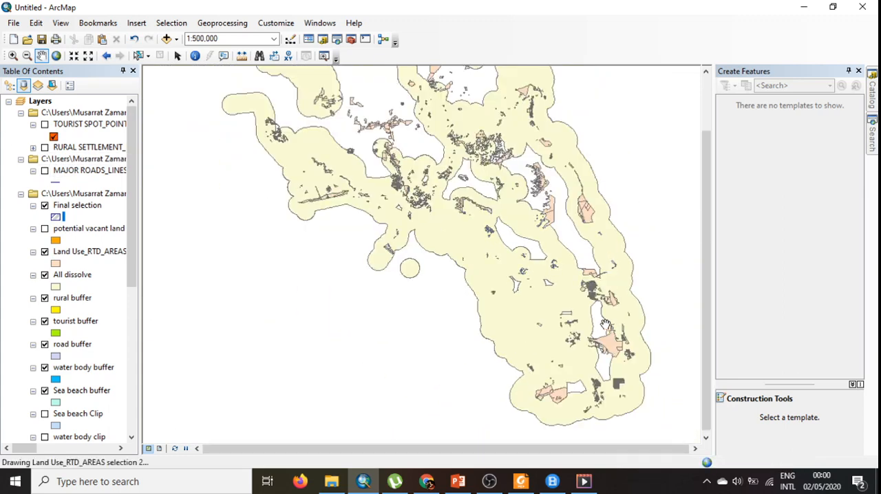
{"action": "left_click_drag", "start_coordinate": [524, 244], "coordinate": [497, 327]}
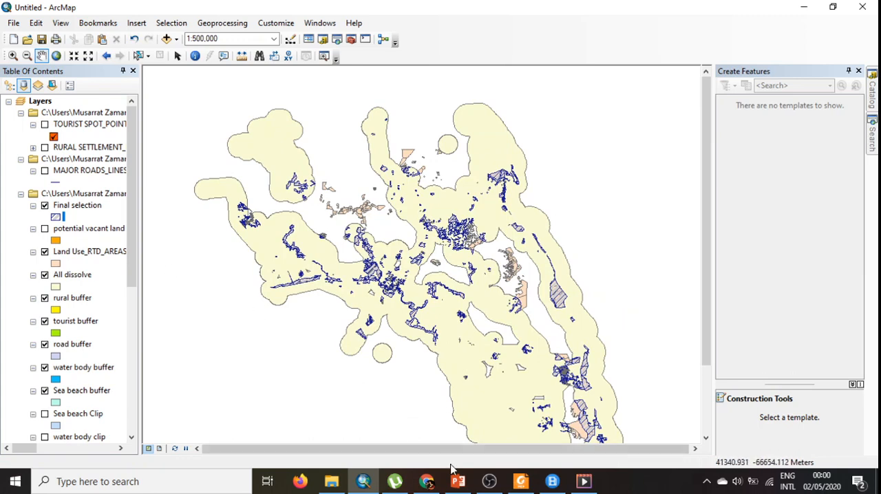
{"action": "scroll", "coordinate": [428, 282], "scroll_direction": "down", "scroll_amount": 1}
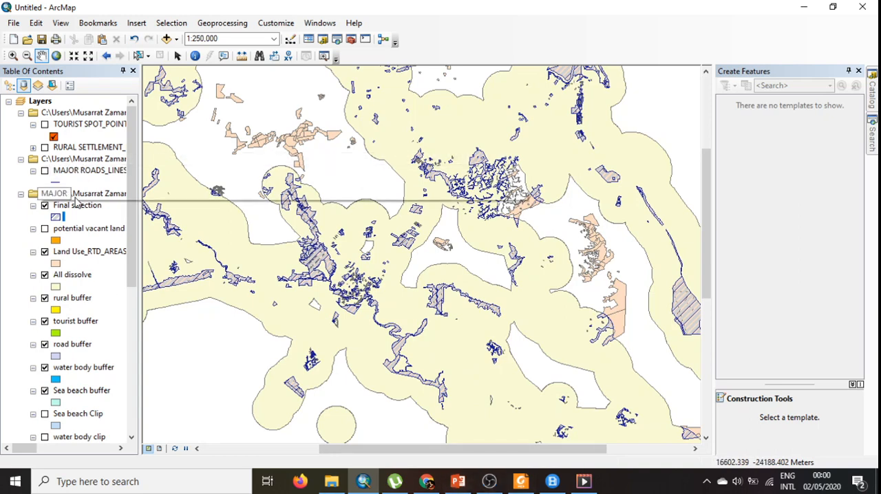
{"action": "left_click", "coordinate": [483, 484]}
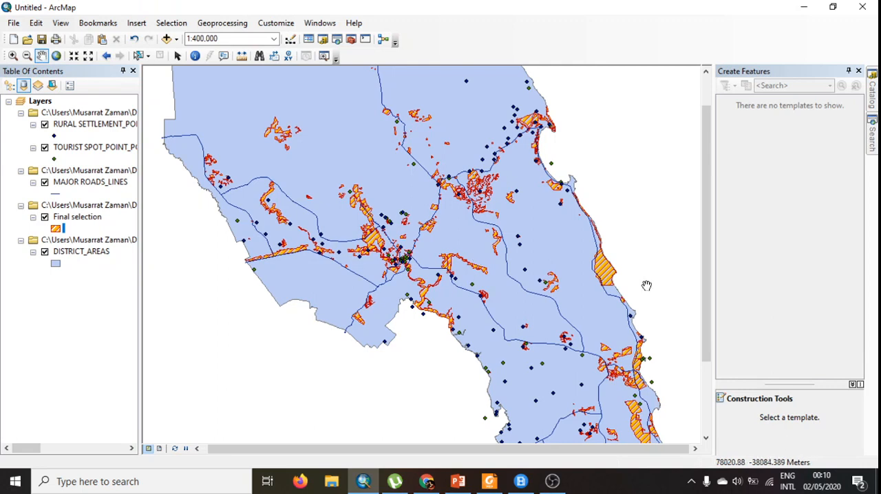
{"action": "scroll", "coordinate": [640, 286], "scroll_direction": "down", "scroll_amount": 1}
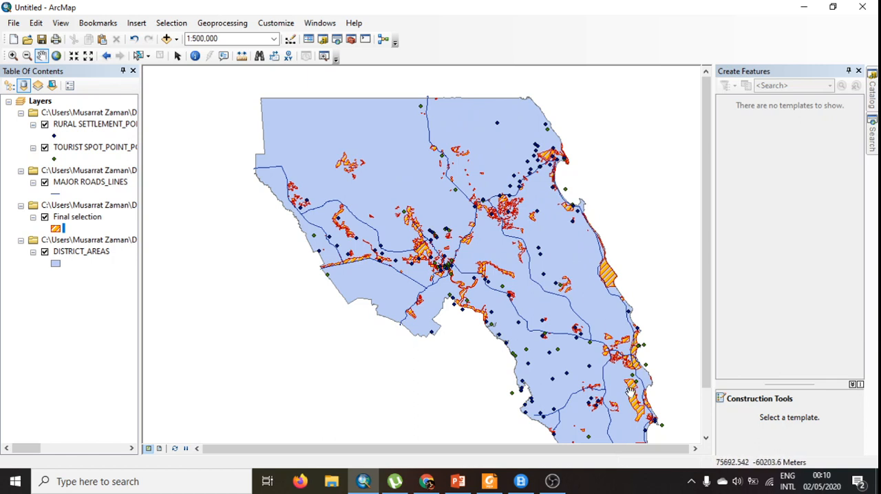
{"action": "left_click_drag", "start_coordinate": [709, 356], "coordinate": [703, 381]}
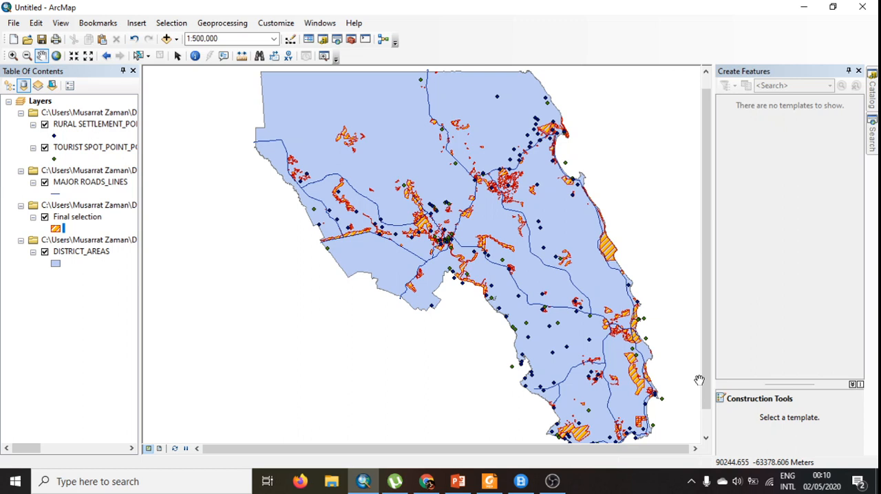
{"action": "left_click", "coordinate": [222, 22]}
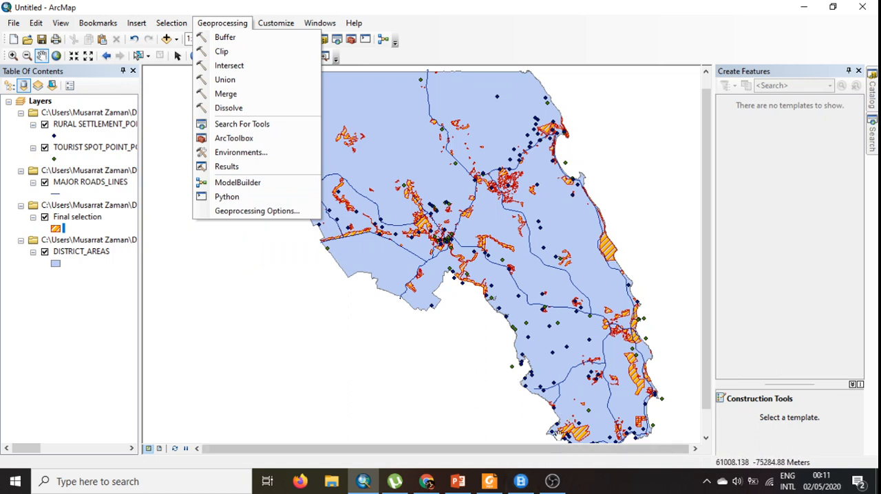
{"action": "left_click", "coordinate": [552, 481]}
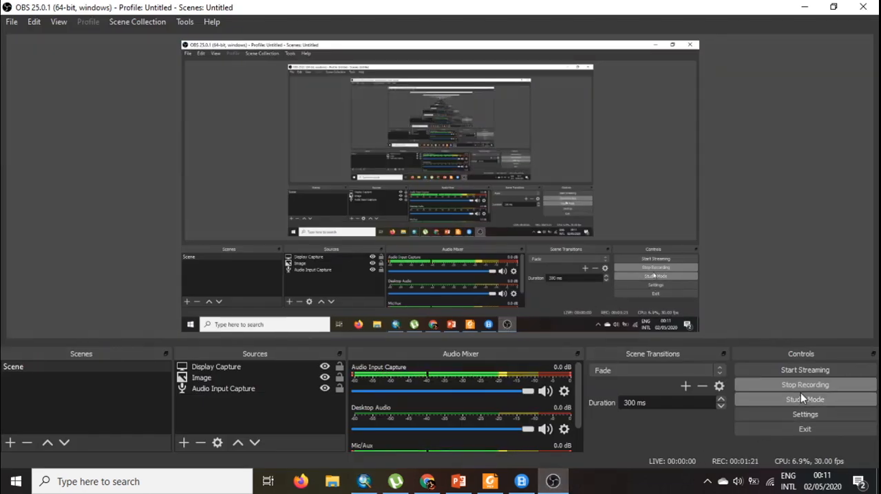